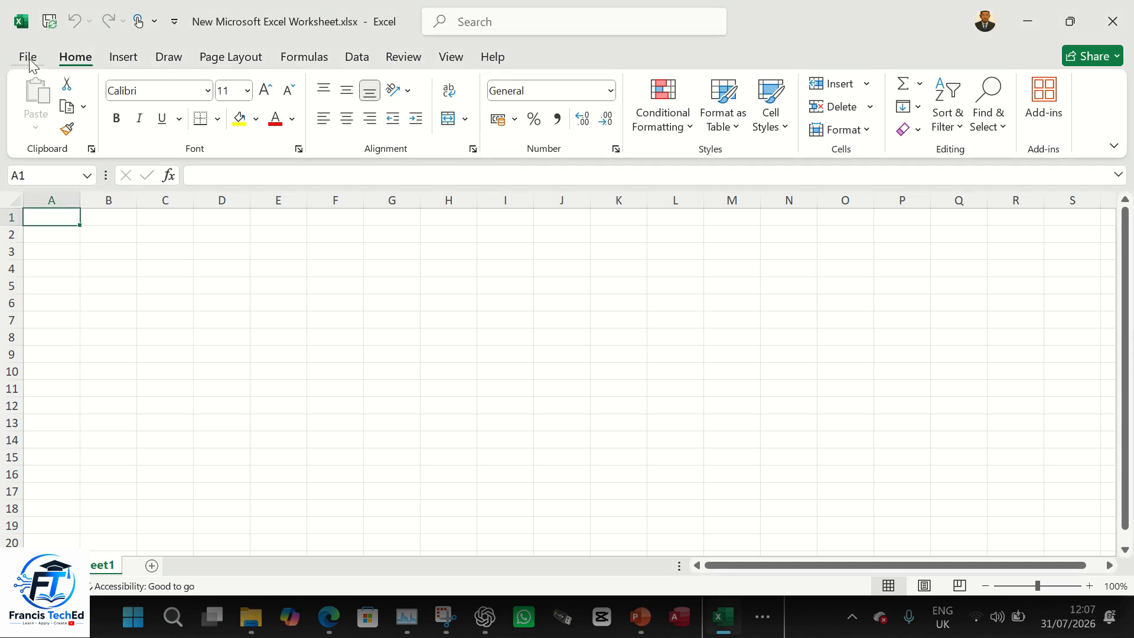
left_click(30, 58)
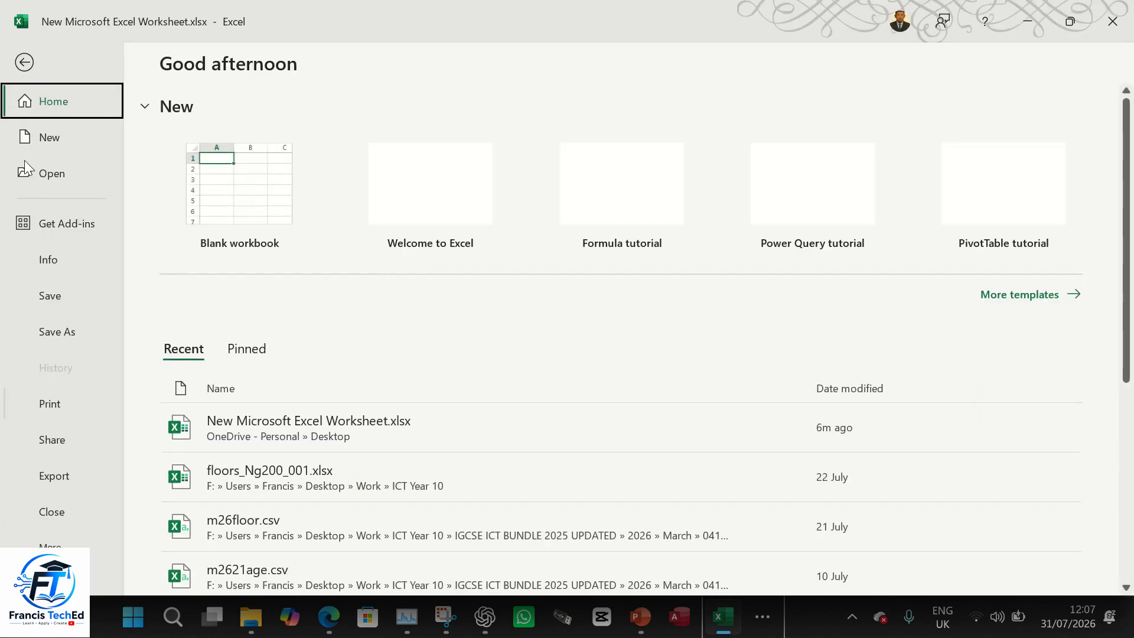
left_click(25, 61)
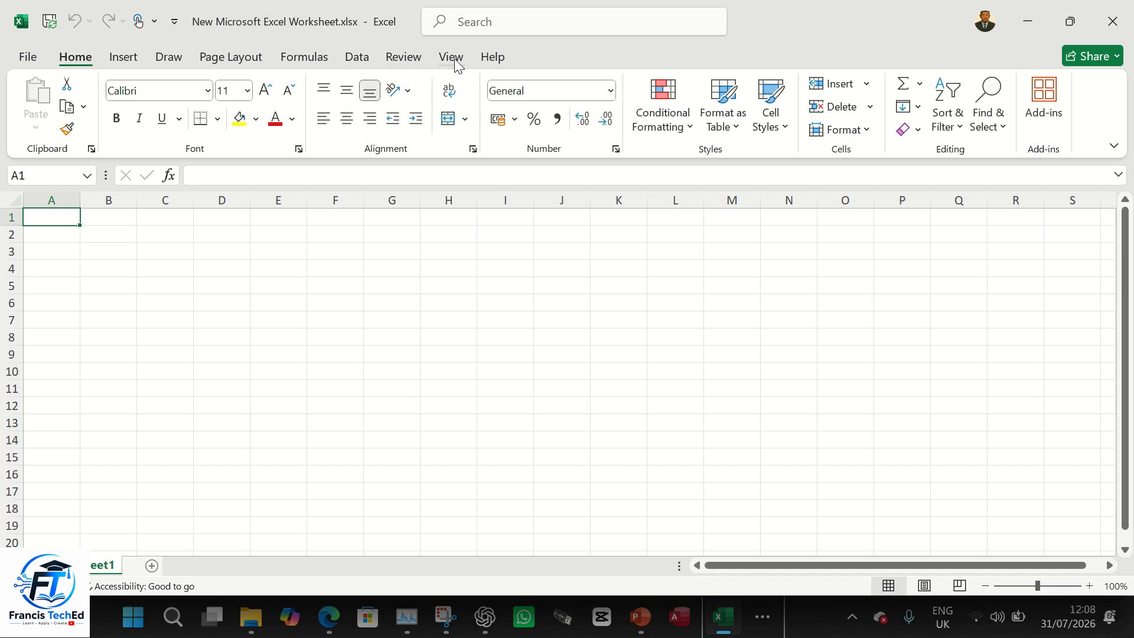
left_click(494, 62)
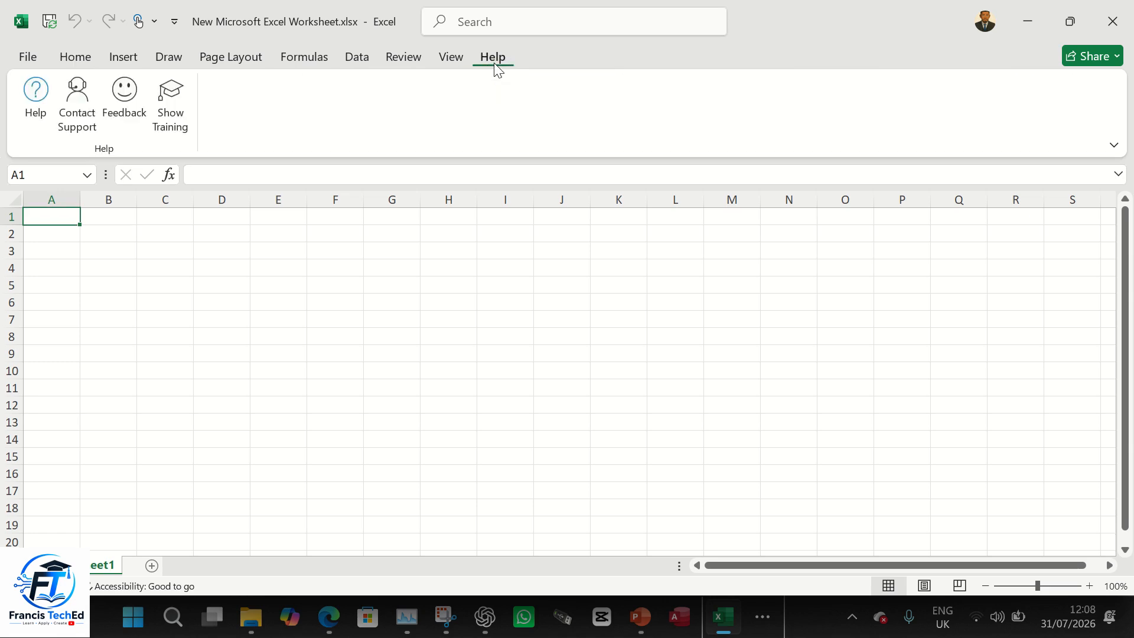
left_click(75, 62)
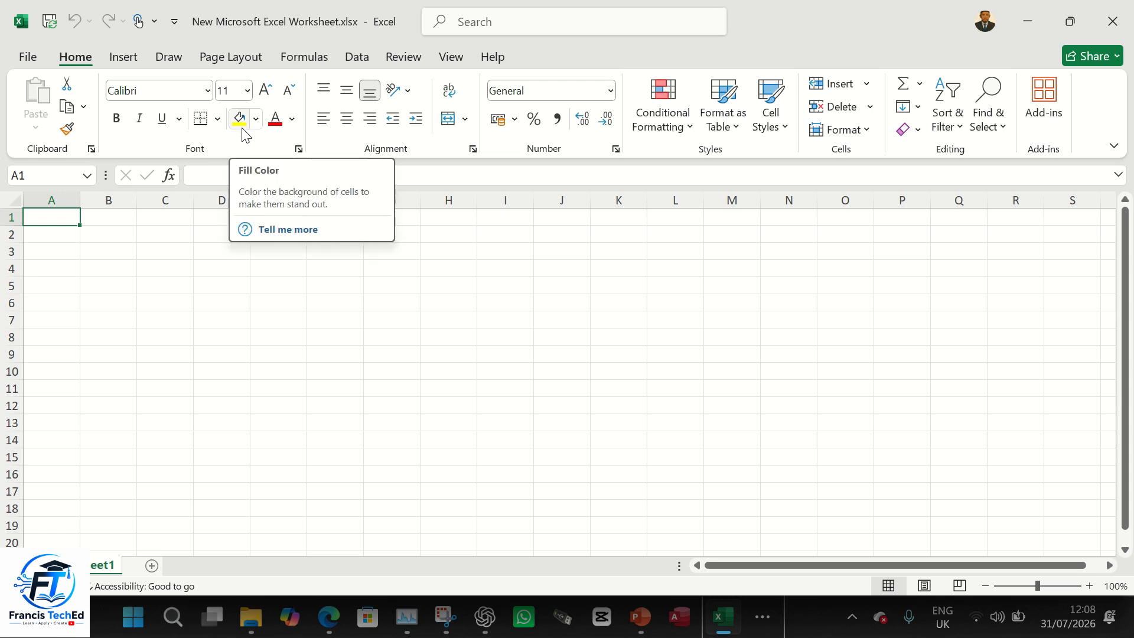
Select the cell range B2:F9, and single cells around it, ending on cell C6.
left_click(193, 228)
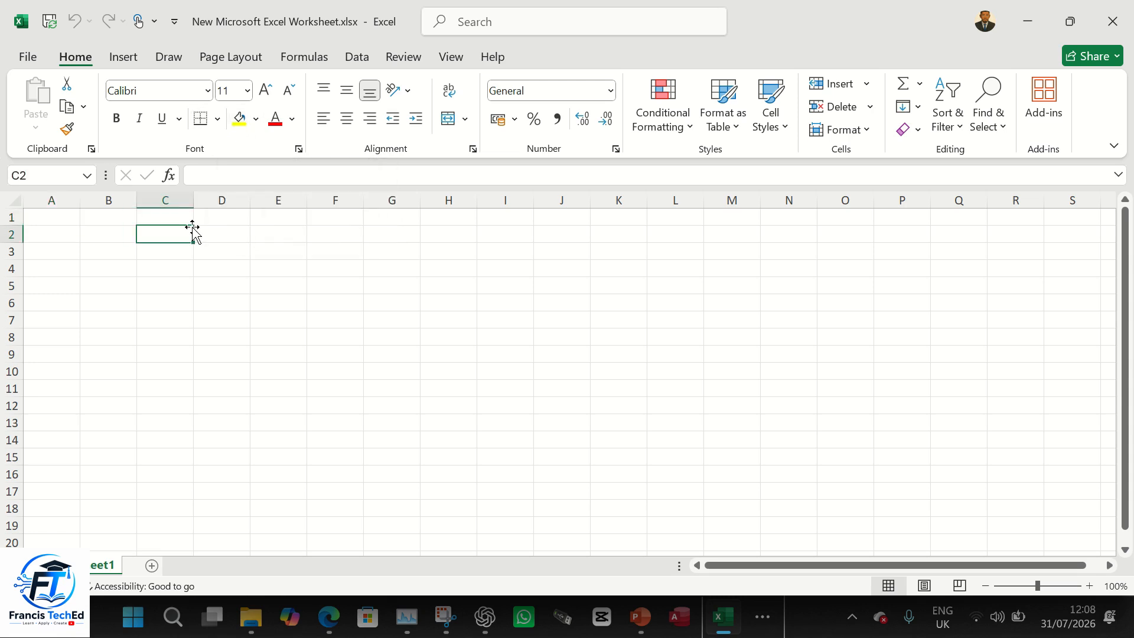
left_click(94, 237)
left_click_drag(95, 237, 323, 347)
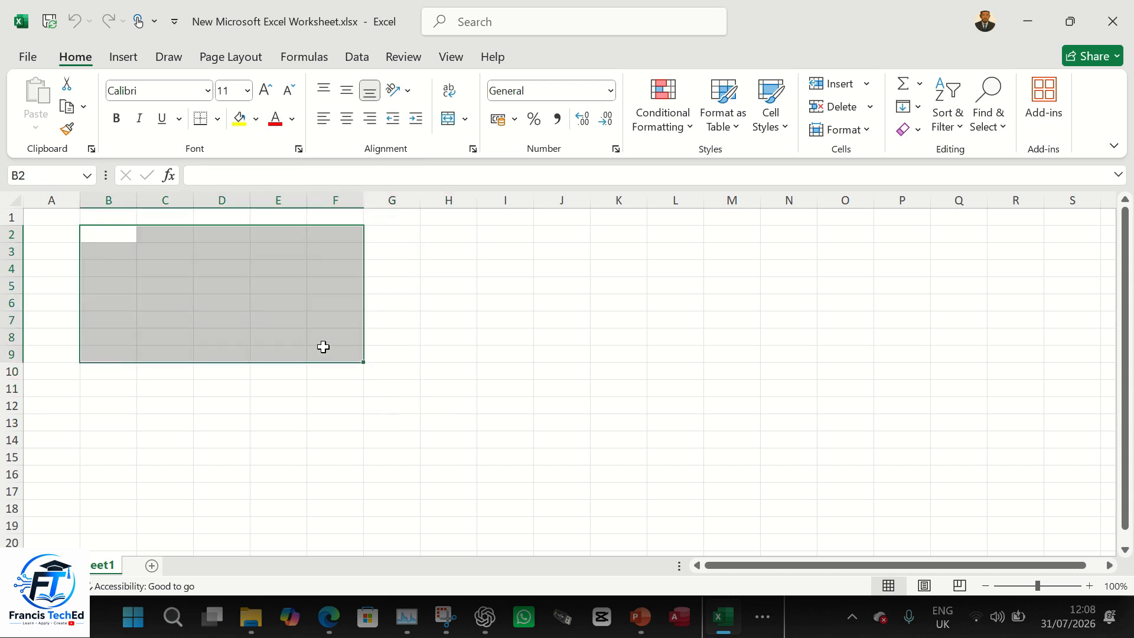
left_click(324, 346)
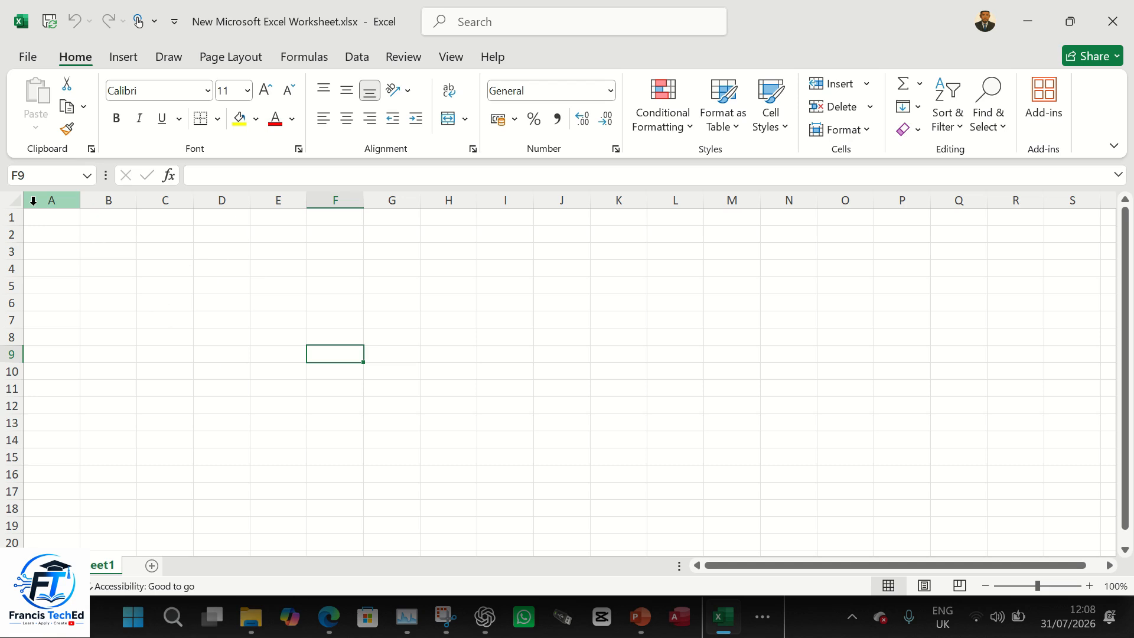
left_click(87, 252)
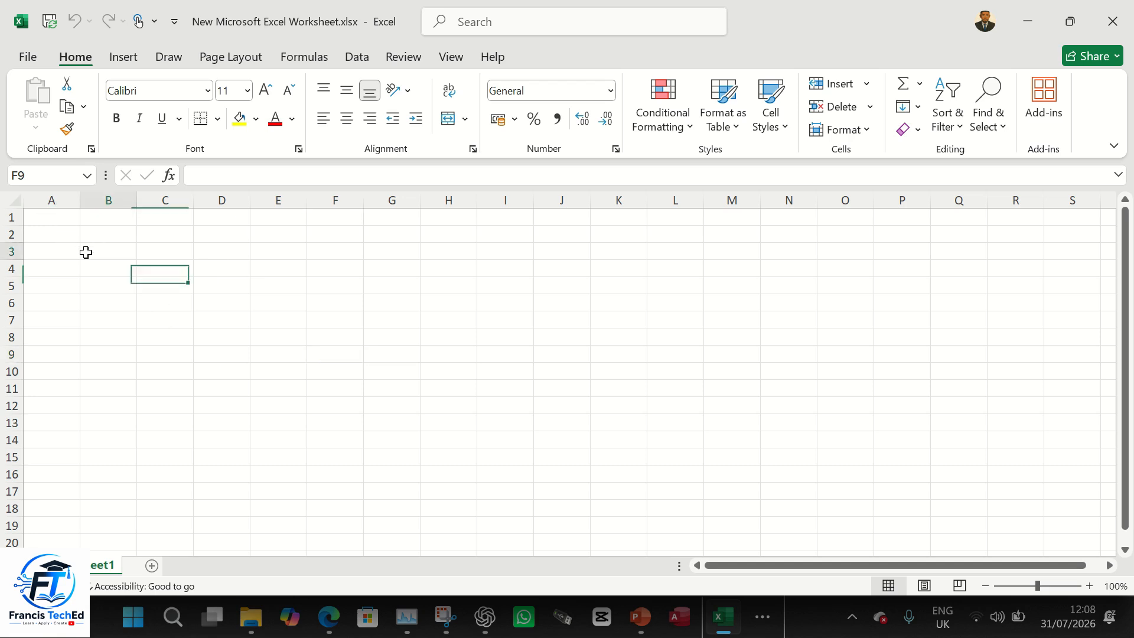
left_click(235, 251)
left_click(148, 304)
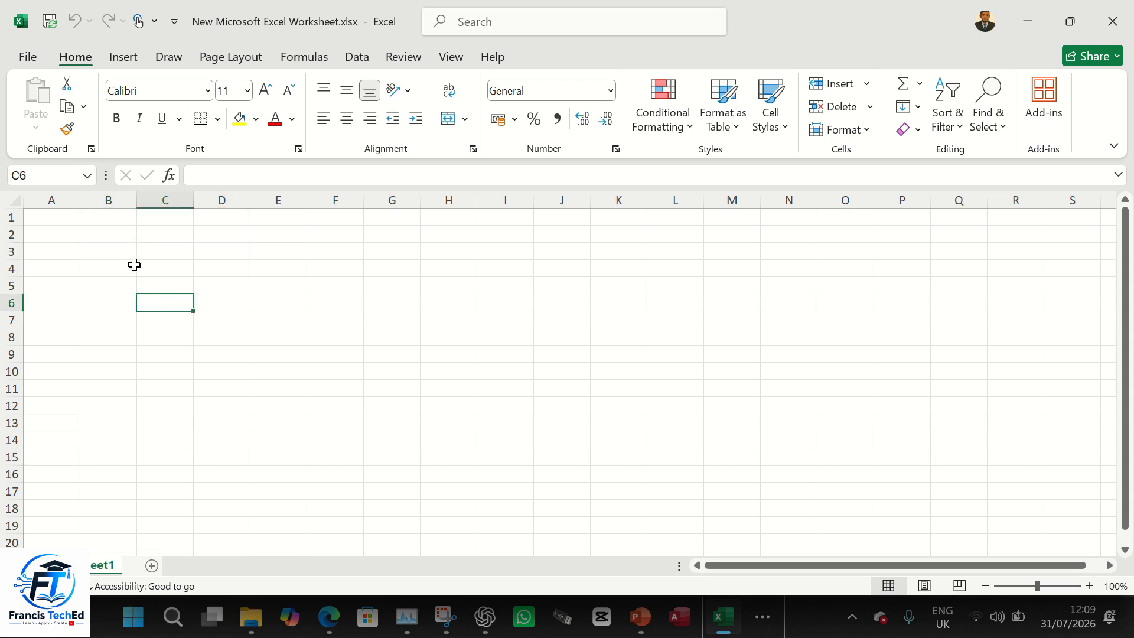
Select the worksheet columns from A to G one at a time.
left_click(59, 199)
left_click(90, 199)
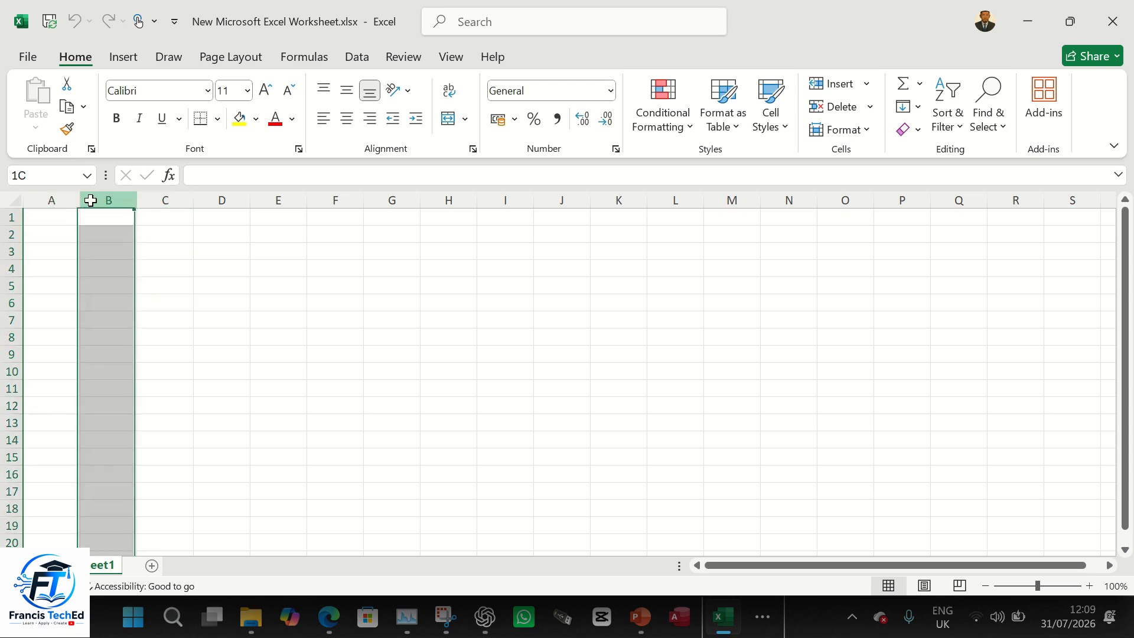
left_click(166, 197)
left_click(63, 200)
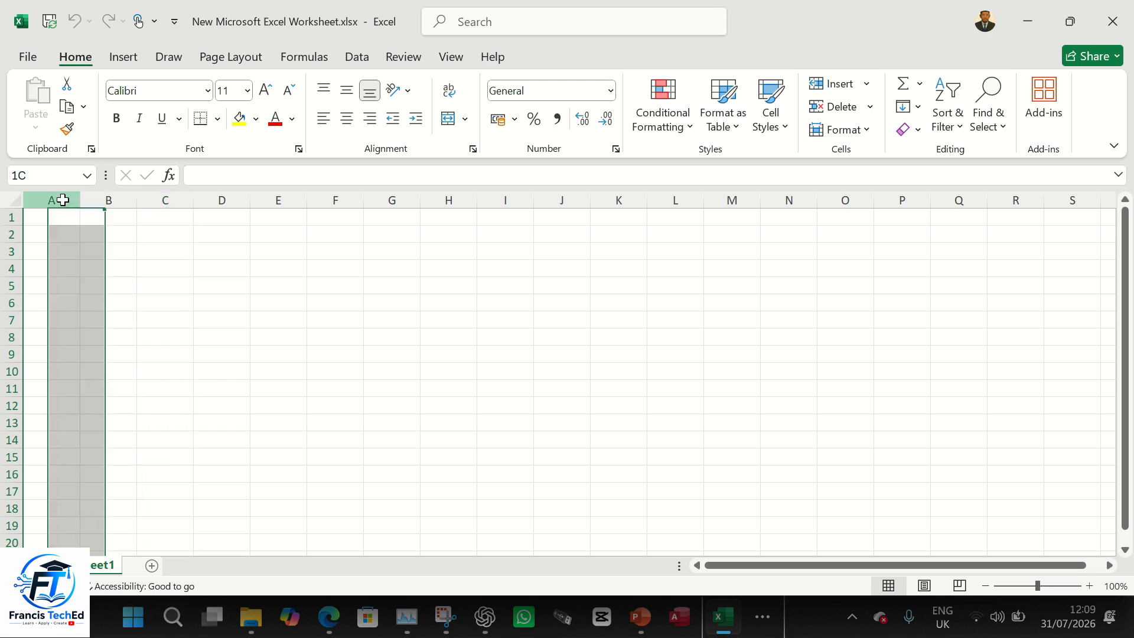
left_click(107, 199)
left_click(161, 199)
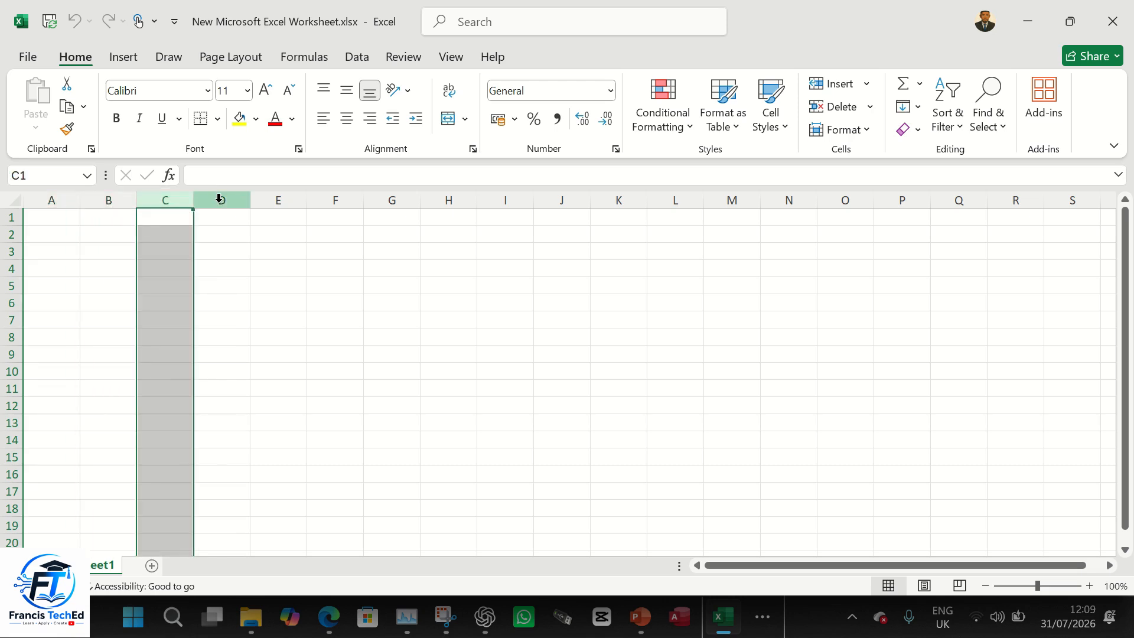
left_click(220, 199)
left_click(295, 199)
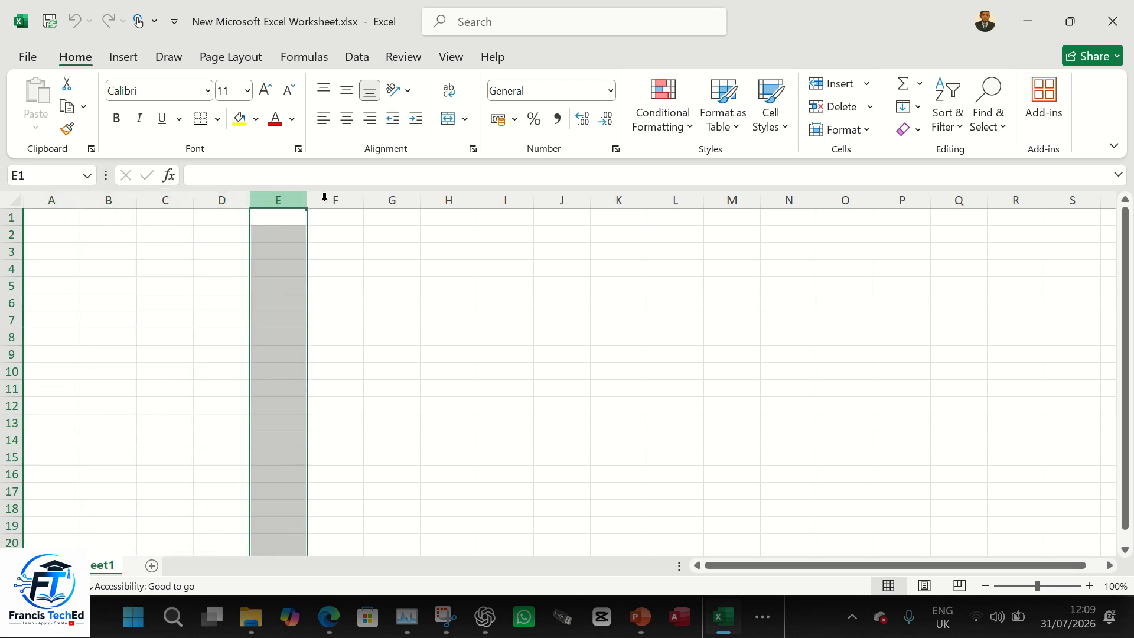
left_click(346, 199)
left_click(405, 199)
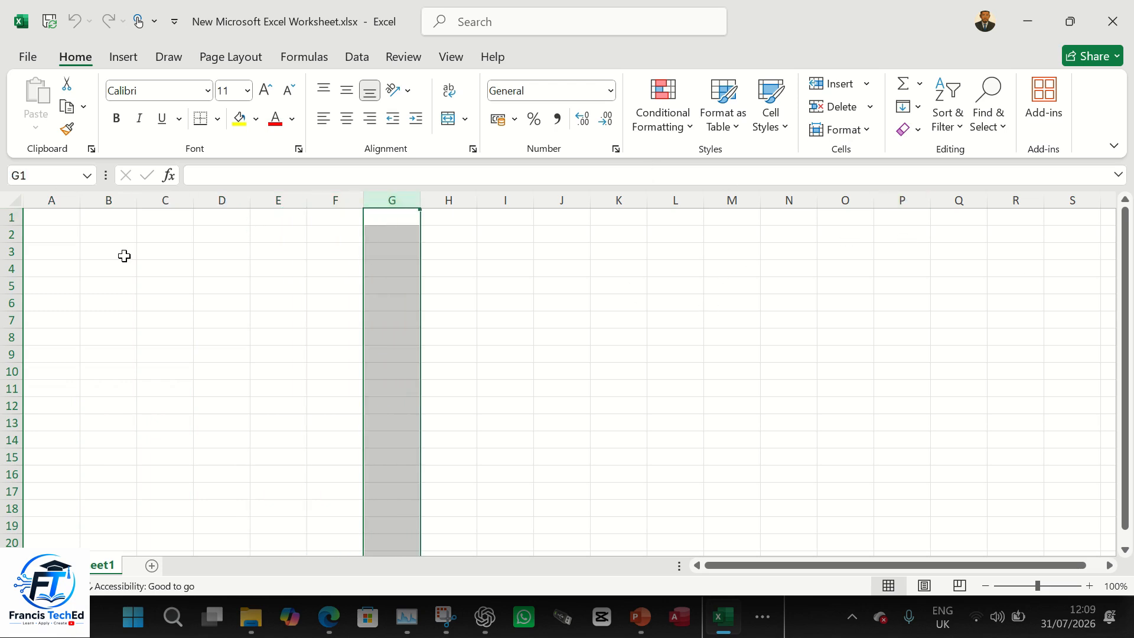
Select rows 1, 2 and 3 one at a time.
left_click(11, 217)
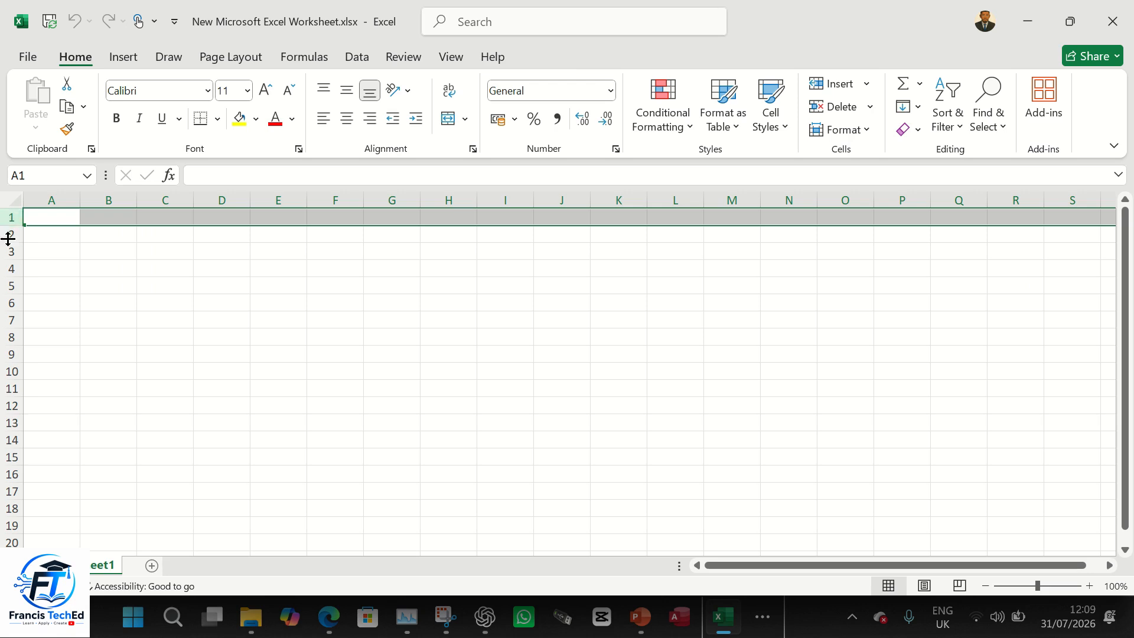
left_click(10, 234)
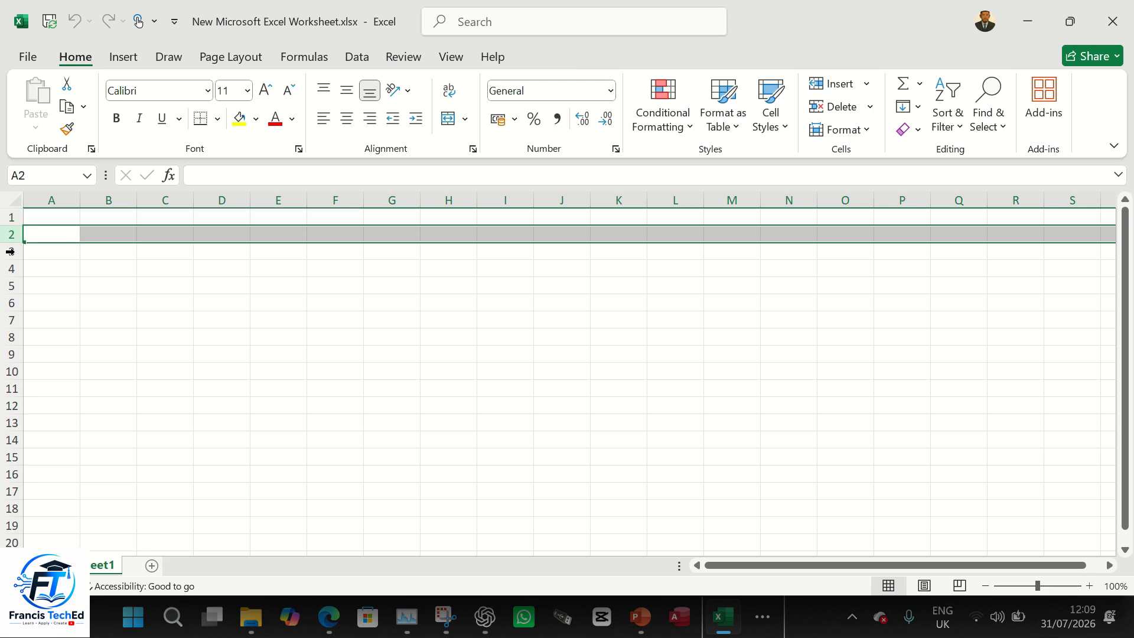
left_click(10, 252)
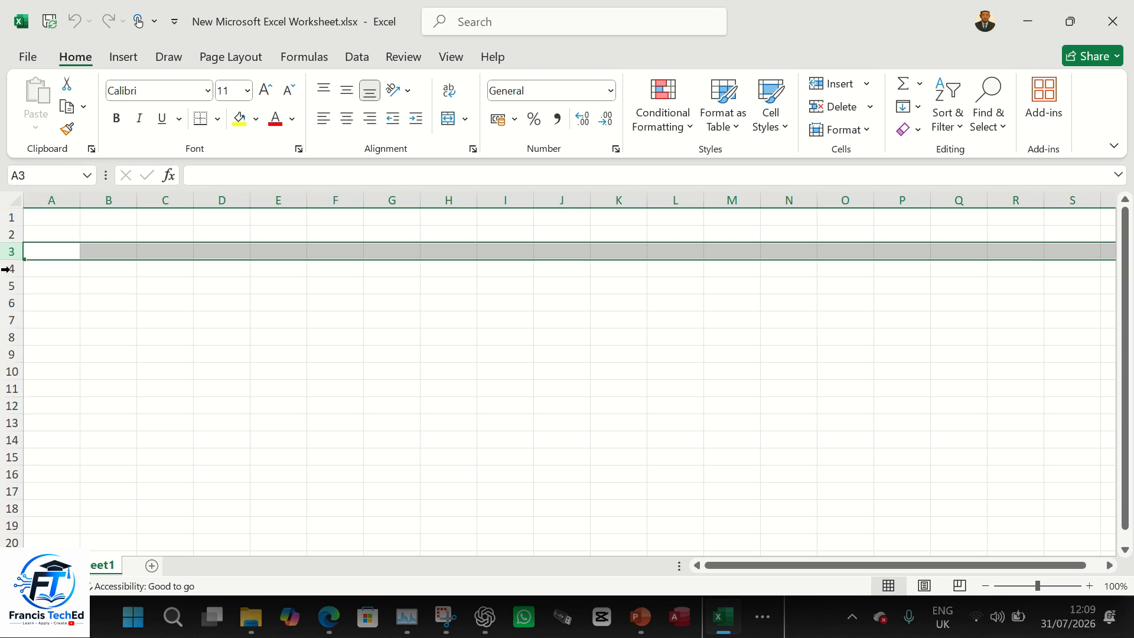
Locate cell C4 by selecting column C, row 4 and the cell where they meet.
left_click(155, 339)
left_click(155, 266)
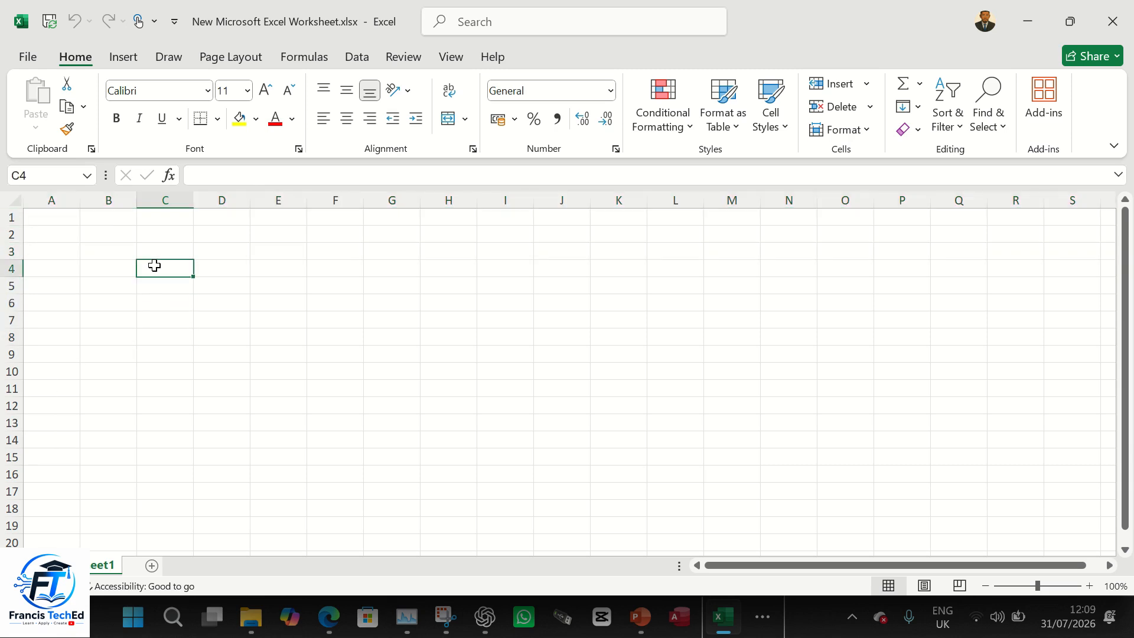
left_click(164, 202)
left_click(14, 269)
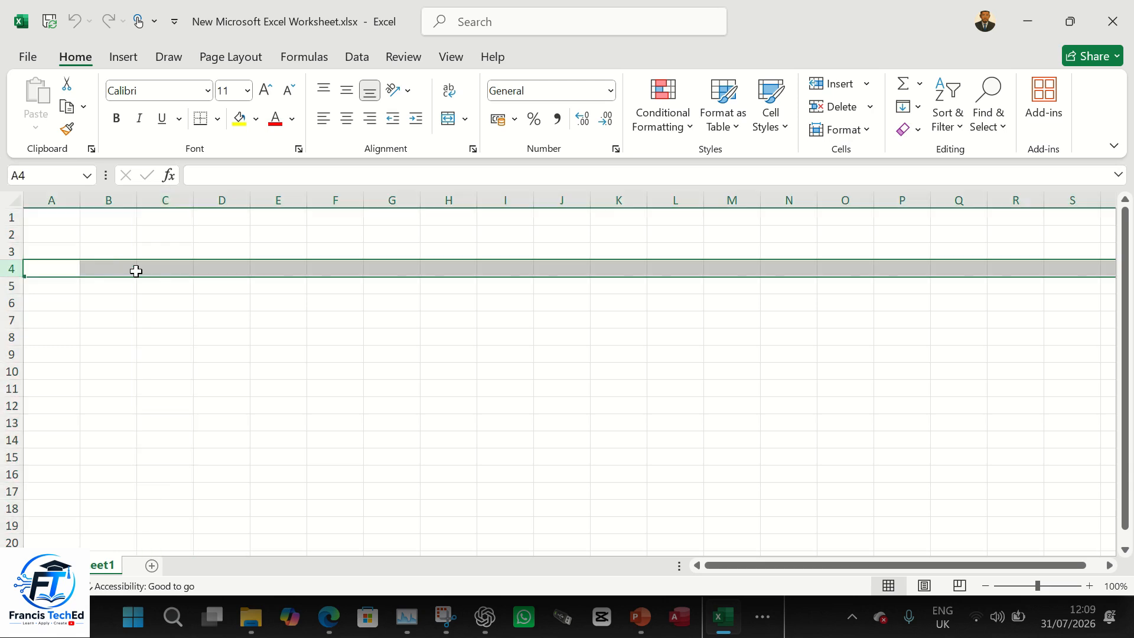
left_click(163, 266)
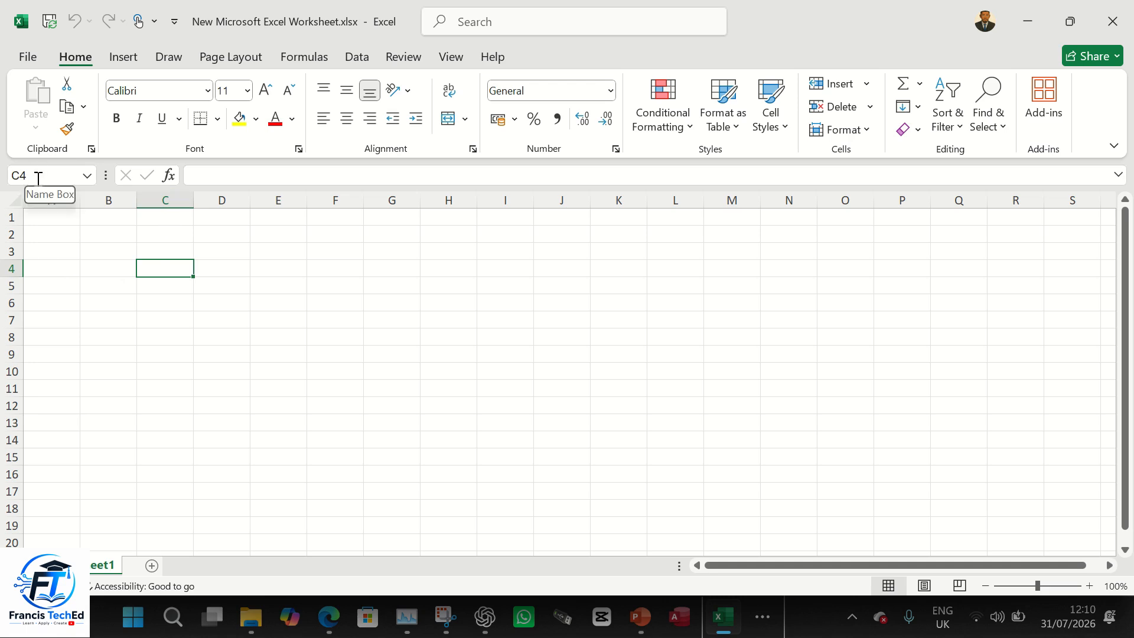
Select cells E5, A10 and B3 in turn to check their cell references.
left_click(268, 286)
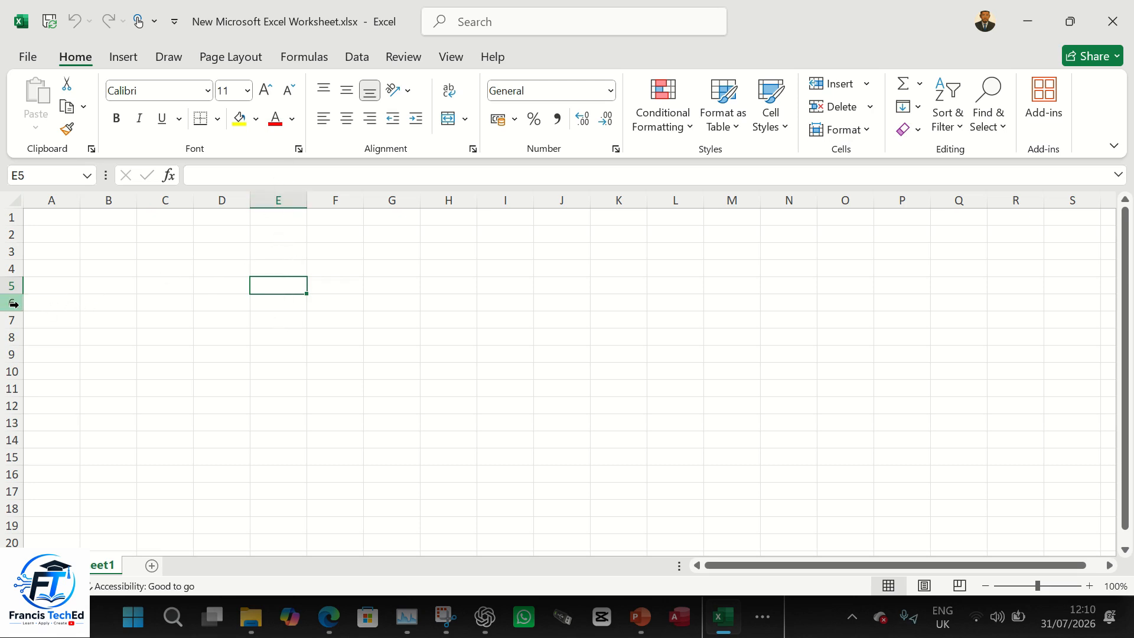
left_click(72, 370)
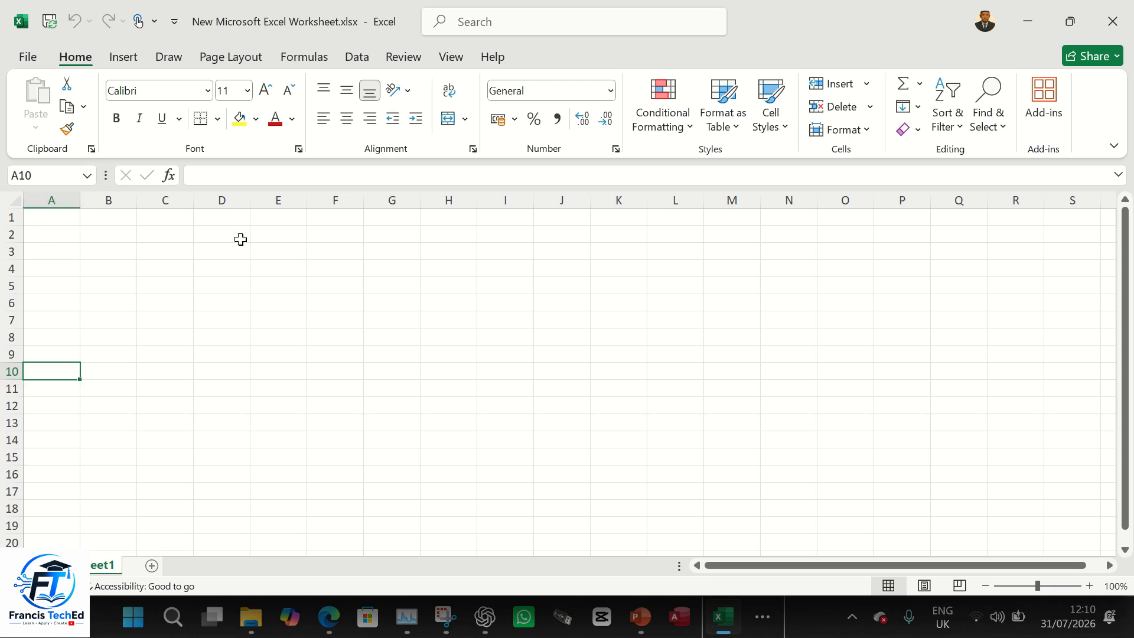
left_click(220, 281)
left_click(131, 260)
left_click(117, 245)
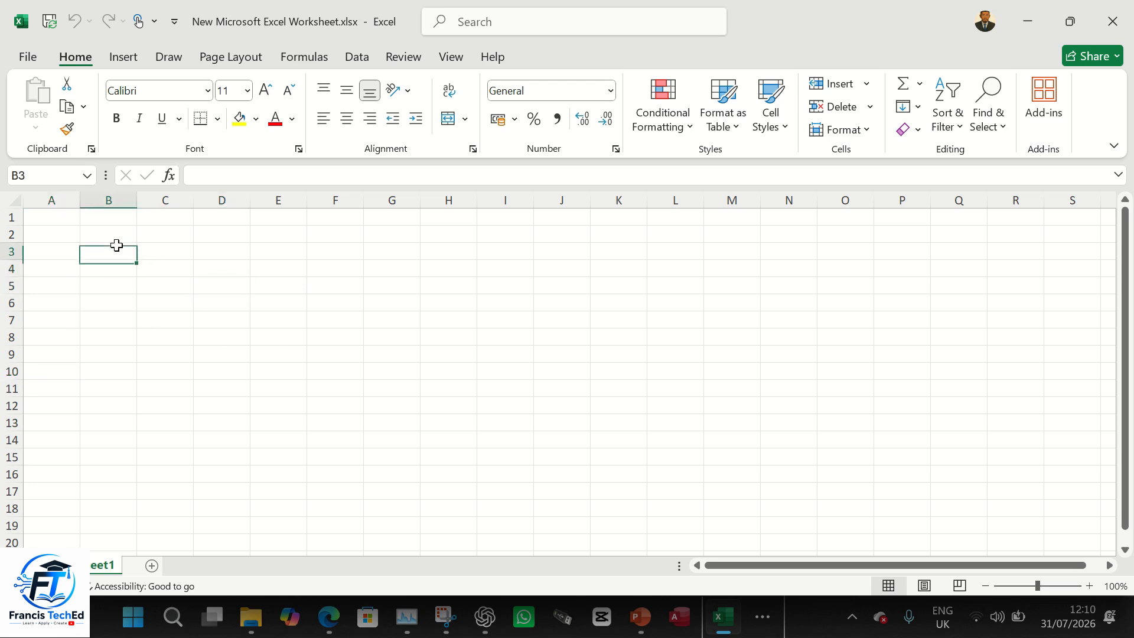
Apply All Borders to the cell range B2:E8 to form a table grid.
left_click(113, 236)
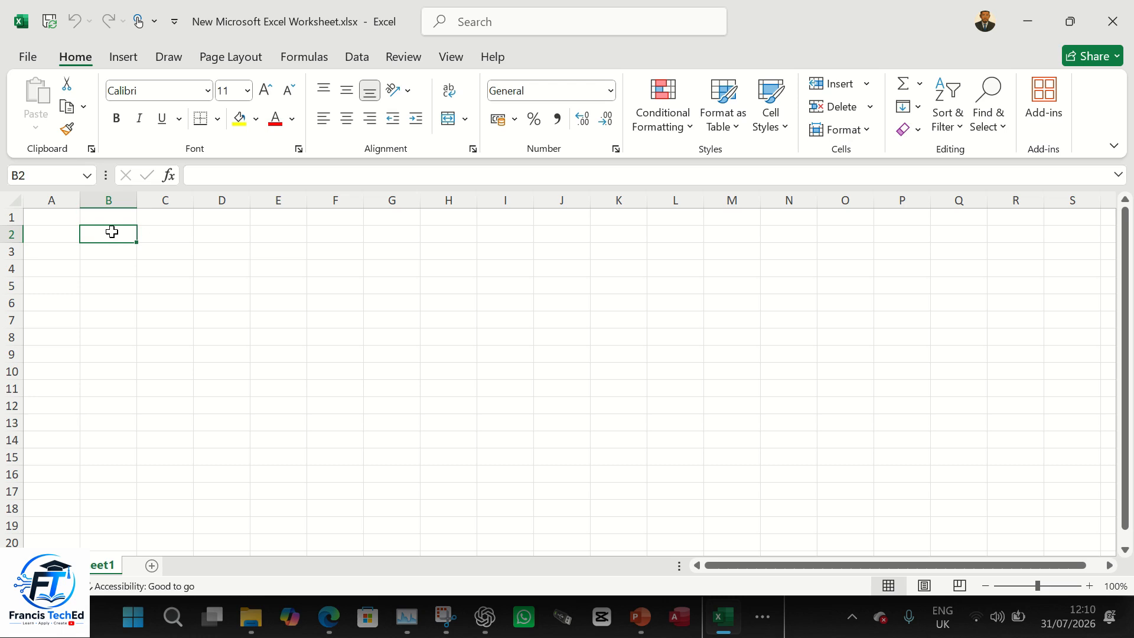
left_click_drag(111, 231, 111, 335)
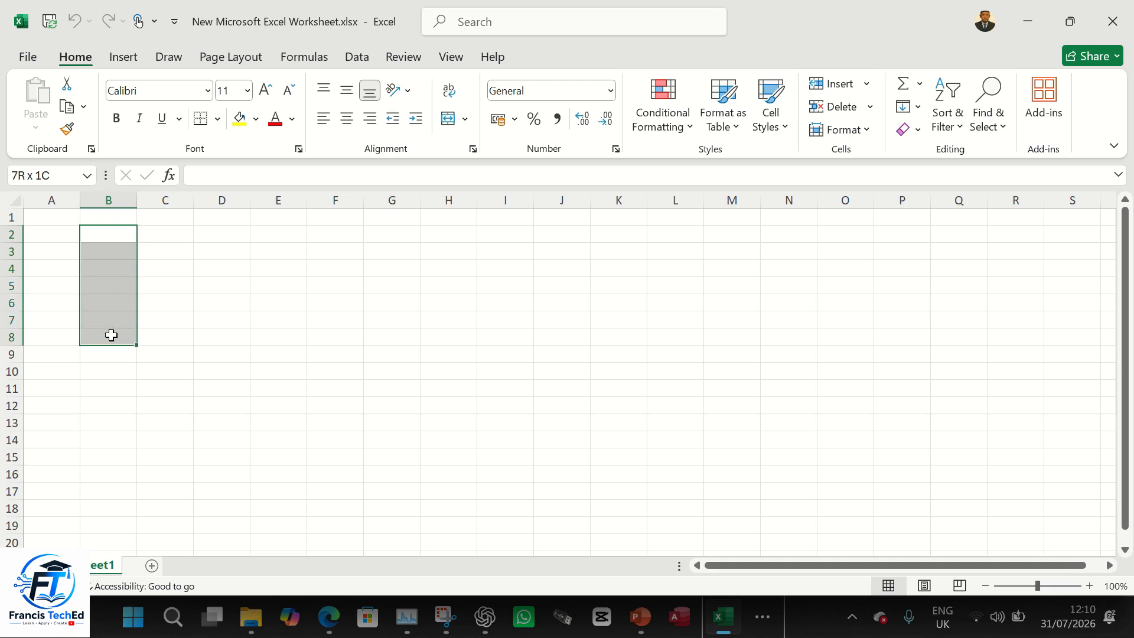
left_click_drag(111, 335, 263, 339)
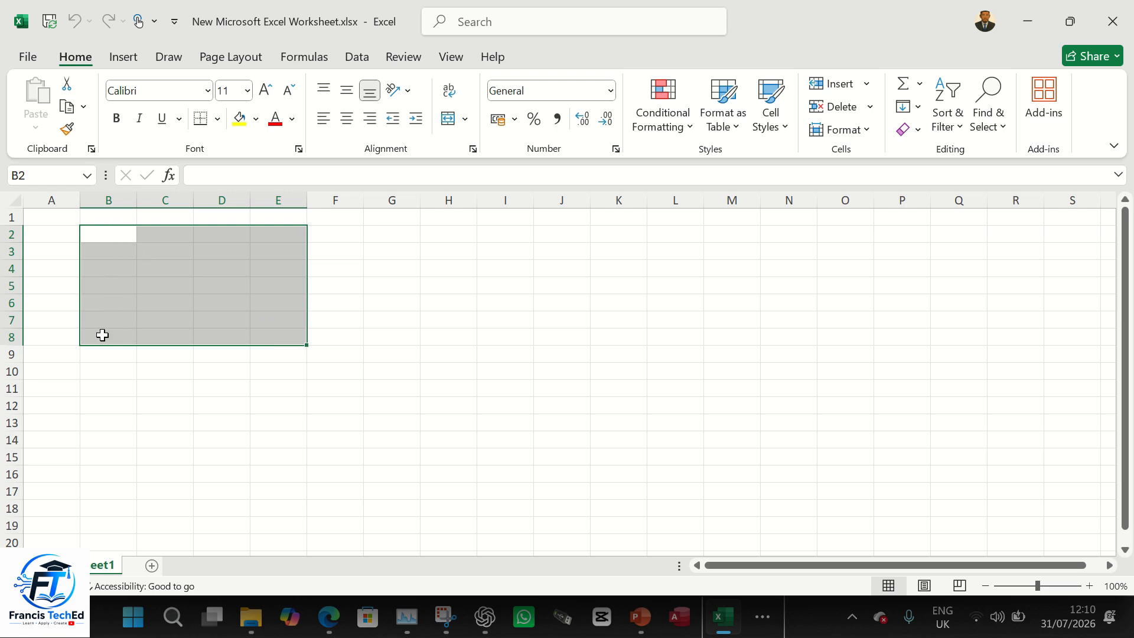
left_click(218, 119)
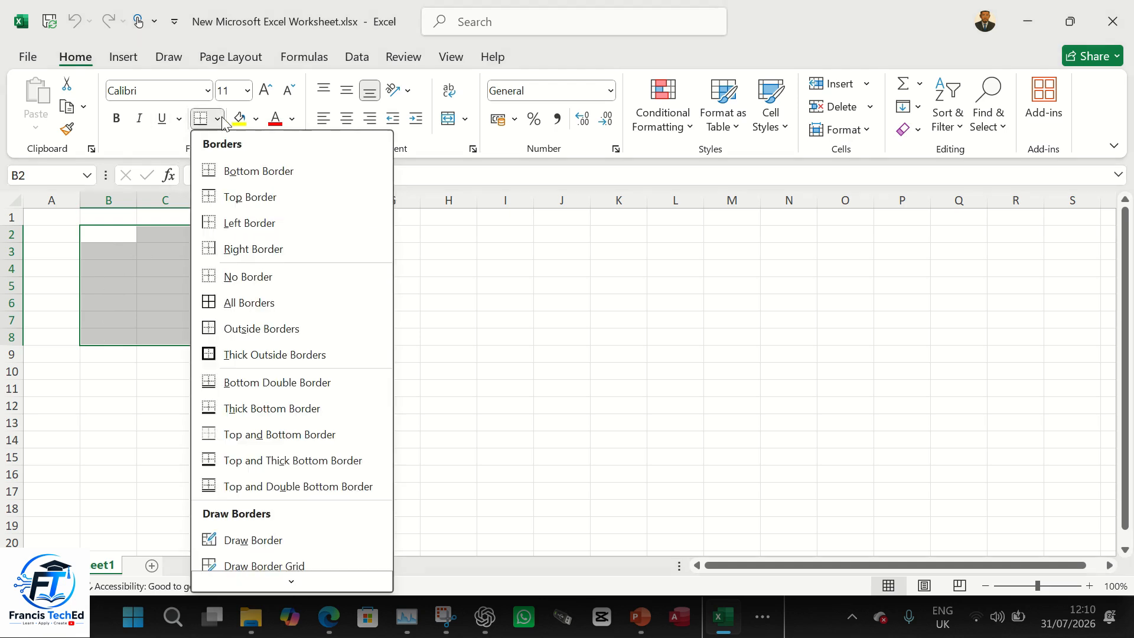
left_click(276, 301)
left_click(380, 303)
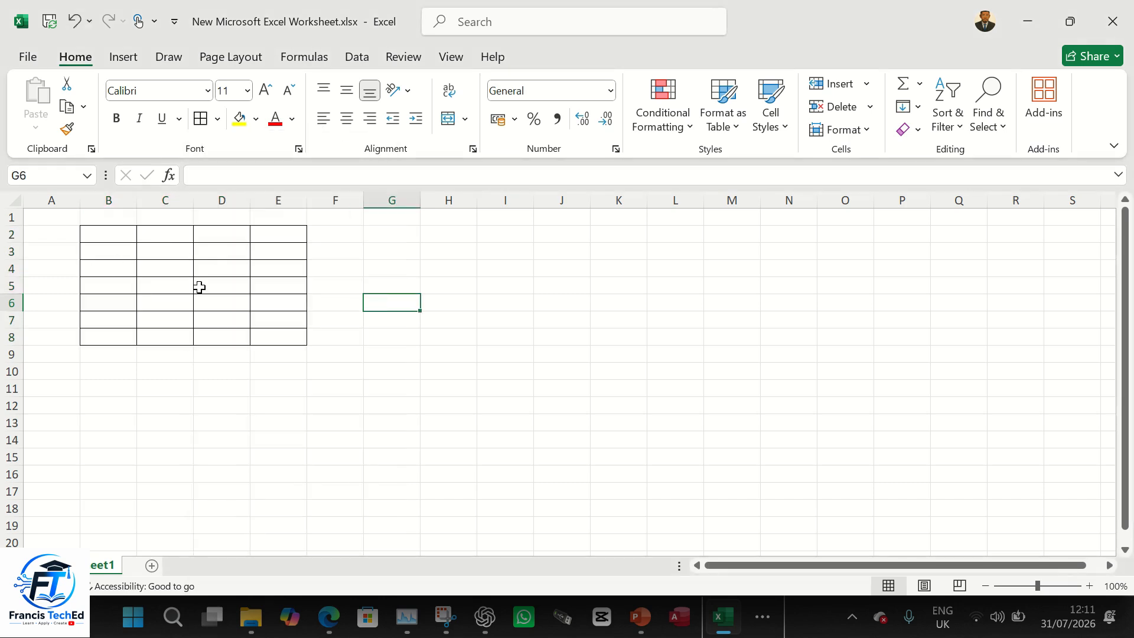
Apply Thick Outside Borders to cell C4 inside the bordered table.
left_click(178, 261)
left_click(219, 121)
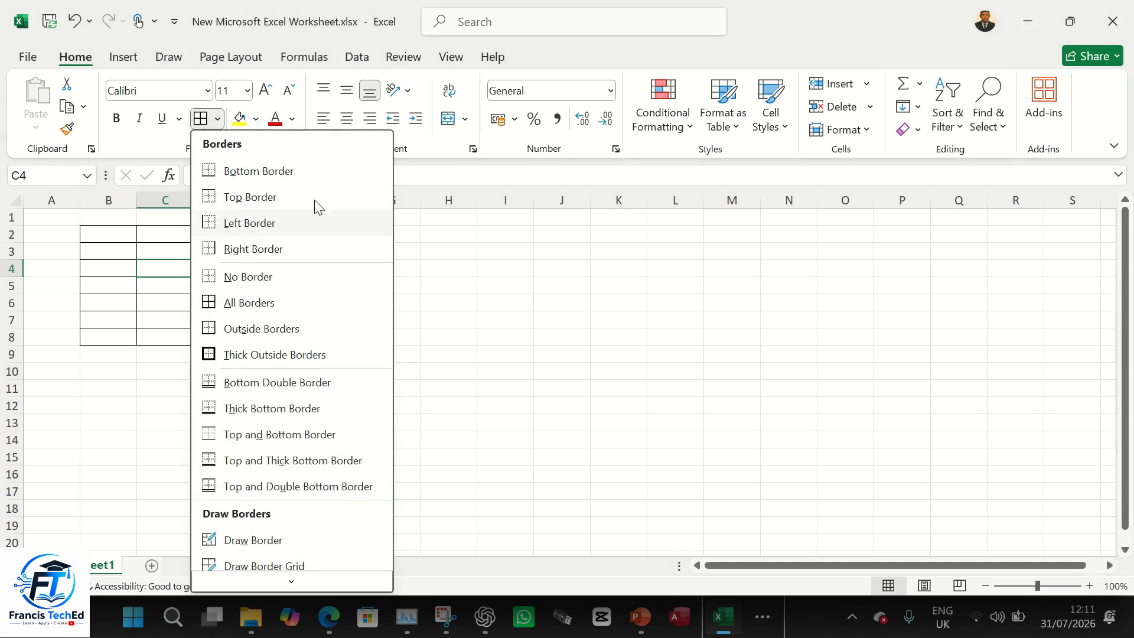
left_click(297, 355)
left_click(156, 284)
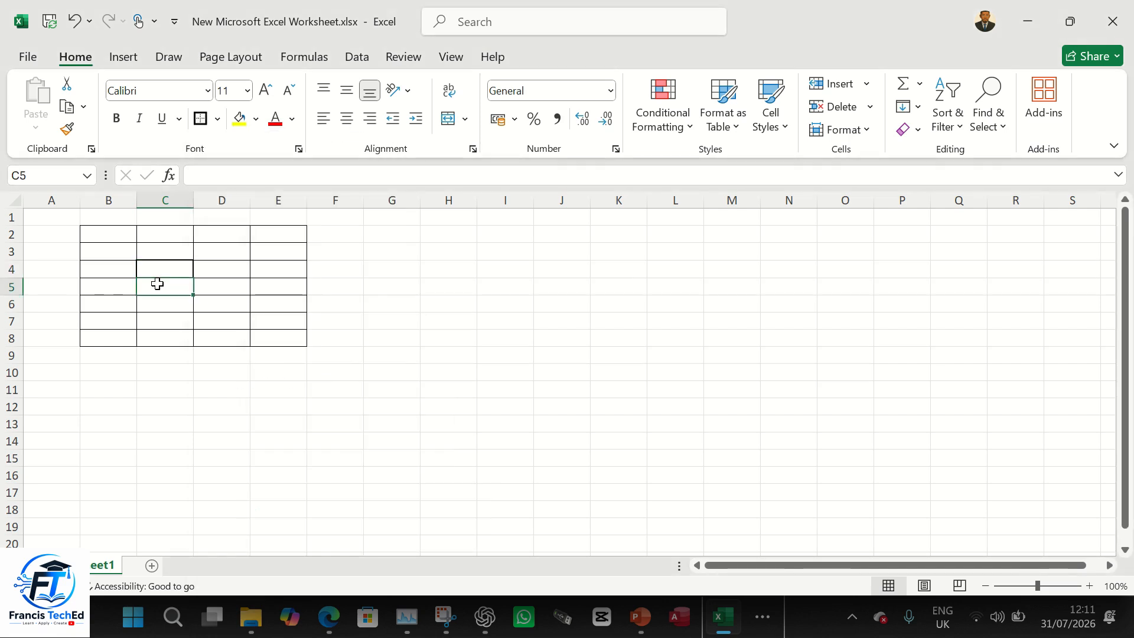
Apply Thick Outside Borders around the whole table range B2:E8.
left_click_drag(88, 228, 293, 344)
left_click(200, 118)
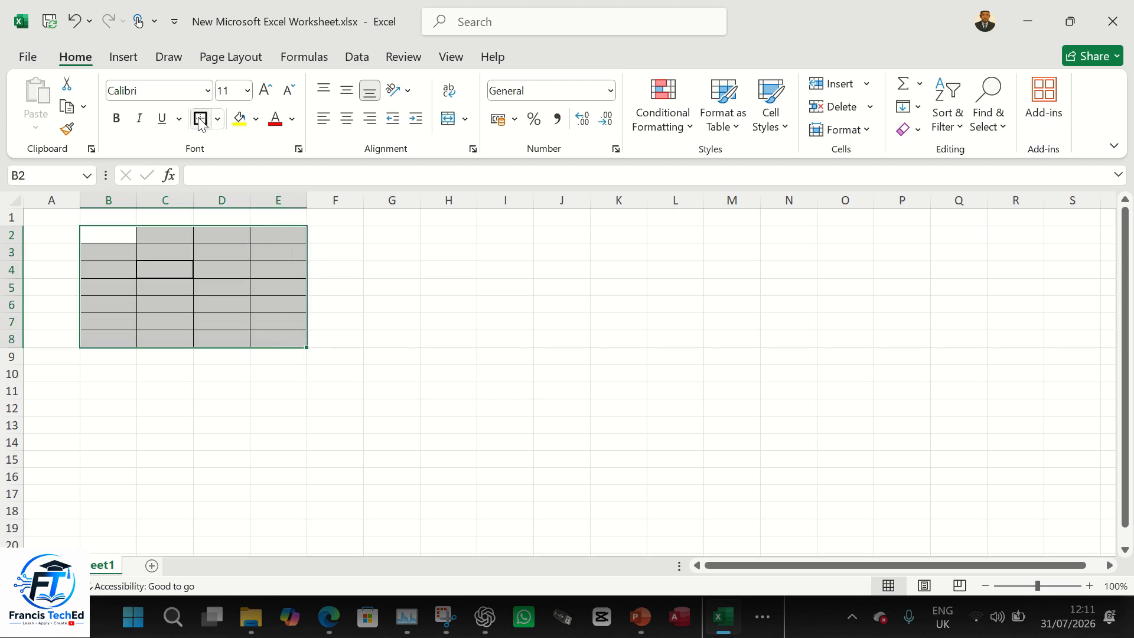
left_click(233, 302)
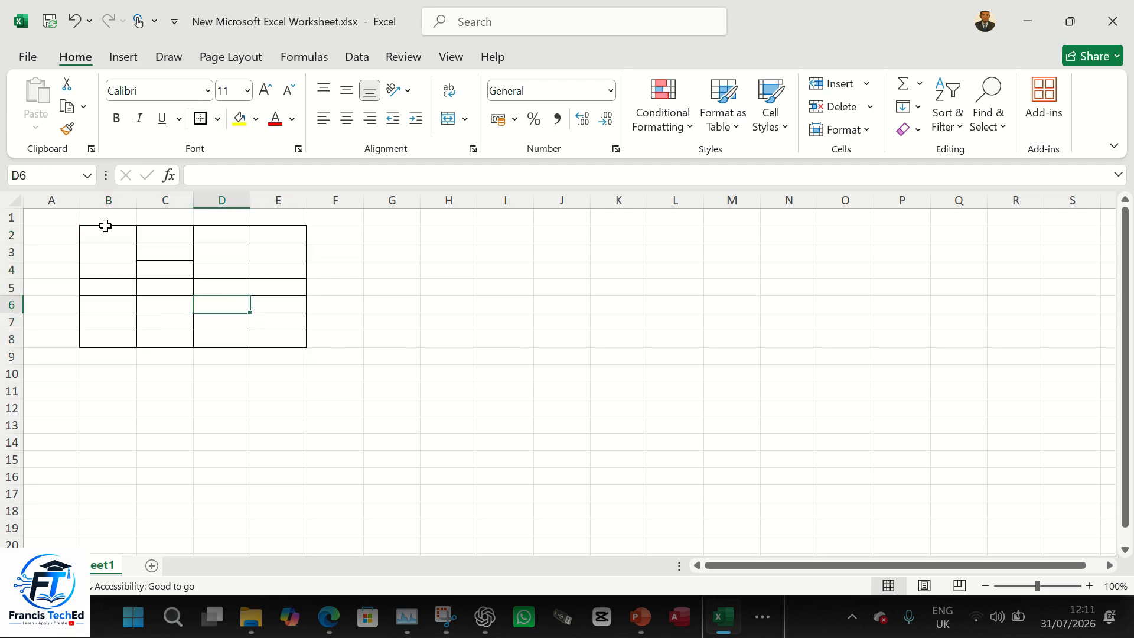
left_click(217, 120)
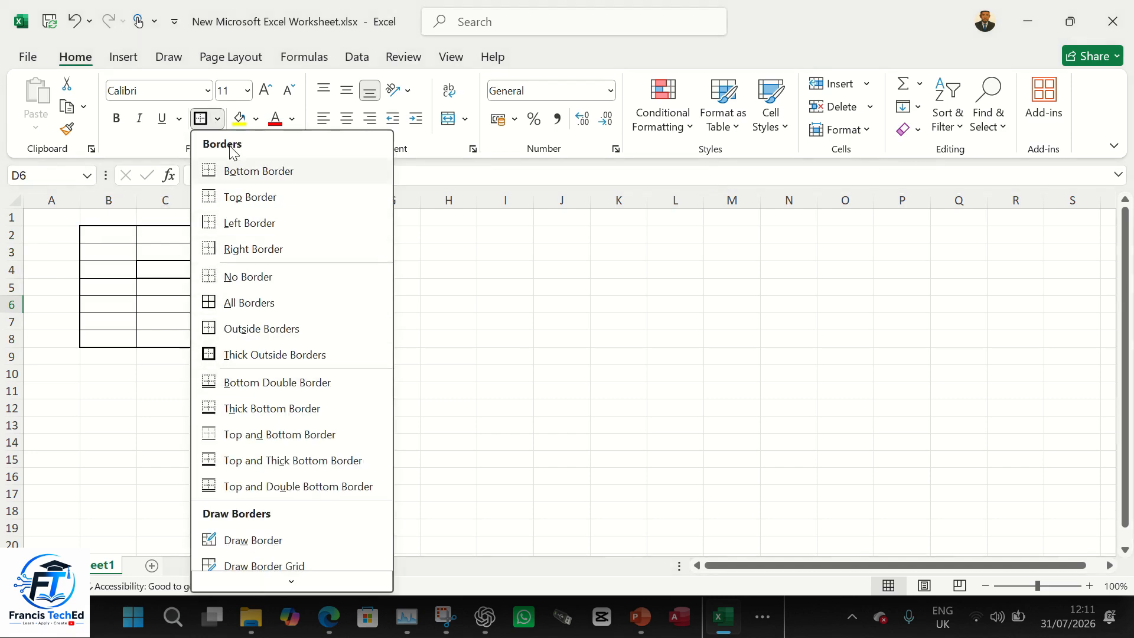
left_click(477, 342)
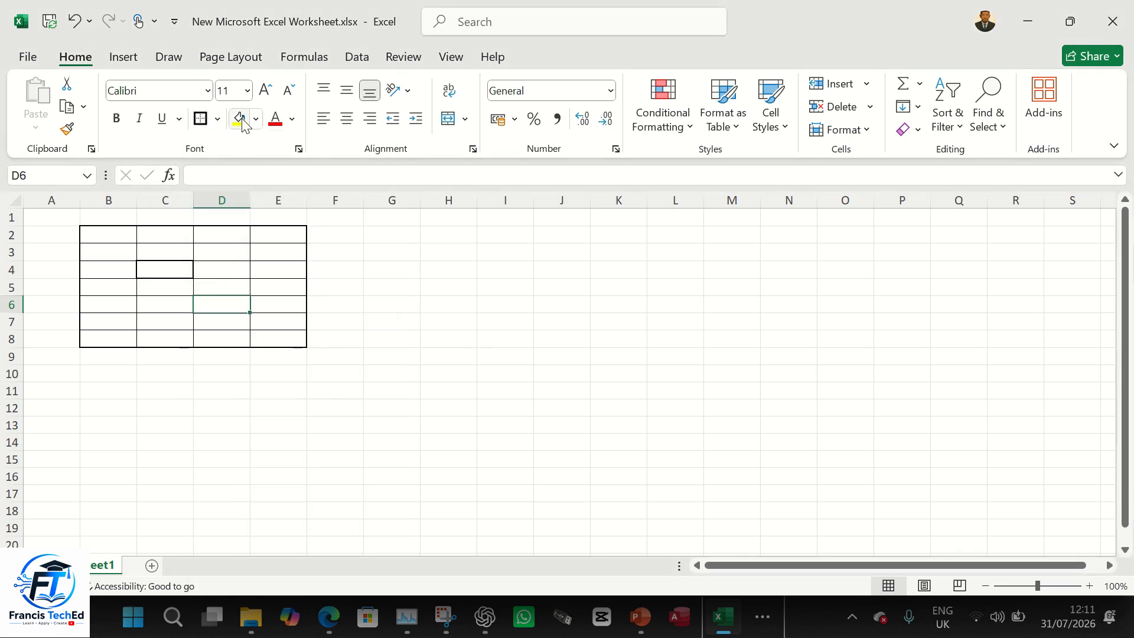
Fill cell B2 with yellow and look through the other available fill colours.
left_click(98, 235)
left_click_drag(98, 236, 122, 240)
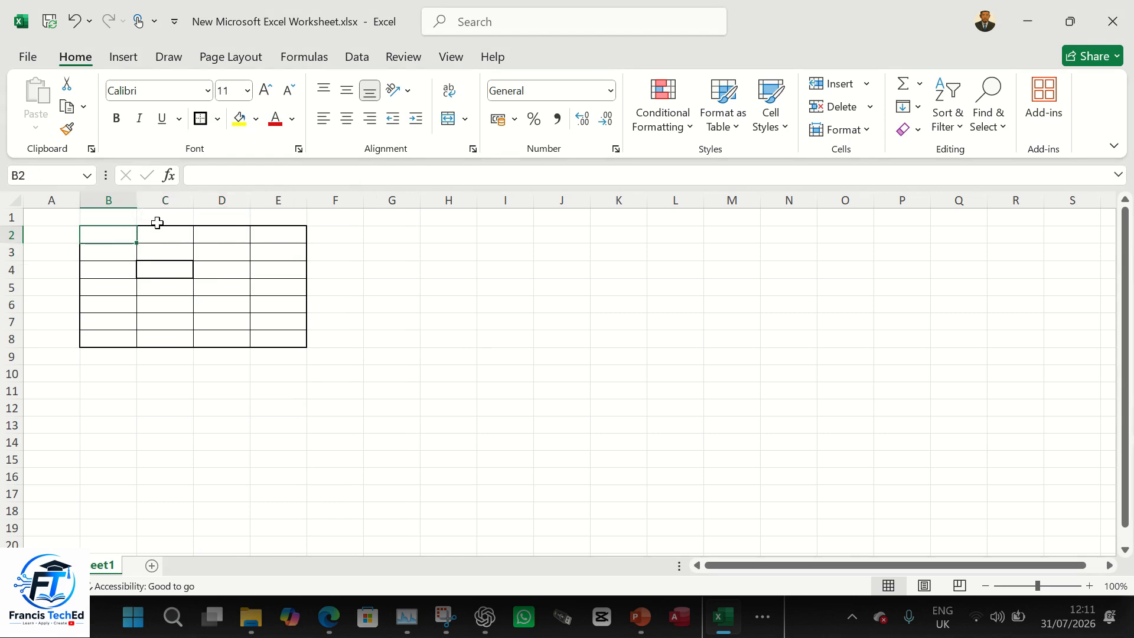
left_click(239, 118)
left_click(276, 264)
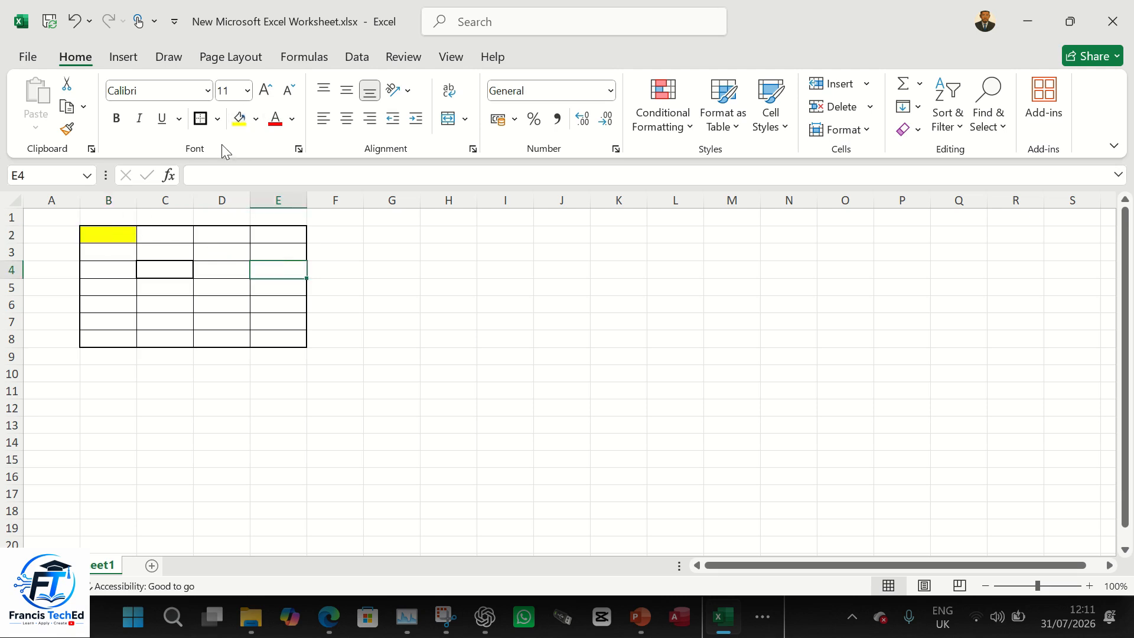
left_click(258, 118)
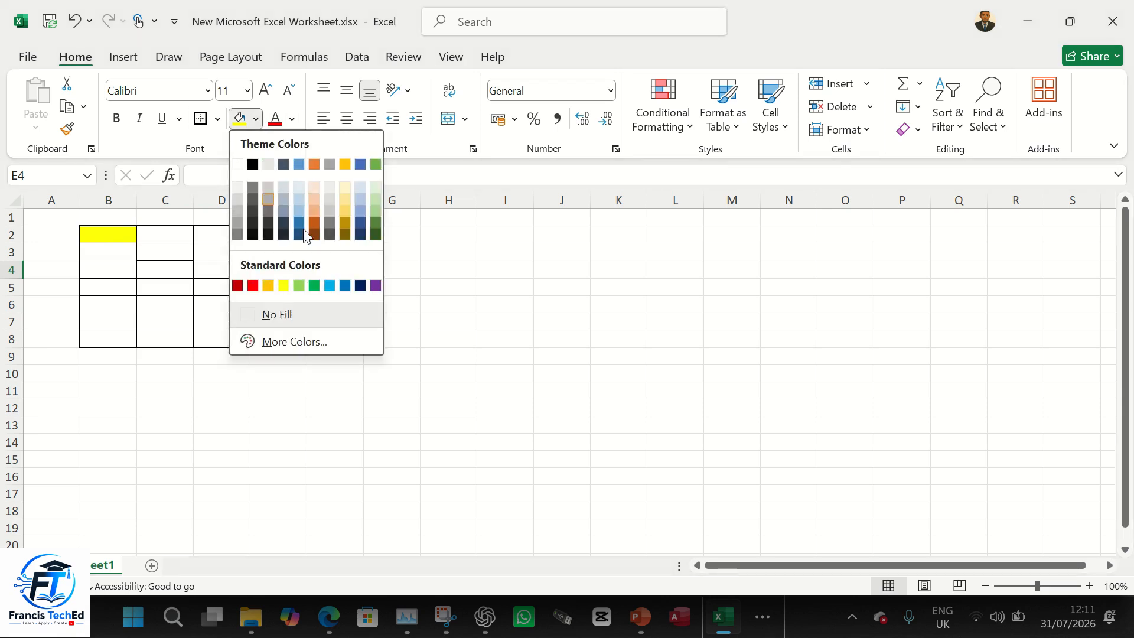
left_click(134, 278)
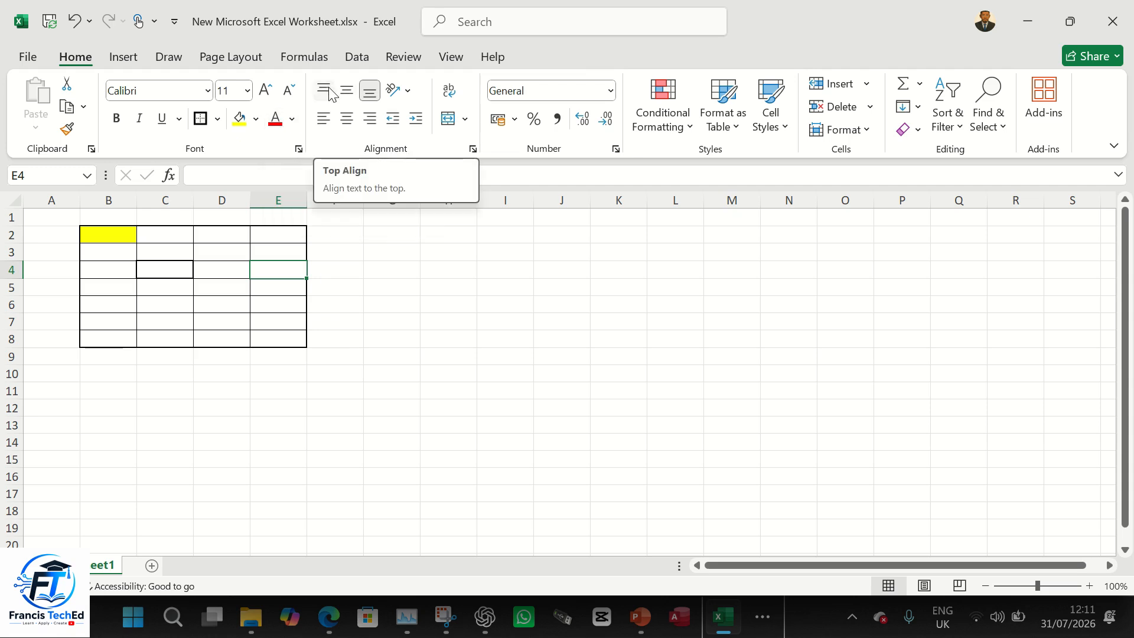
Enter the text "Top Align" in the yellow cell B2.
left_click(113, 233)
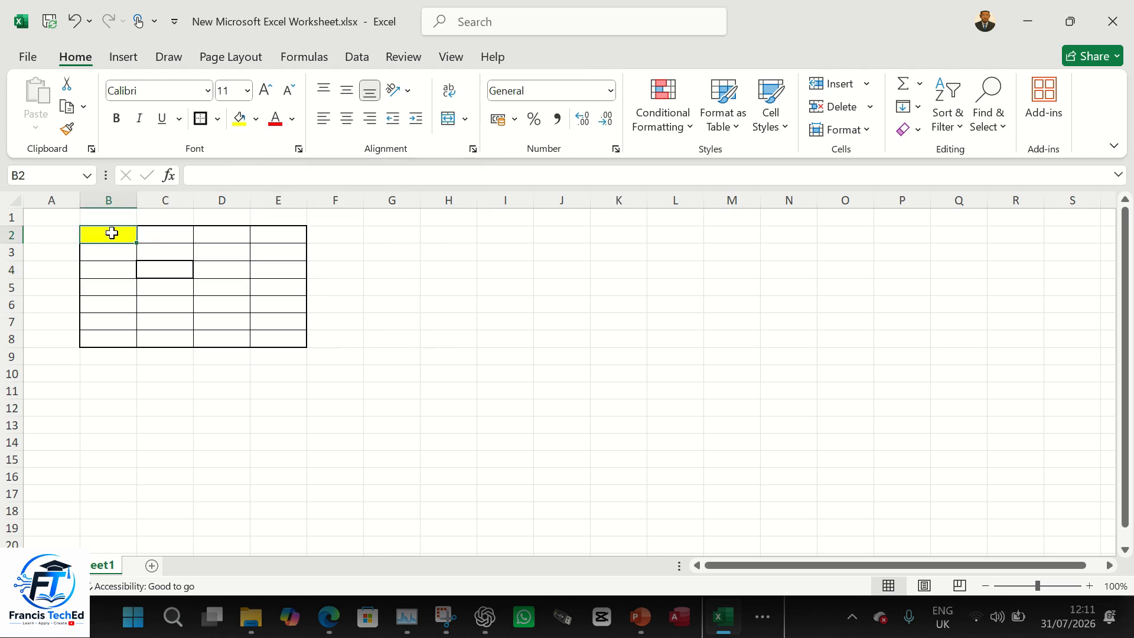
type("T")
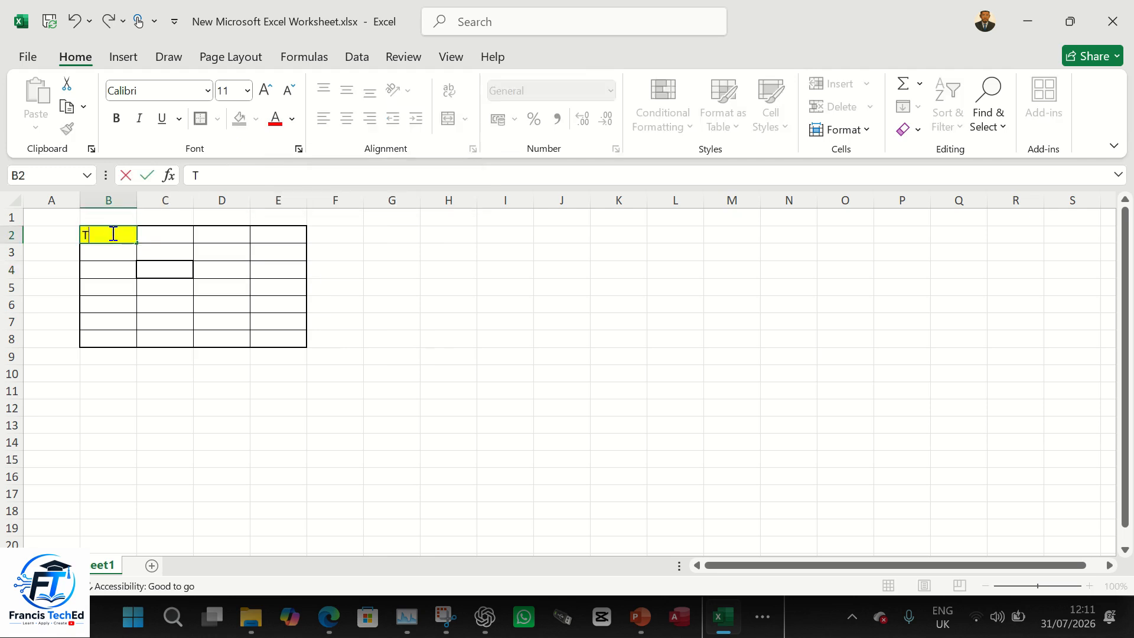
type("op Align")
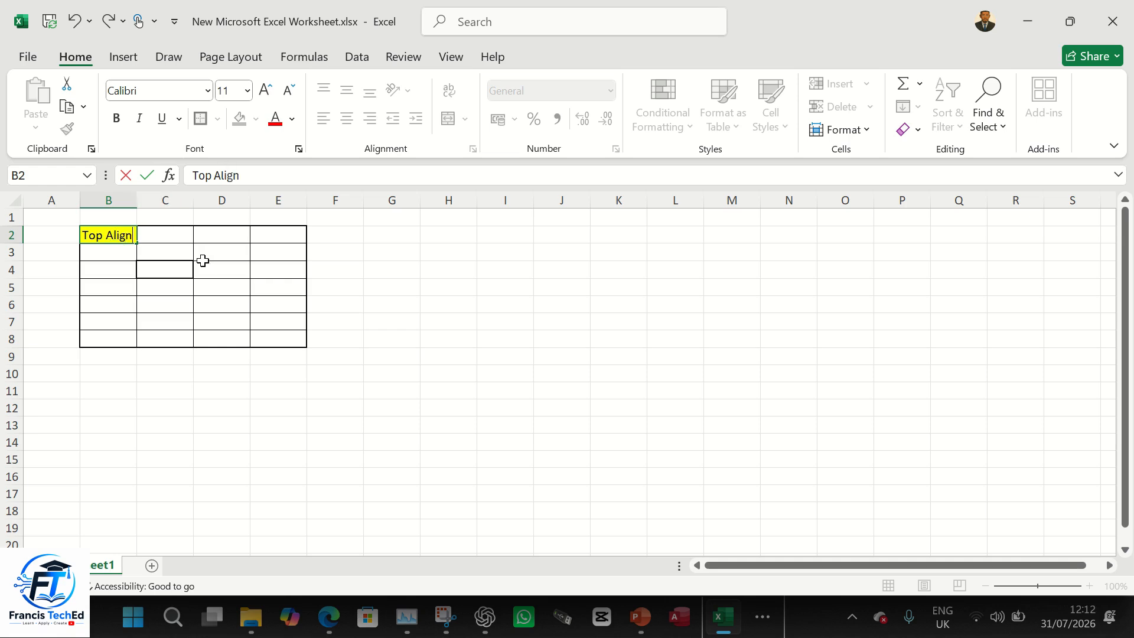
left_click(114, 261)
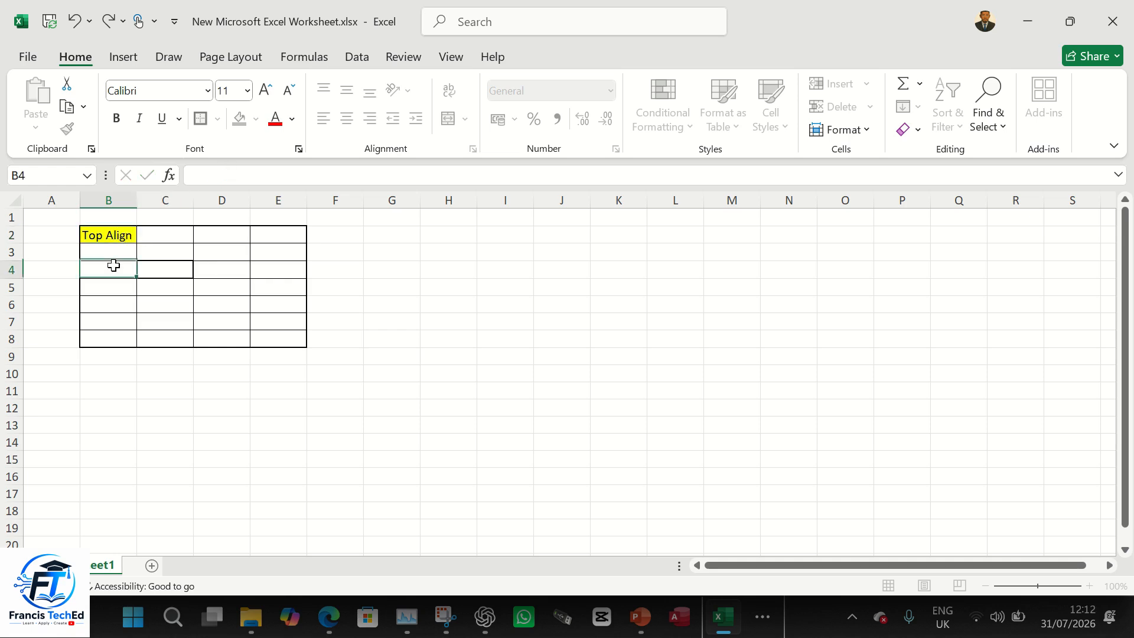
Apply Top Align to the text in cell B2 and make row 2 about twice as tall.
left_click(111, 236)
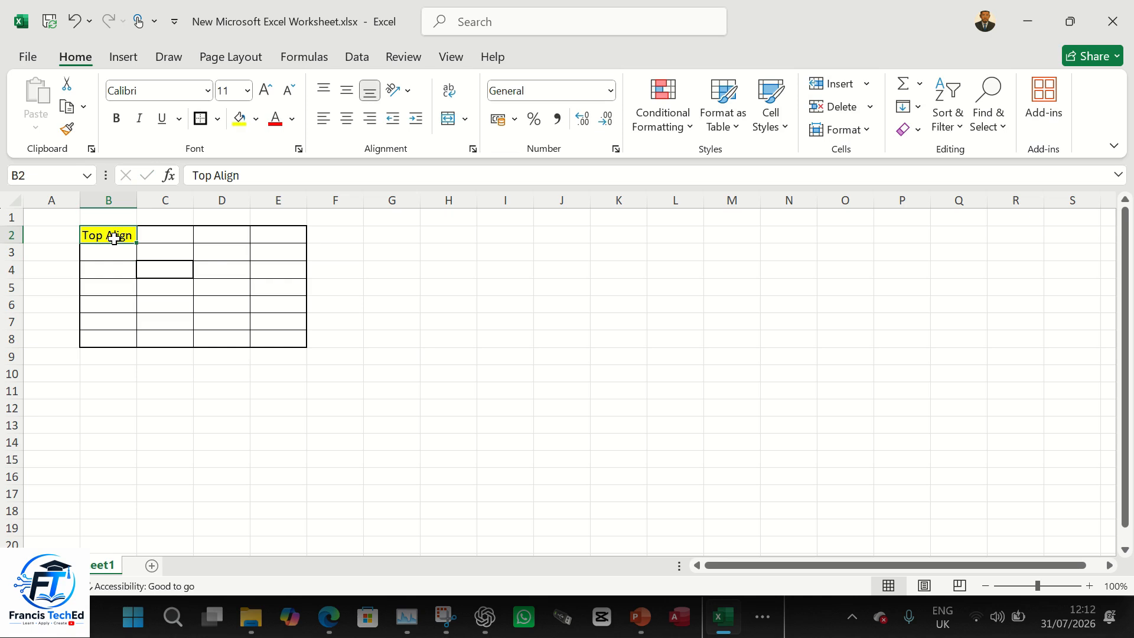
left_click(324, 89)
left_click_drag(13, 243, 12, 260)
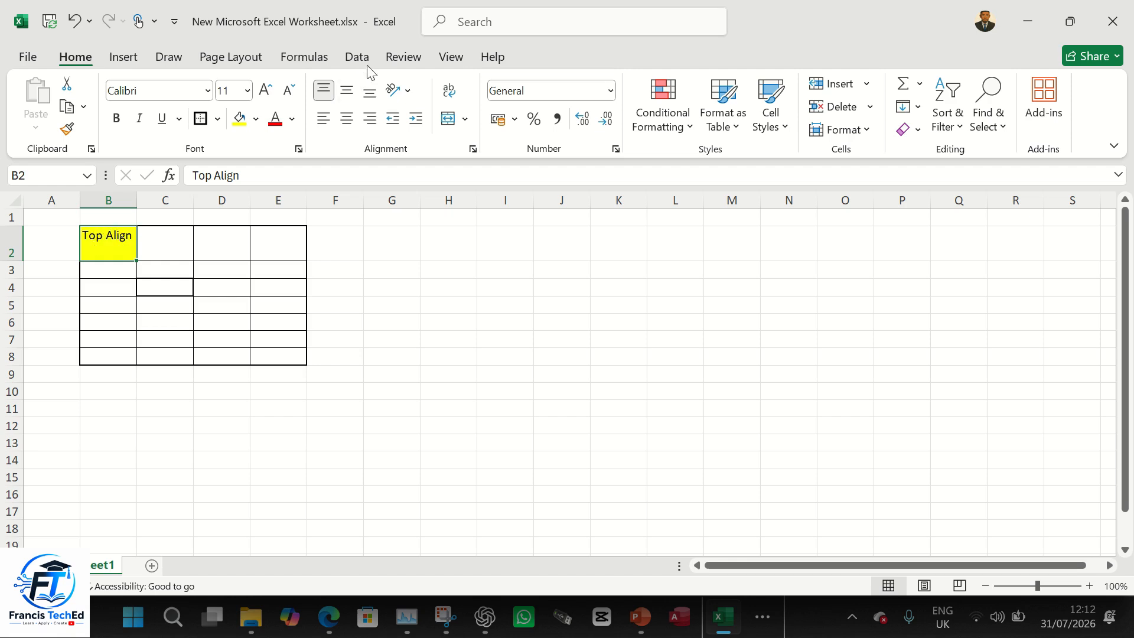
Try Middle Align and Bottom Align on cell B2, settling on Middle Align.
left_click(347, 92)
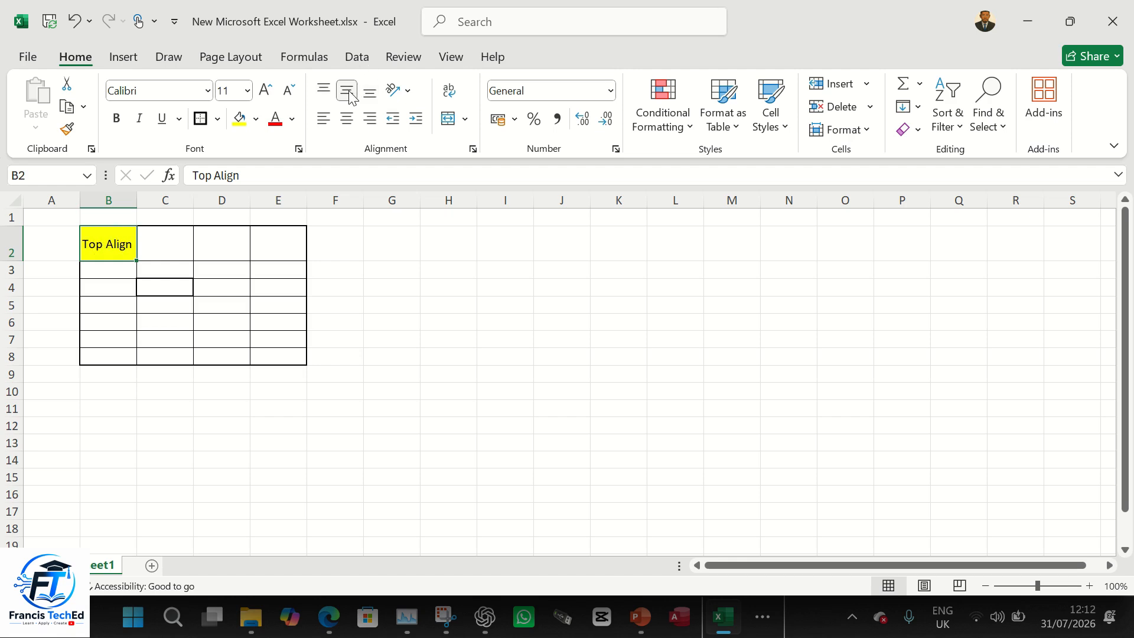
left_click(366, 93)
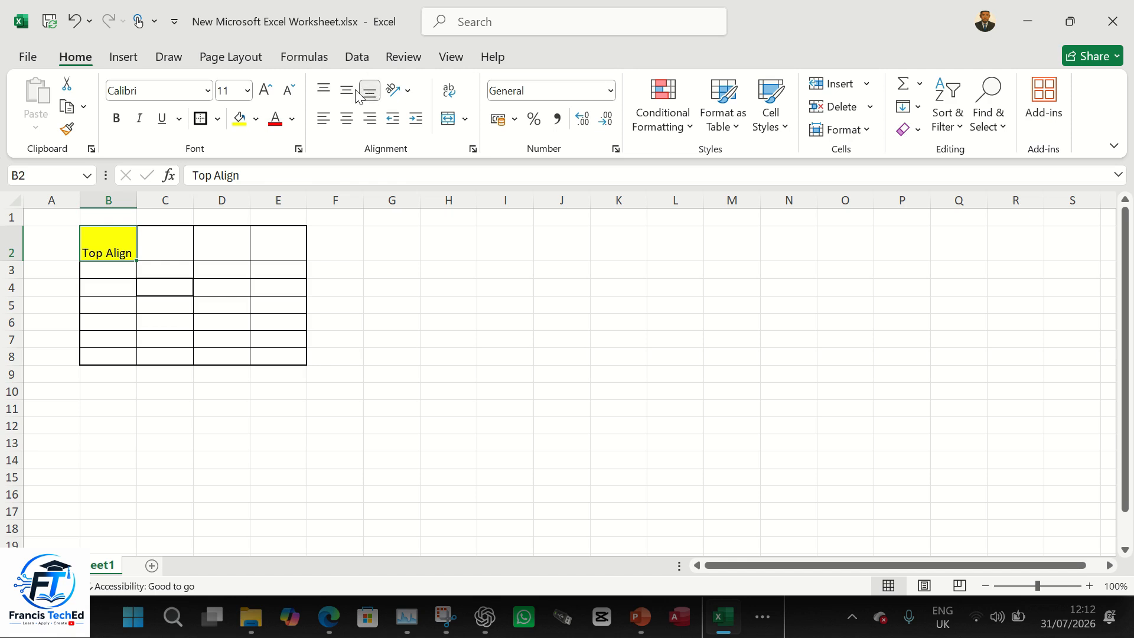
left_click(349, 92)
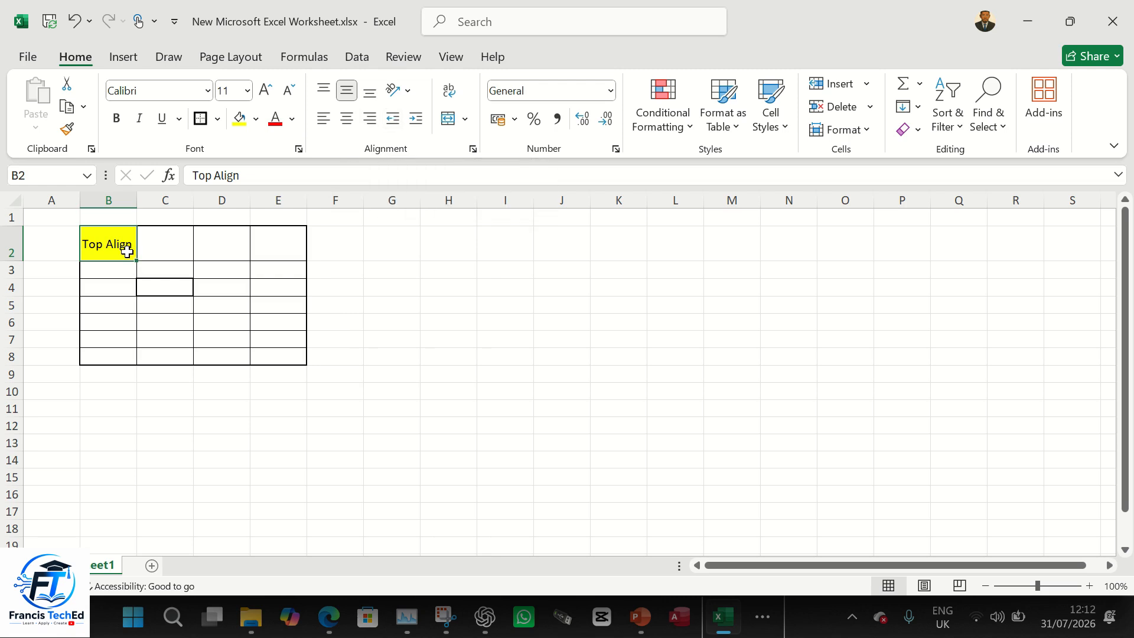
Increase the indent of the text in cell B2 three times and decrease it by the same amount.
left_click(420, 119)
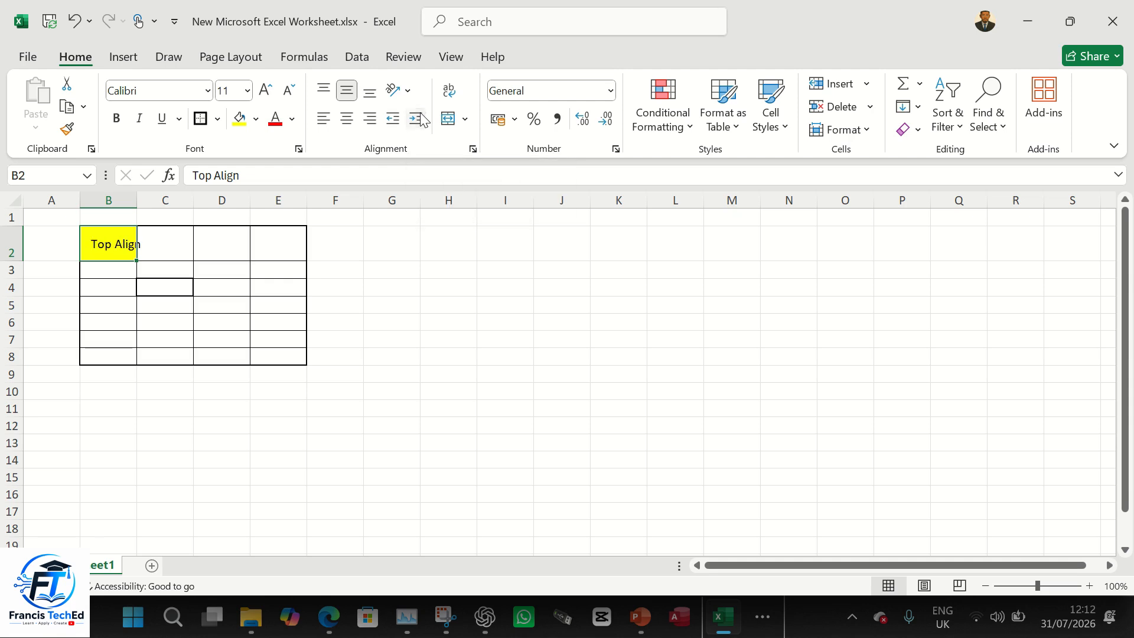
left_click(421, 119)
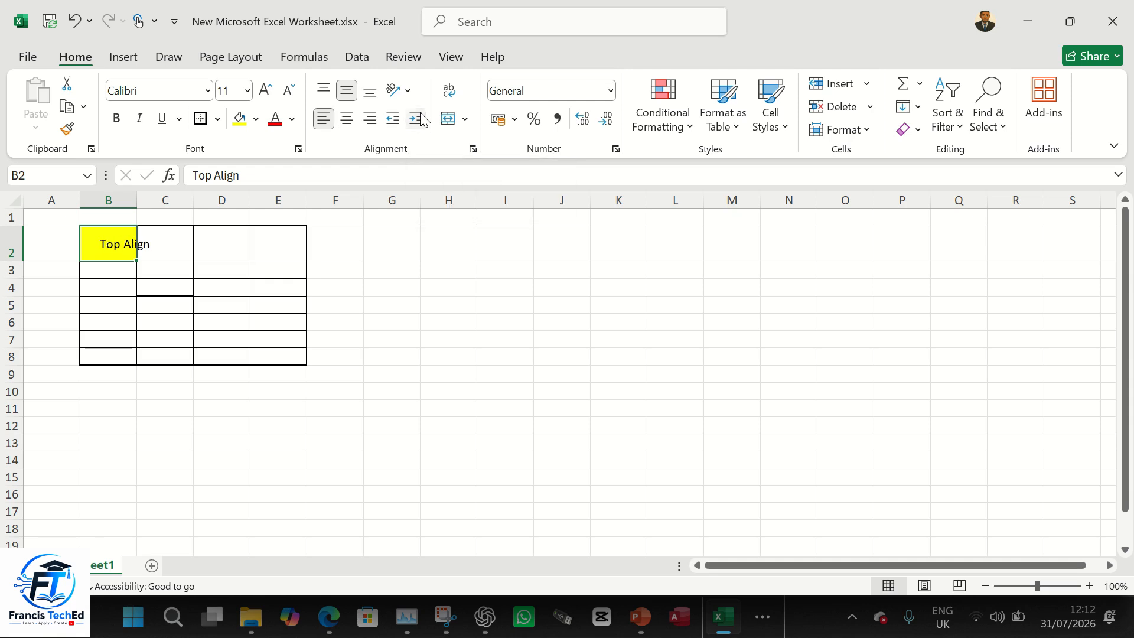
left_click(421, 119)
left_click(390, 124)
left_click(389, 124)
left_click(390, 124)
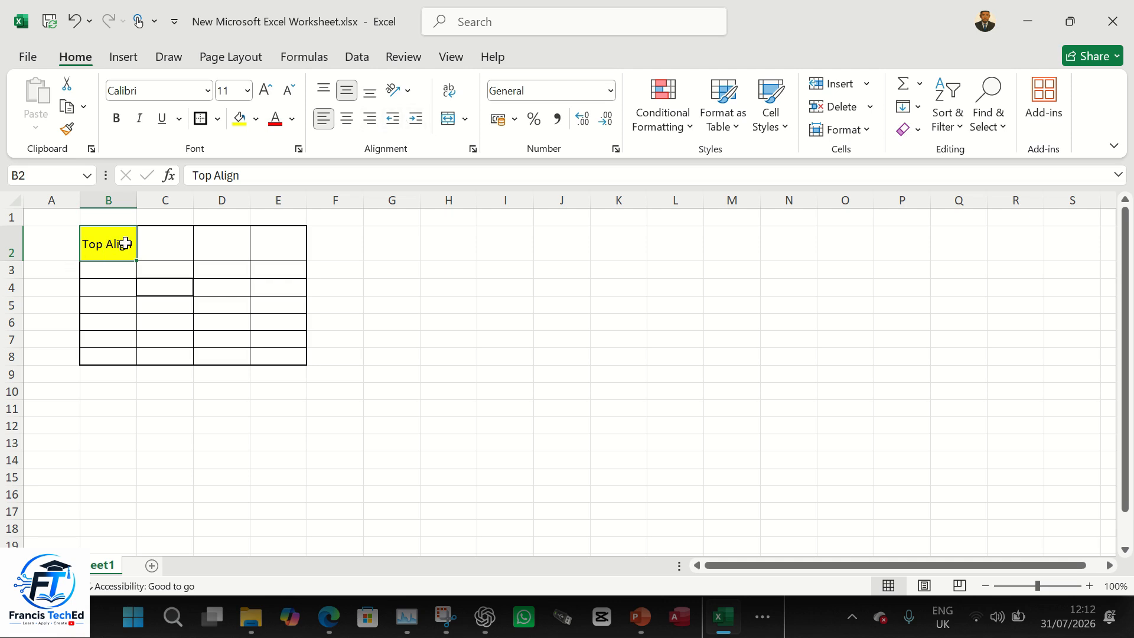
Set the text orientation of cell B2 to Vertical Text and enlarge row 2 to fit the stacked letters.
left_click(289, 253)
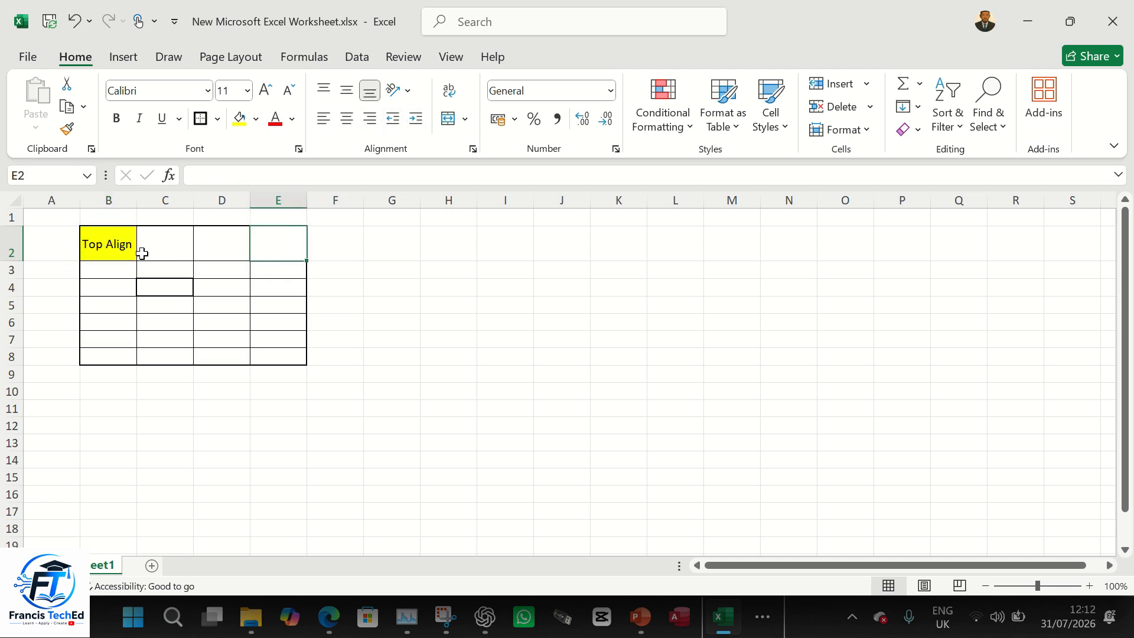
left_click(117, 247)
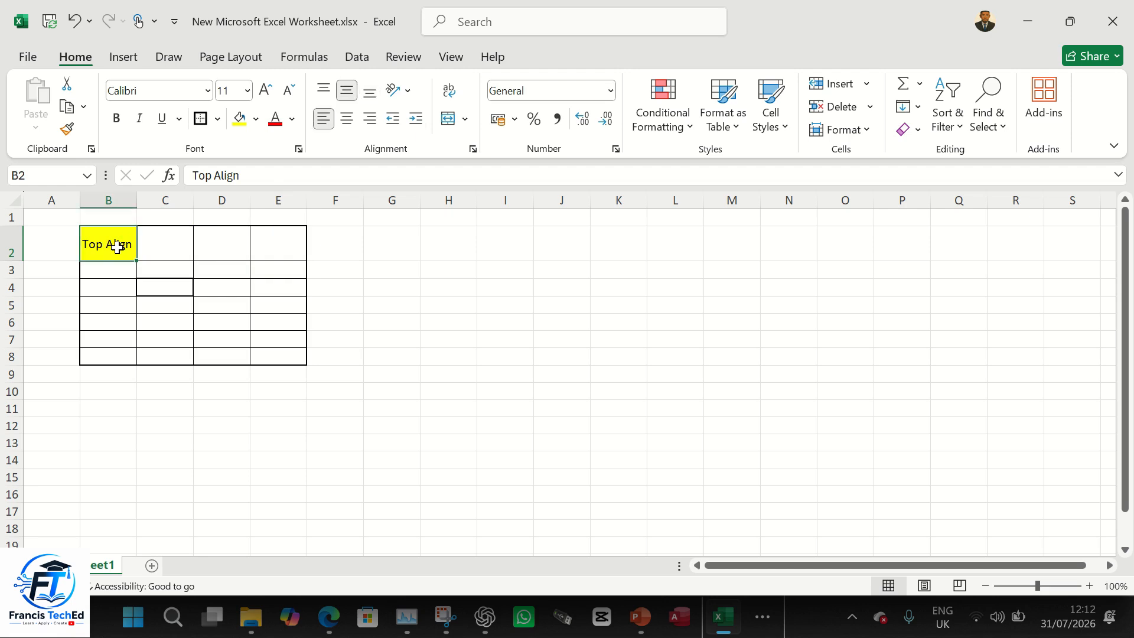
left_click(406, 96)
left_click_drag(14, 260, 13, 352)
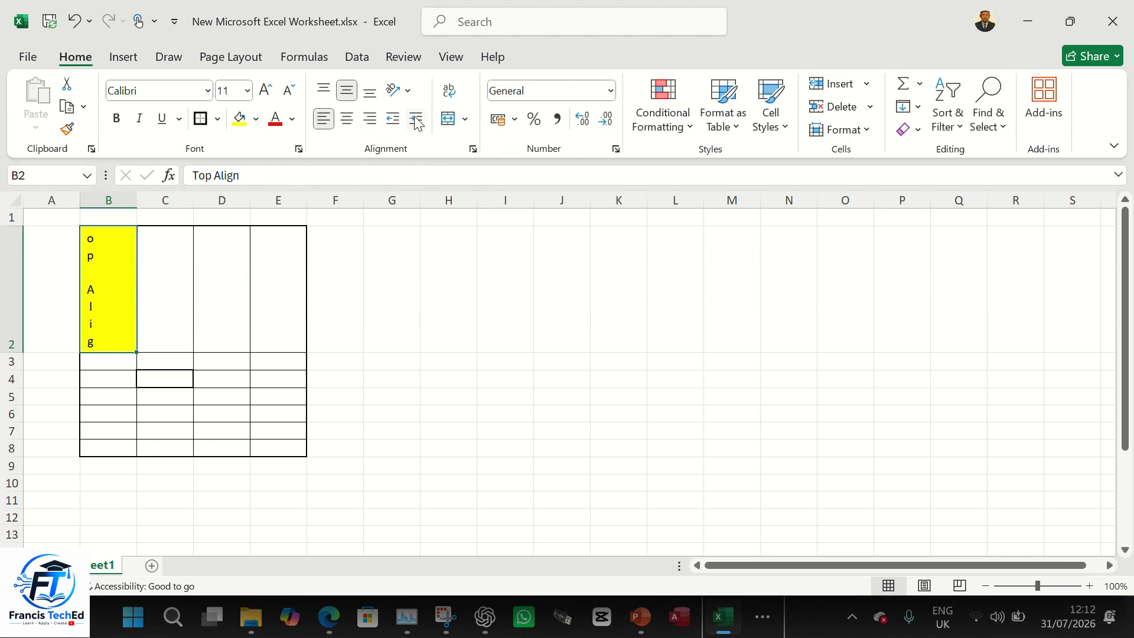
Set the text orientation of cell B2 to Angle Clockwise and change it to Angle Counterclockwise.
left_click(409, 92)
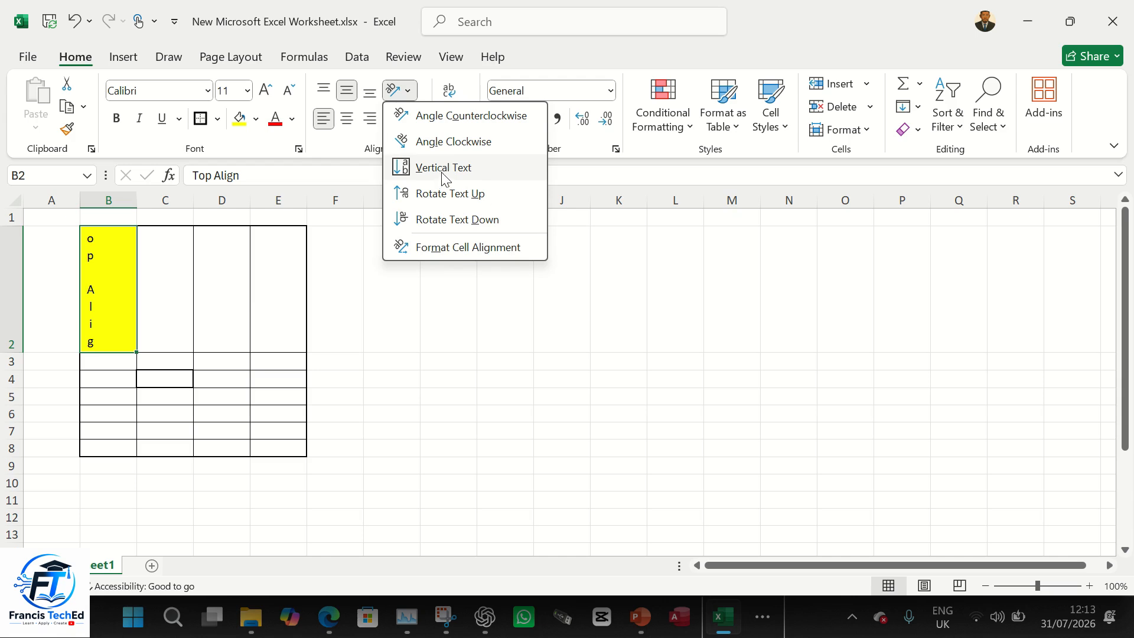
left_click(449, 145)
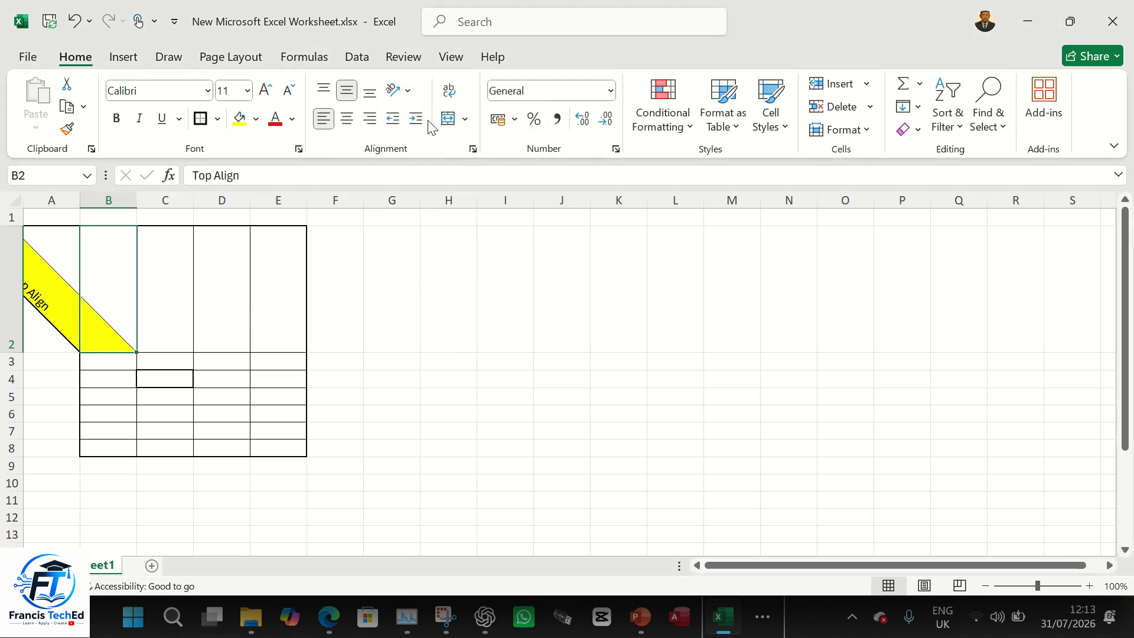
left_click(406, 89)
left_click(429, 118)
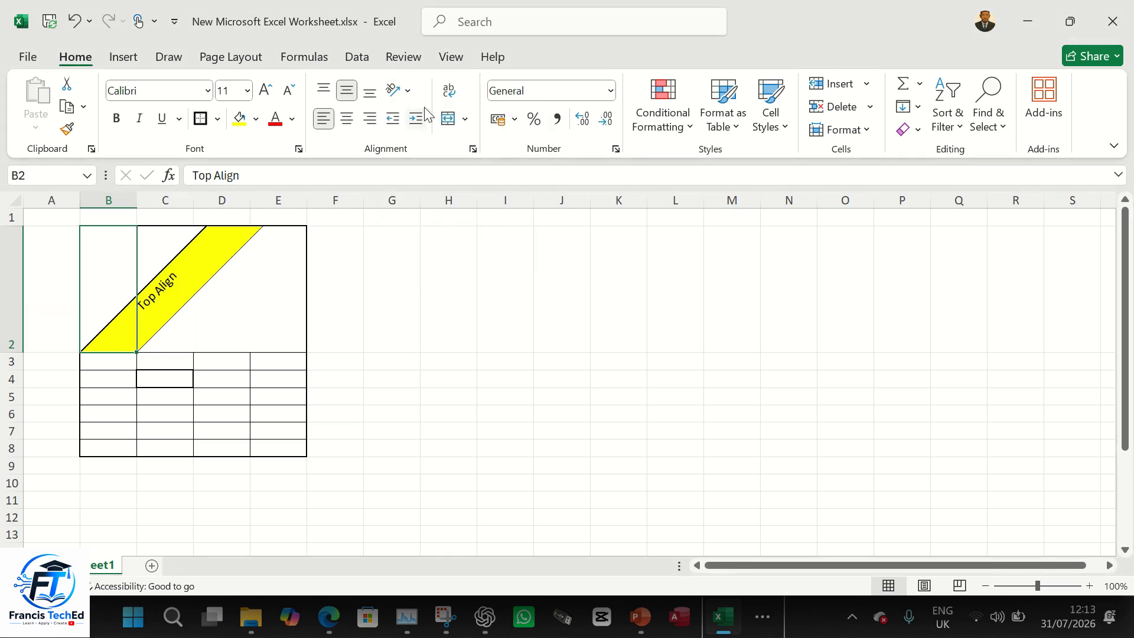
Apply Rotate Text Up to the text in cell B2 and change it to Rotate Text Down.
left_click(406, 90)
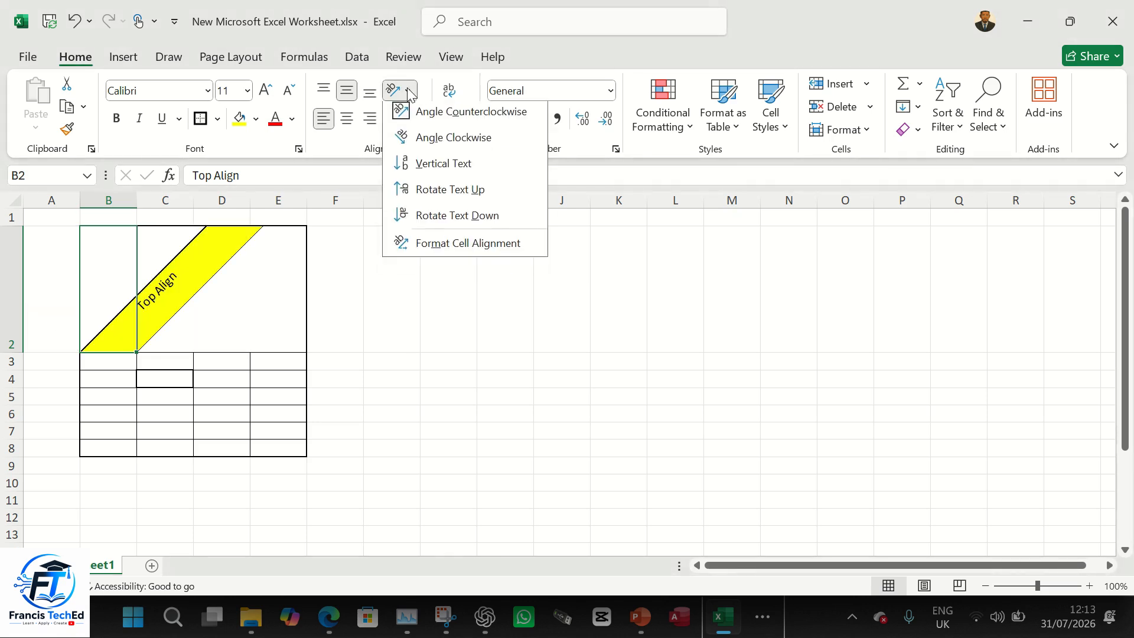
left_click(429, 195)
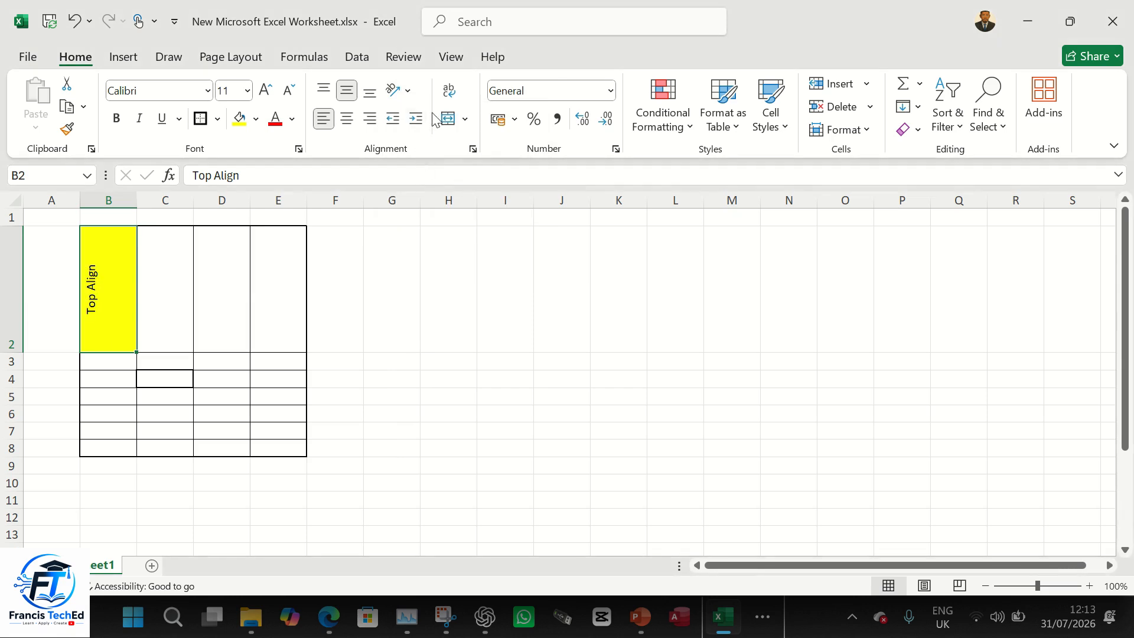
left_click(408, 90)
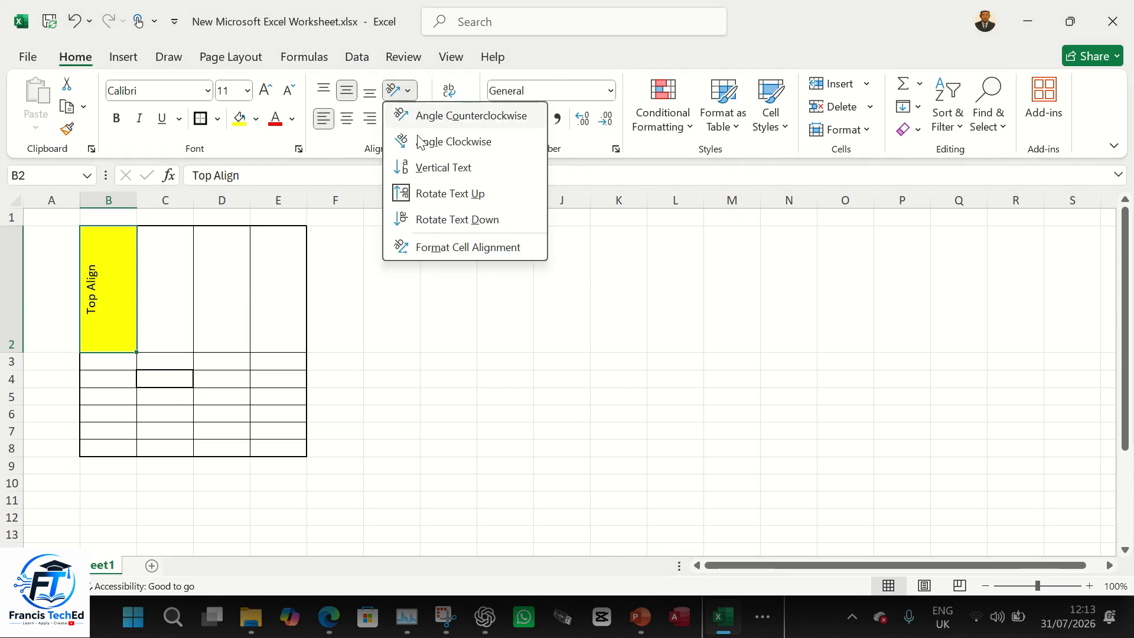
left_click(441, 219)
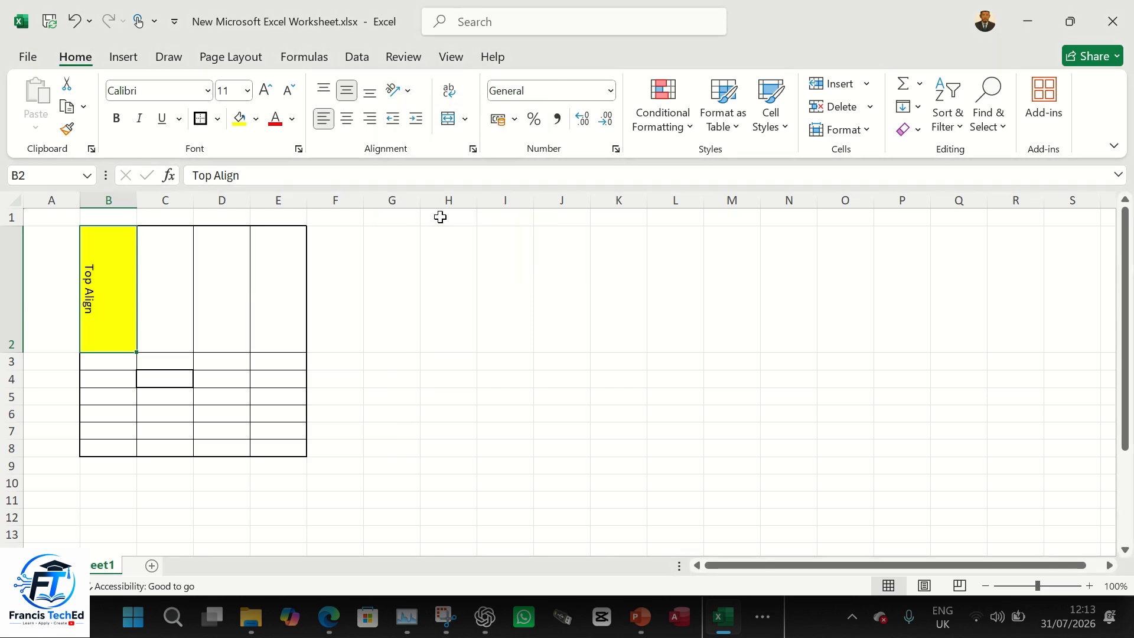
Examine the orientation options in the Format Cells alignment settings for cell B2 and close them without changes.
left_click(407, 90)
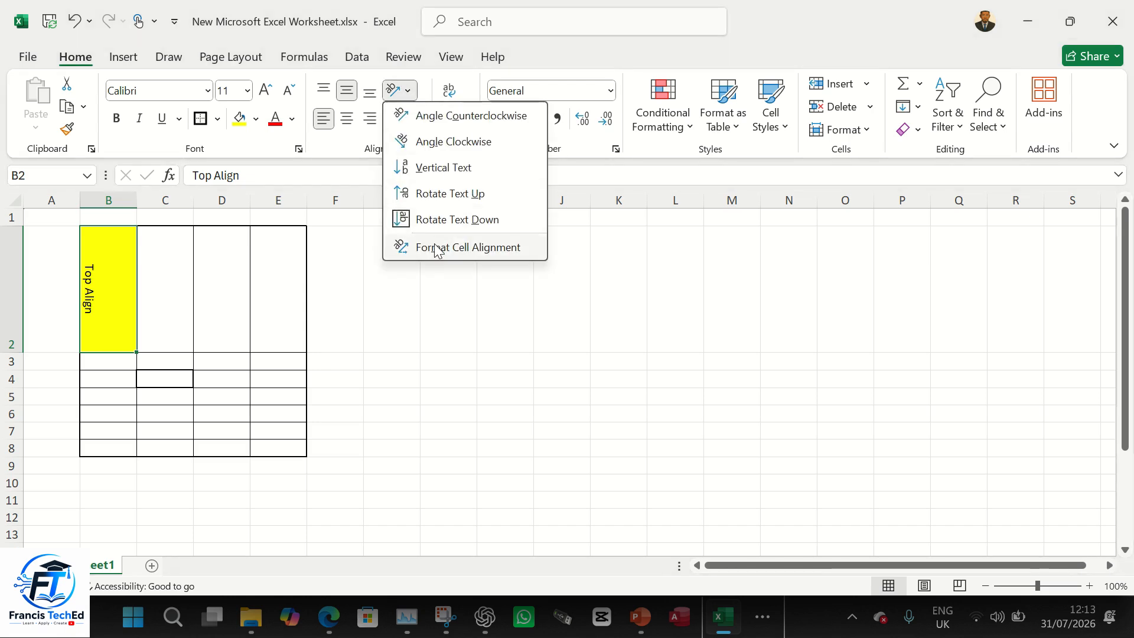
left_click(431, 238)
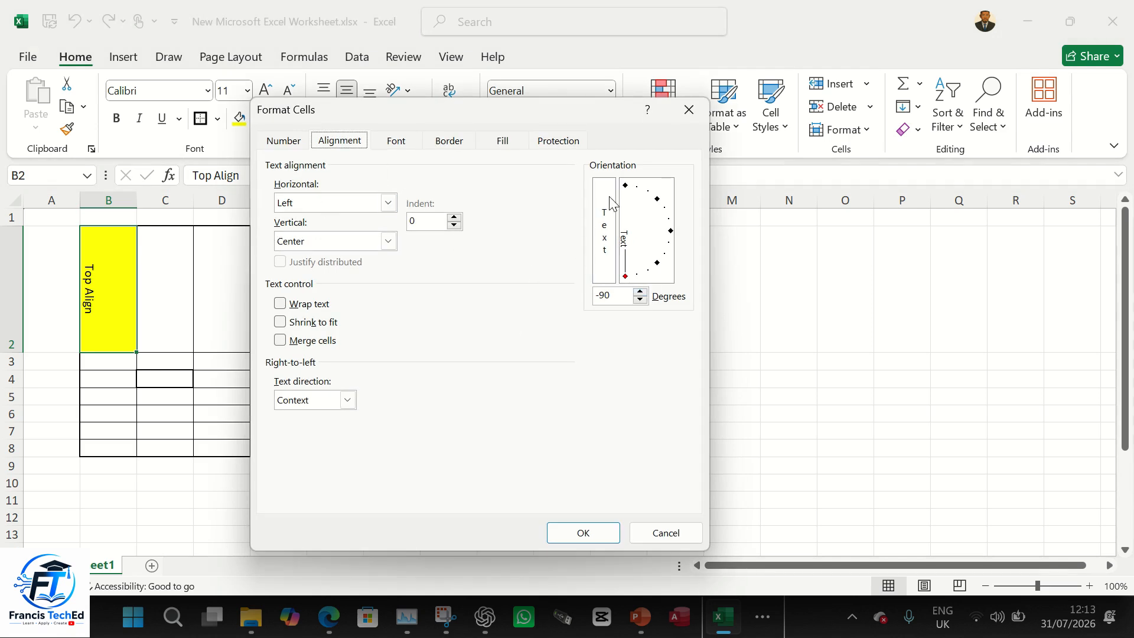
left_click(687, 110)
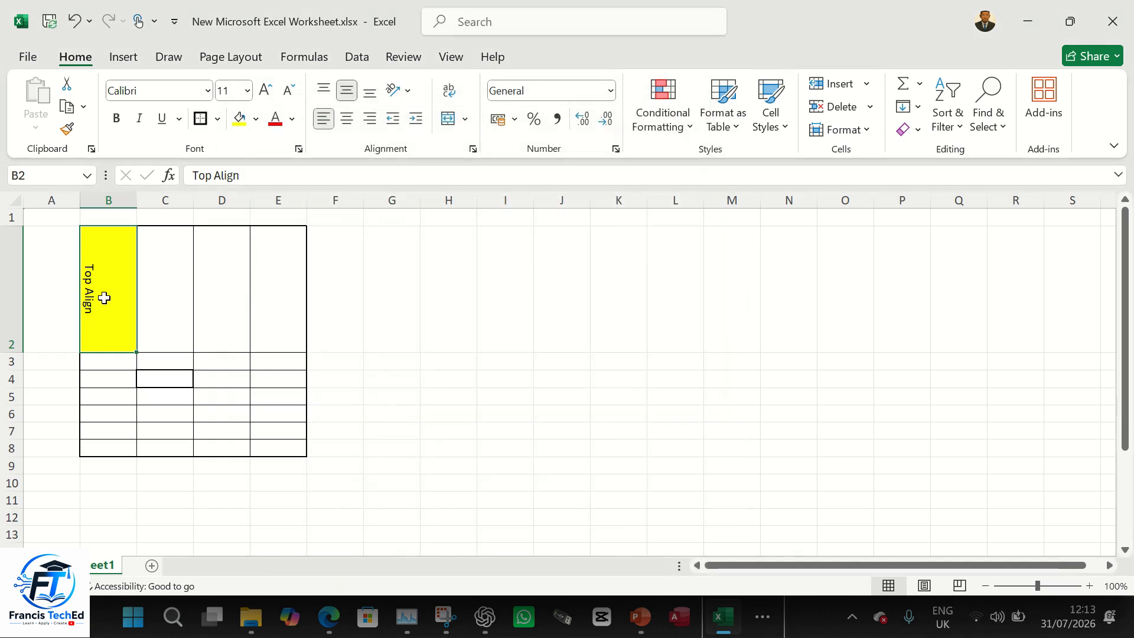
Undo the text orientation changes in cell B2 and the last row 2 height increase.
key("ctrl+z")
key("ctrl+z")
key("ctrl+z")
key("ctrl+z")
key("ctrl+z")
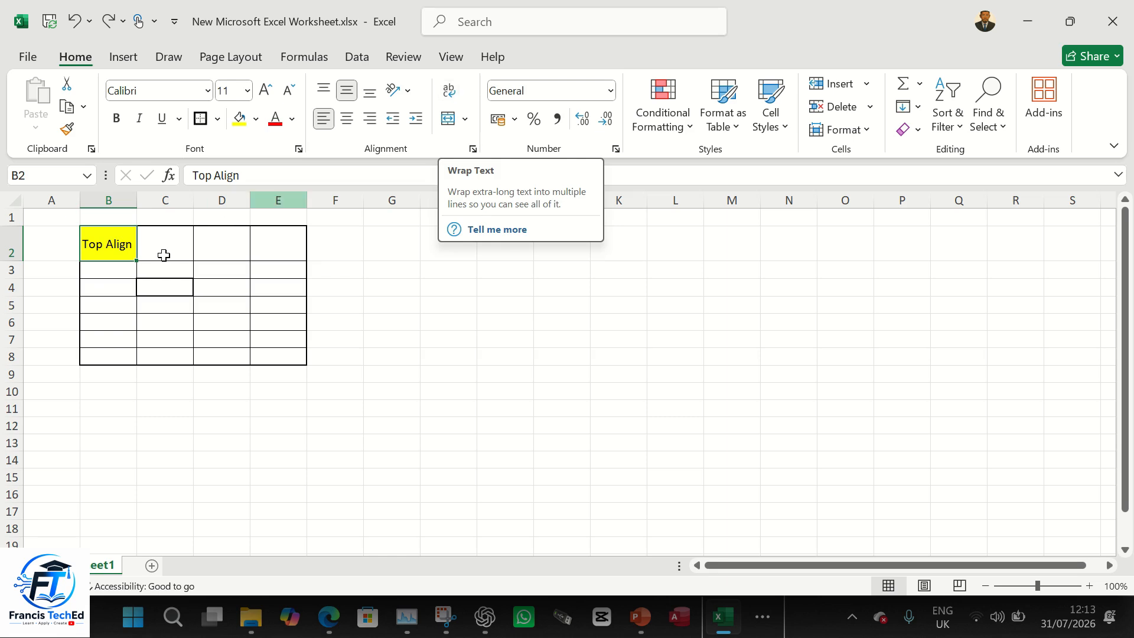
Extend the text in cell B2 to "Top Align text wrap" and apply Wrap Text to the cell.
double_click(129, 247)
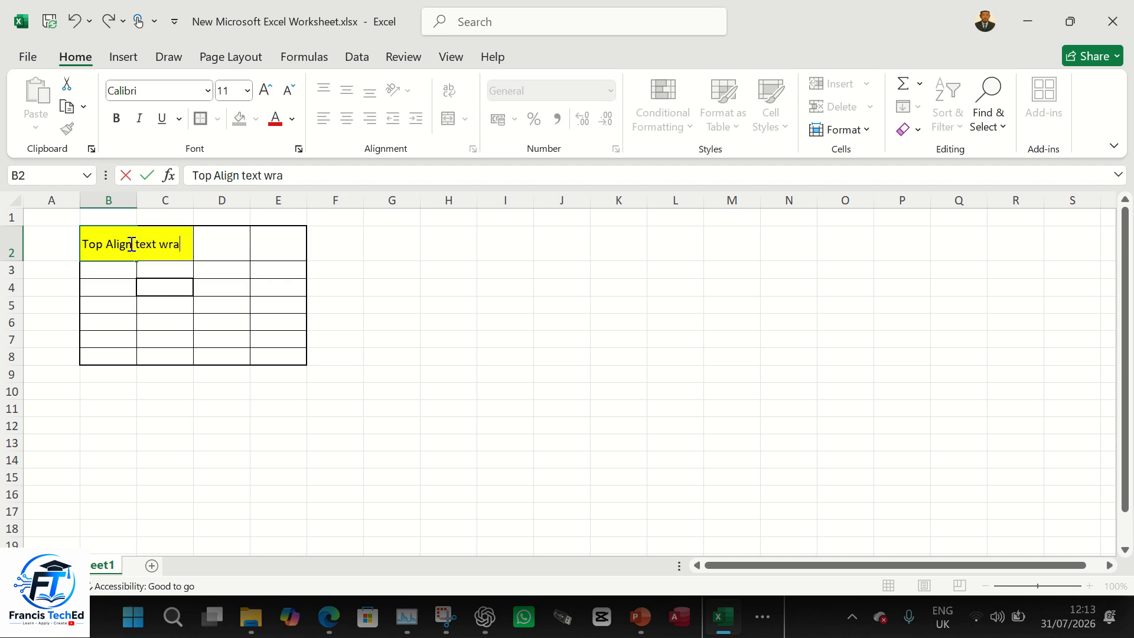
left_click(325, 334)
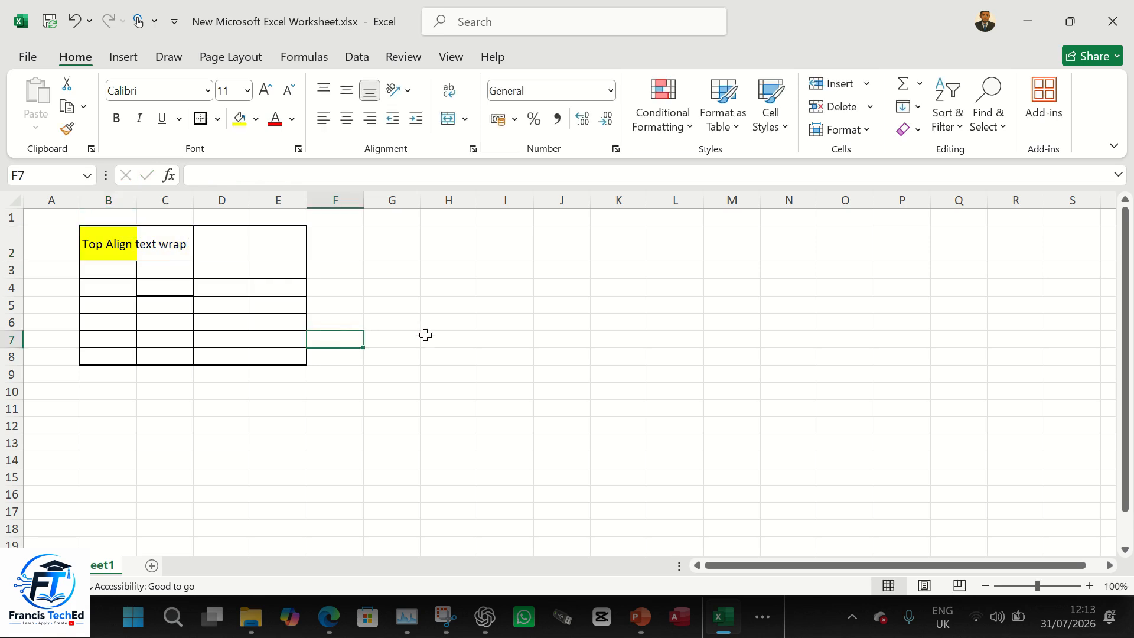
left_click(117, 260)
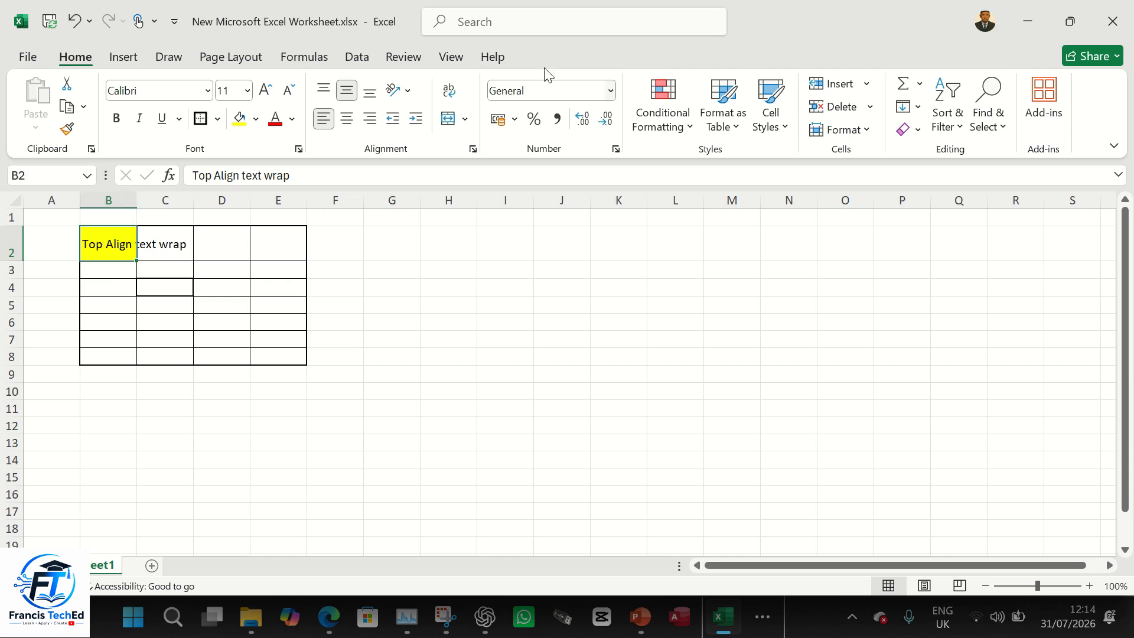
left_click(454, 91)
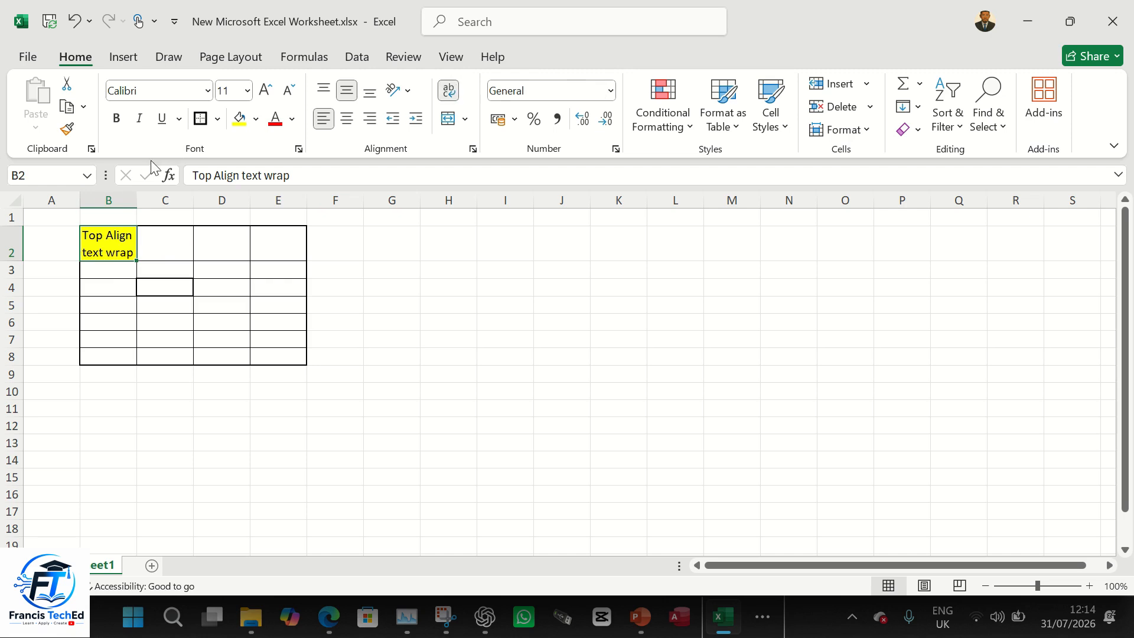
Increase the height of row 2 to about one and a half times its size to give the wrapped text more room.
left_click(10, 255)
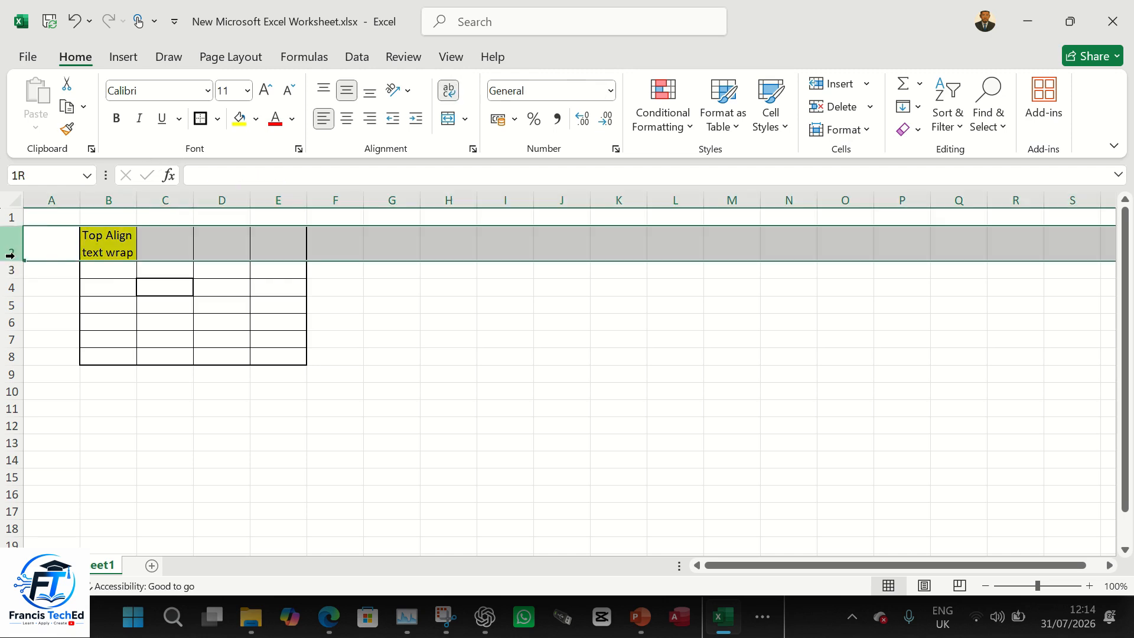
left_click(112, 274)
left_click_drag(14, 260, 12, 281)
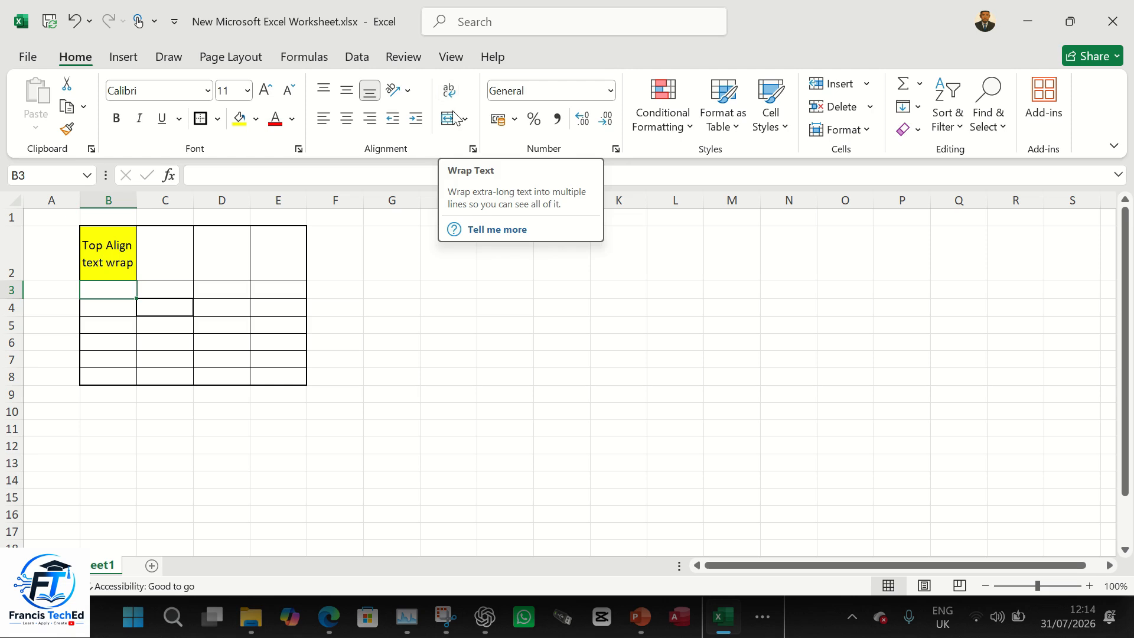
left_click(212, 308)
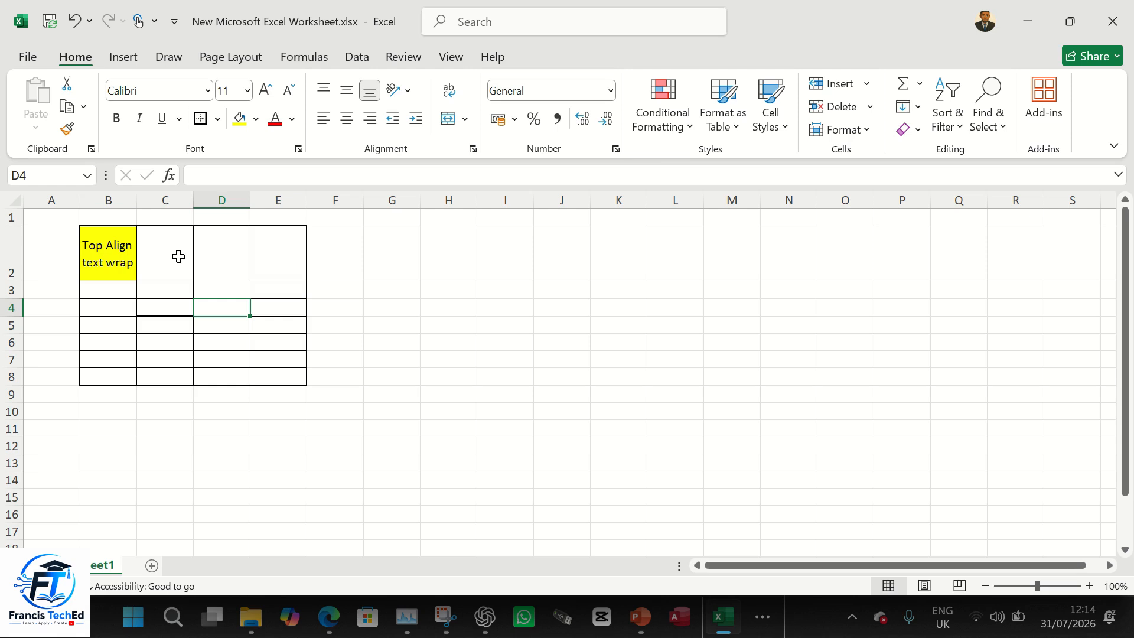
Merge and center the cells C2:E2 into a single cell.
left_click_drag(179, 256, 285, 253)
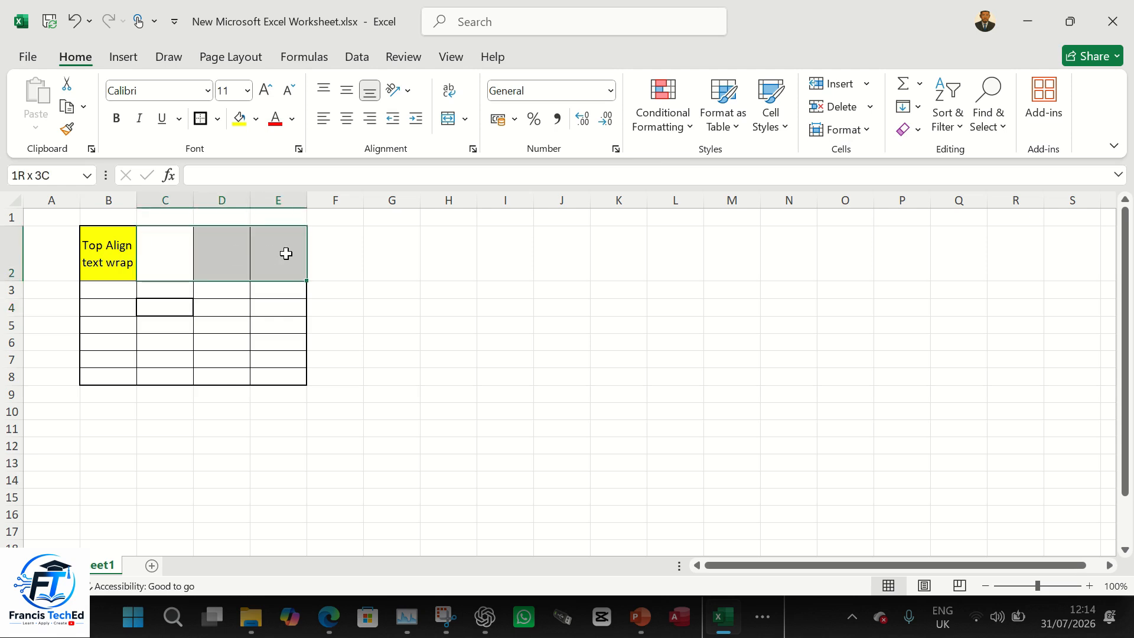
left_click(219, 341)
left_click_drag(163, 258, 268, 258)
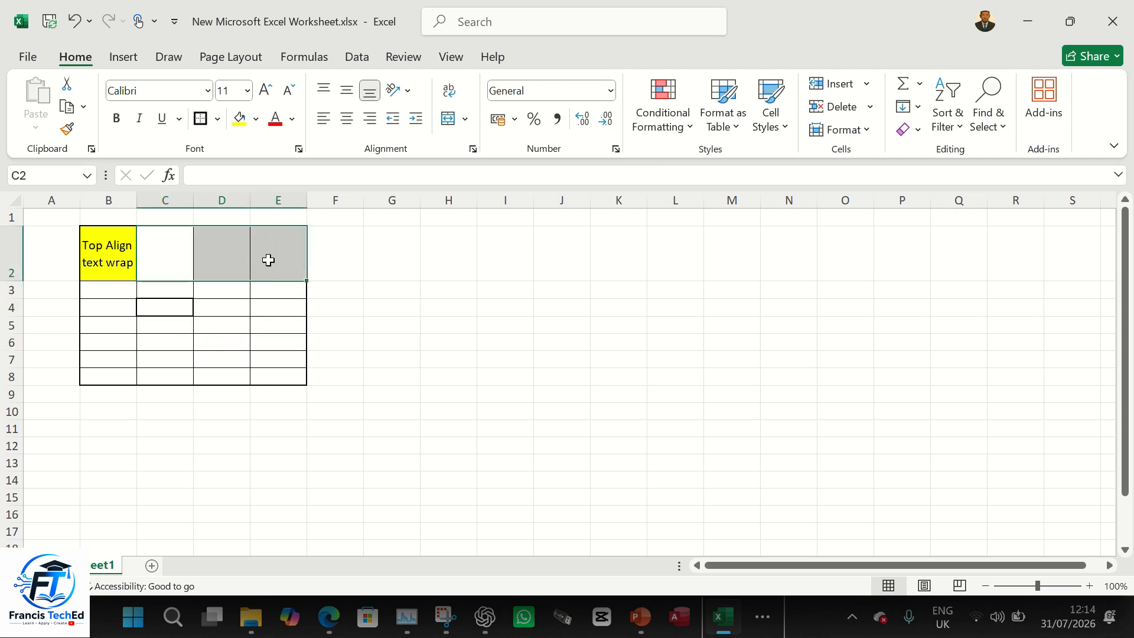
left_click(449, 120)
Enter a trial string of "h" characters in the merged cell C2:E2 and delete it again.
double_click(189, 240)
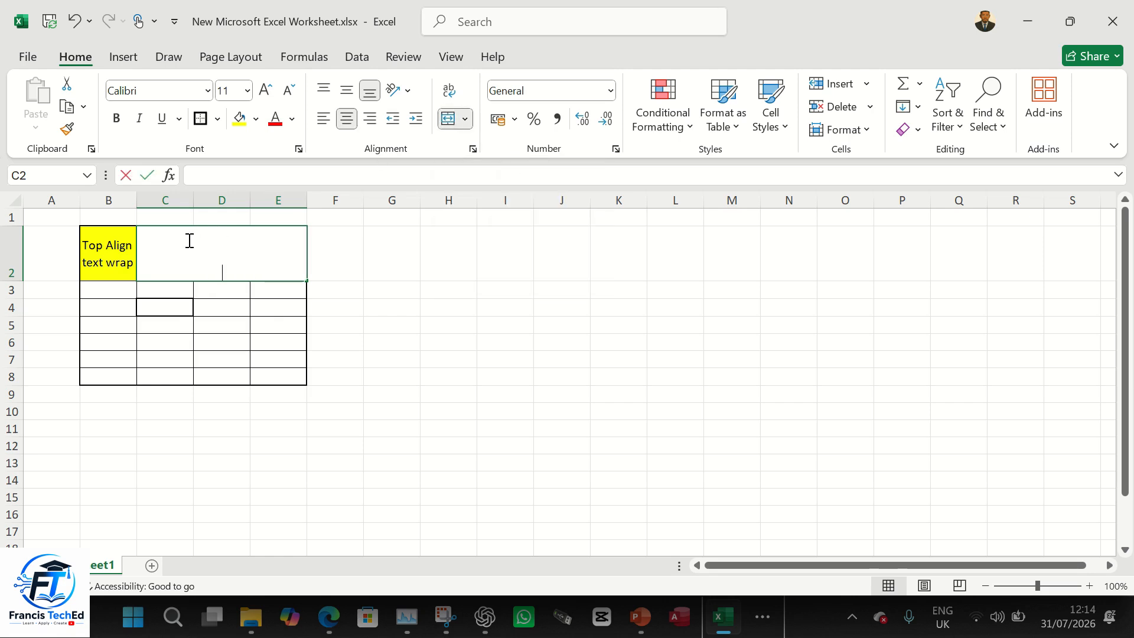
type("hhhhhh")
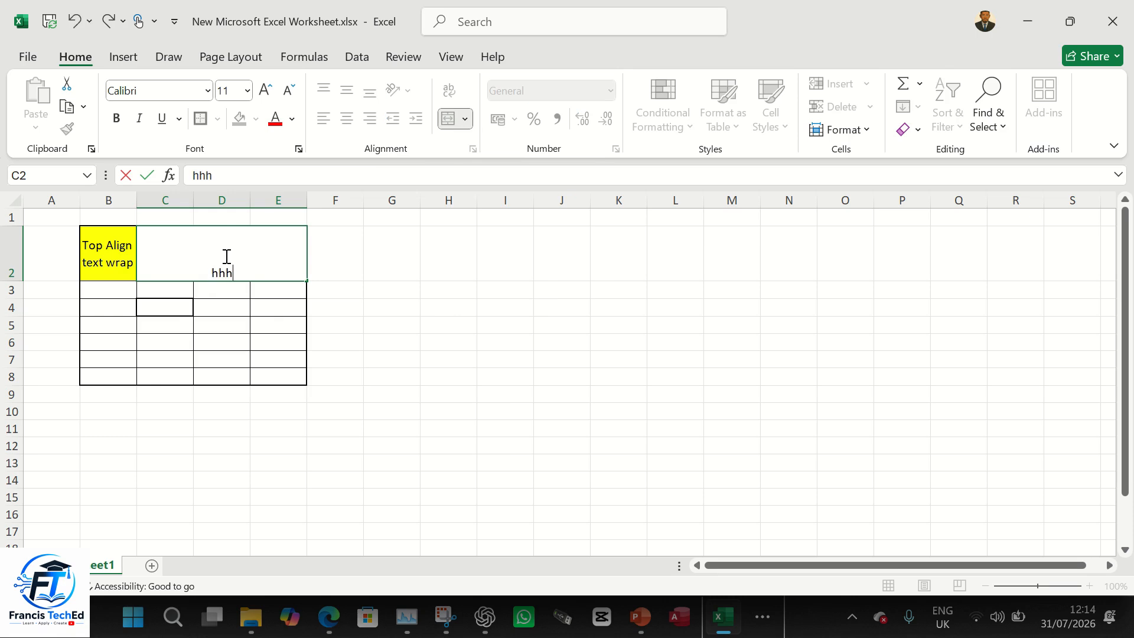
key("BackSpace")
key("BackSpace")
key("BackSpace")
key("BackSpace")
key("BackSpace")
key("BackSpace")
left_click(486, 256)
left_click(254, 251)
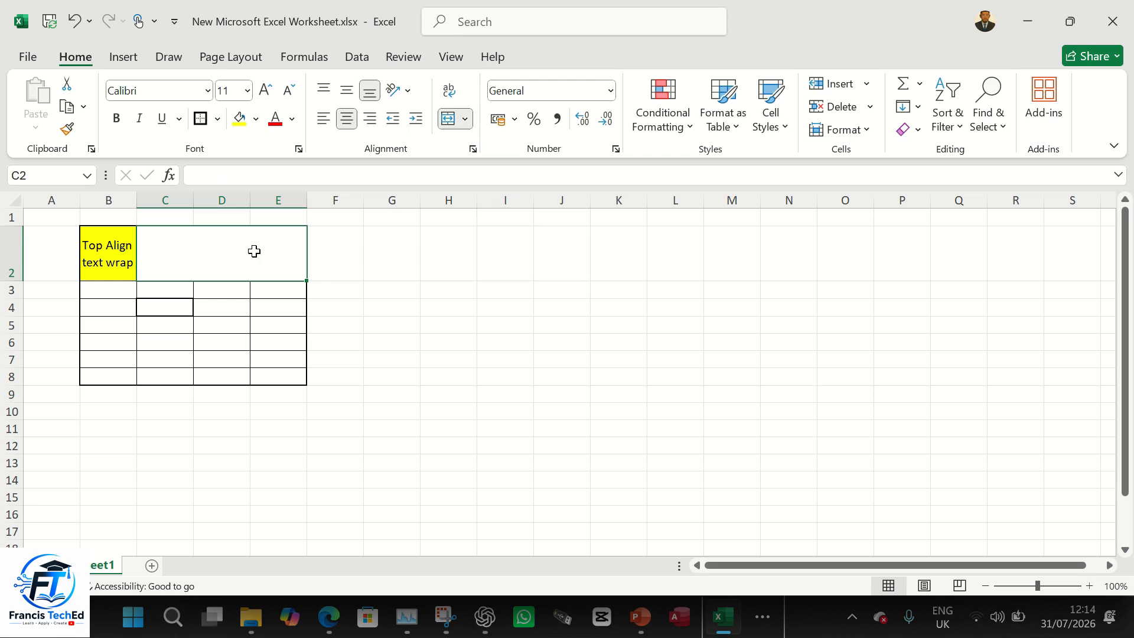
left_click(465, 273)
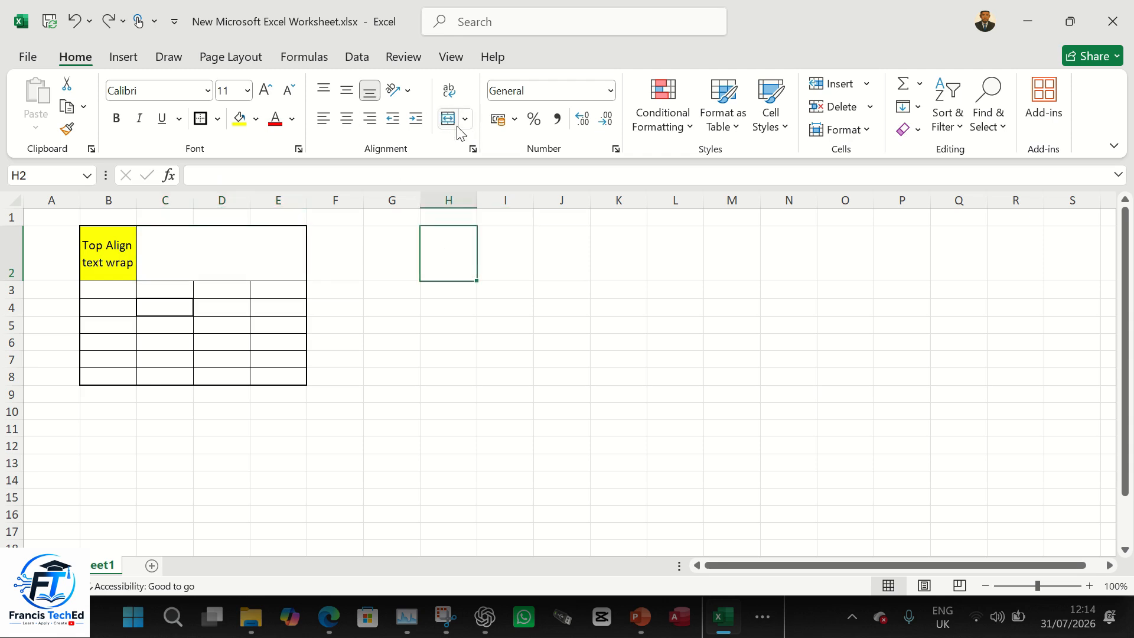
left_click(215, 238)
left_click(490, 313)
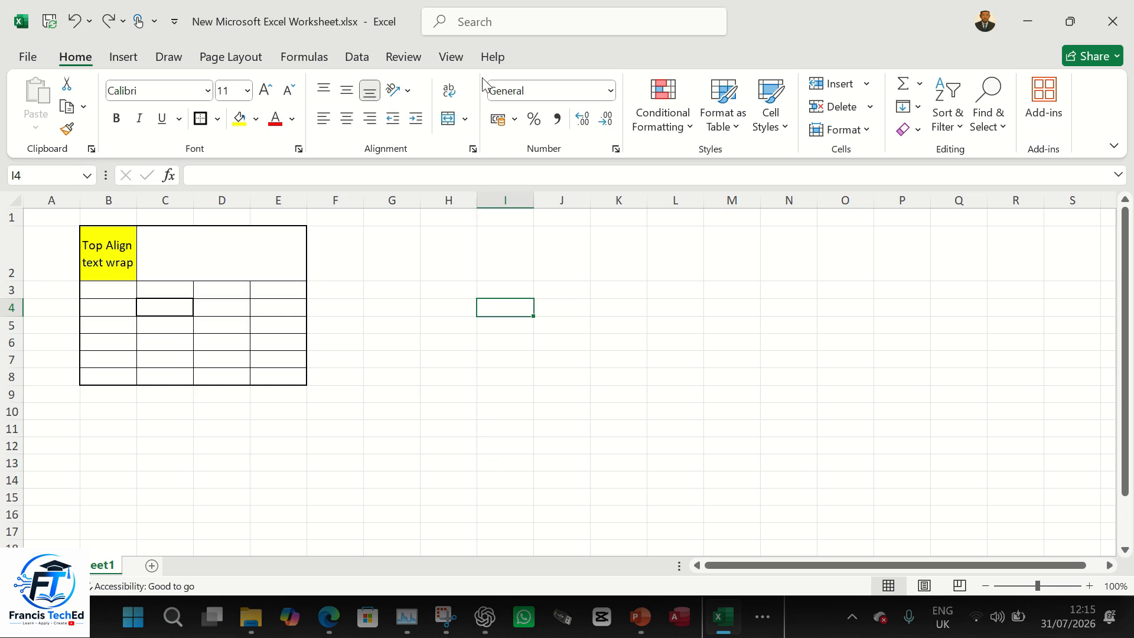
Enter the value 4500 in cell B4.
left_click(610, 90)
left_click(610, 91)
left_click(98, 312)
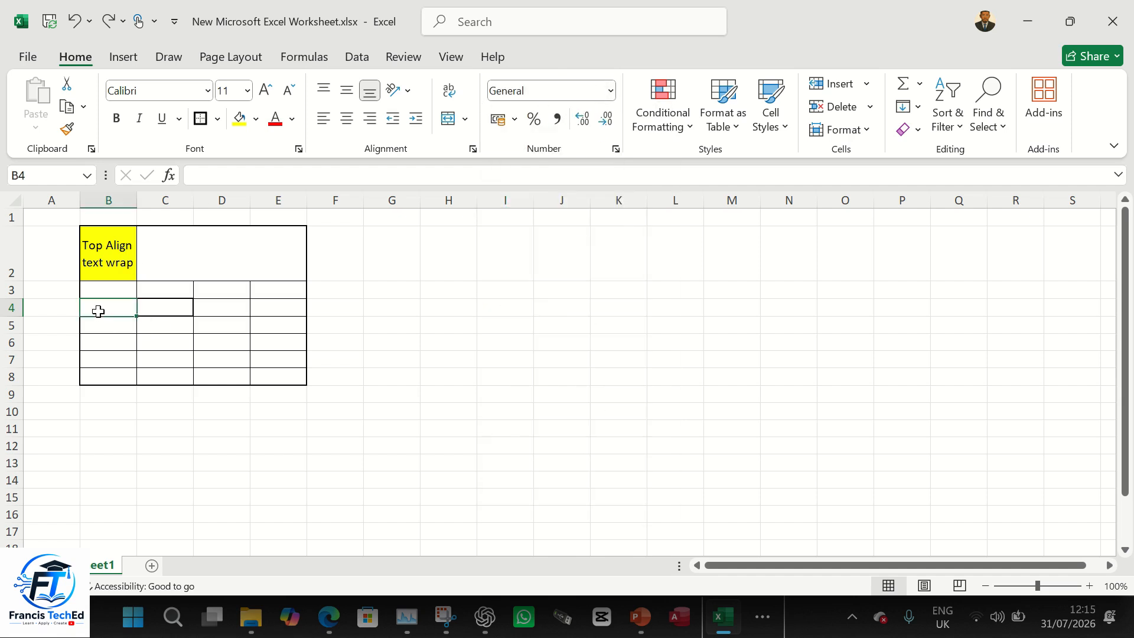
type("h")
key("BackSpace")
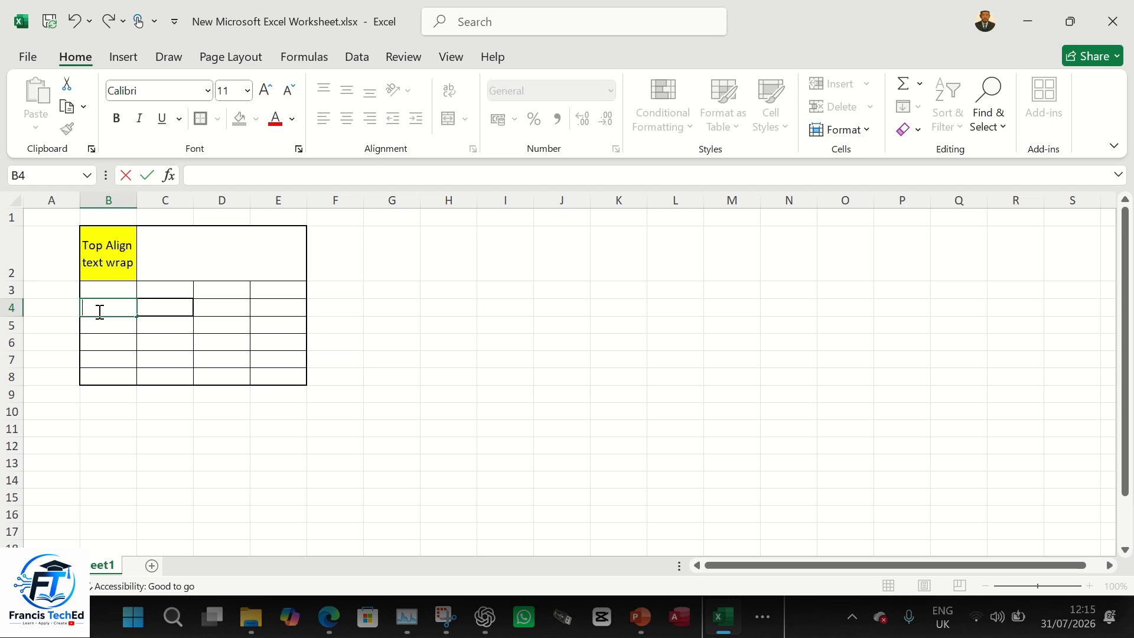
type("45")
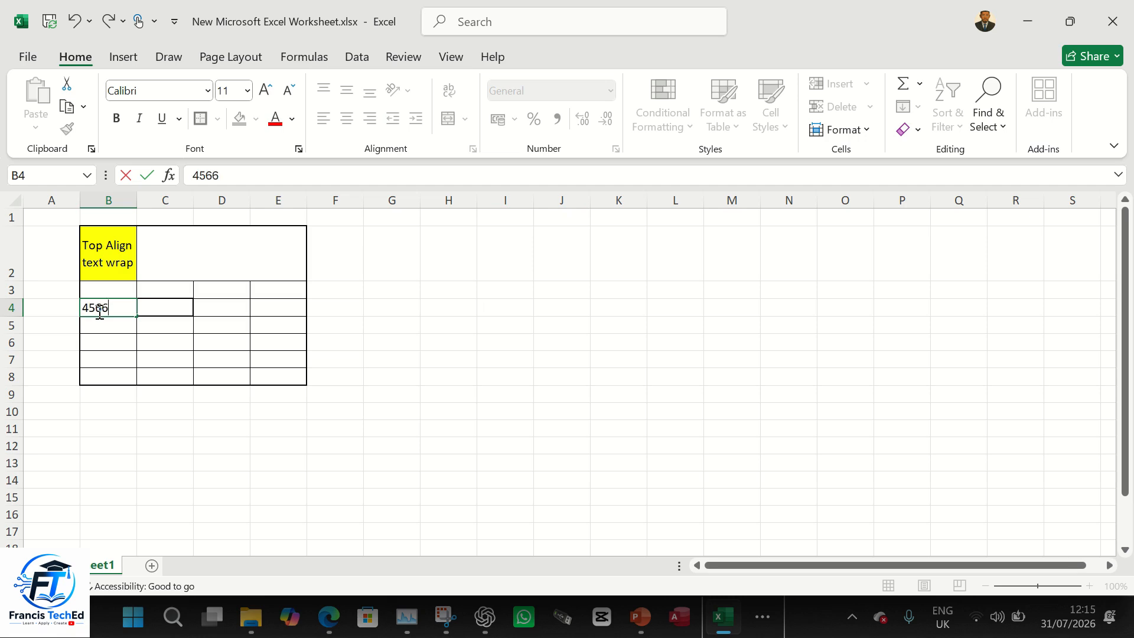
type("00")
left_click(273, 396)
Apply the Number format to cell B4 and change it to Currency.
left_click(111, 304)
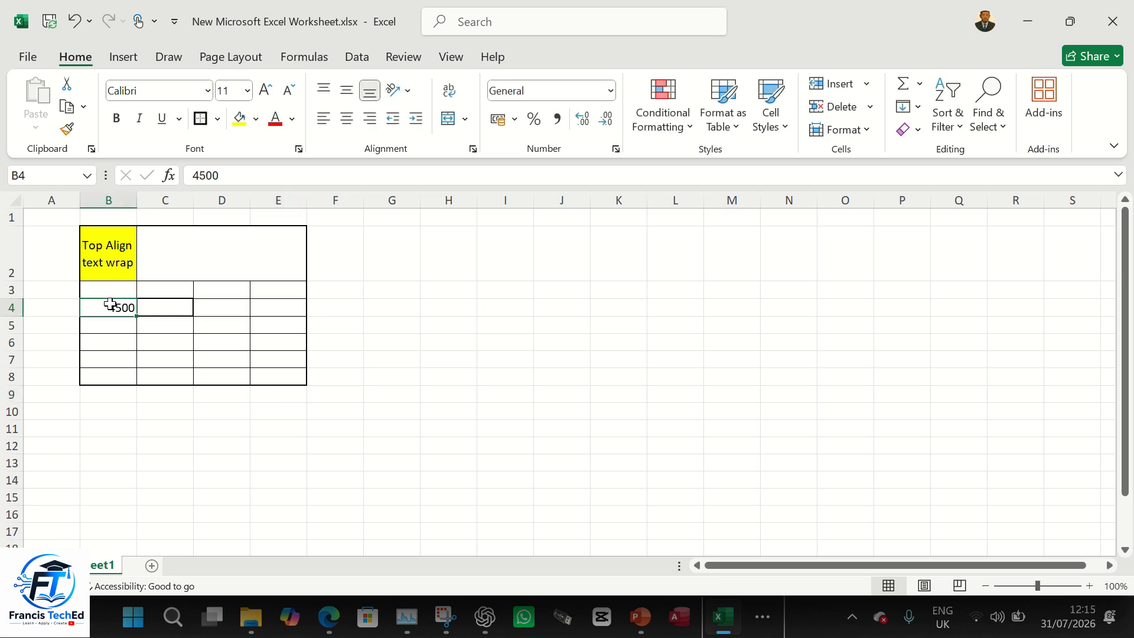
left_click(611, 92)
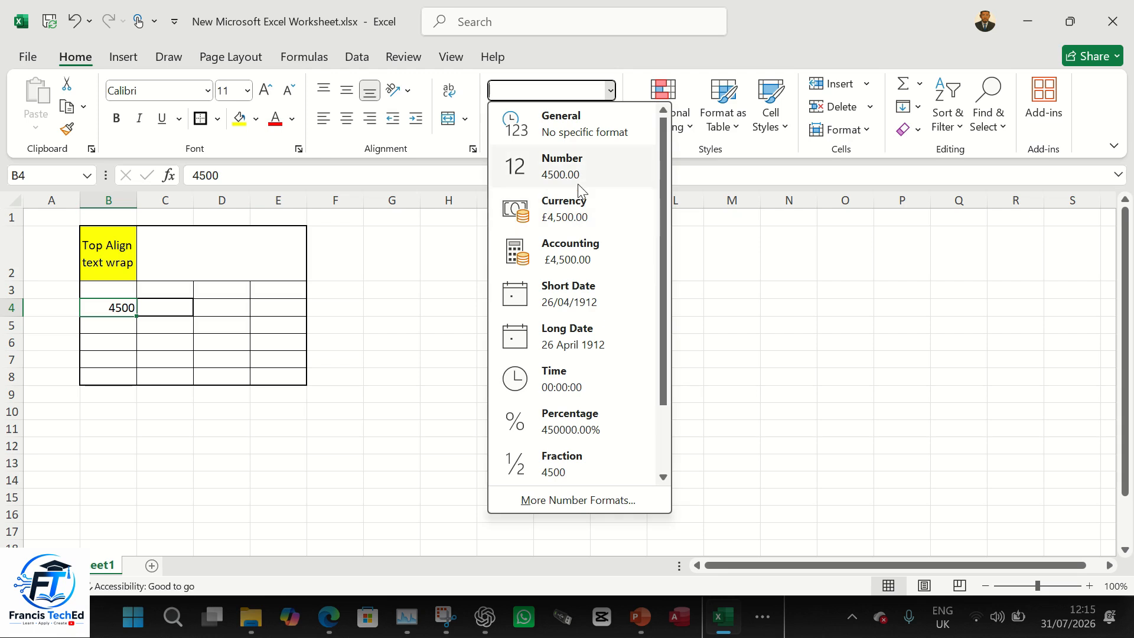
left_click(582, 171)
left_click(611, 93)
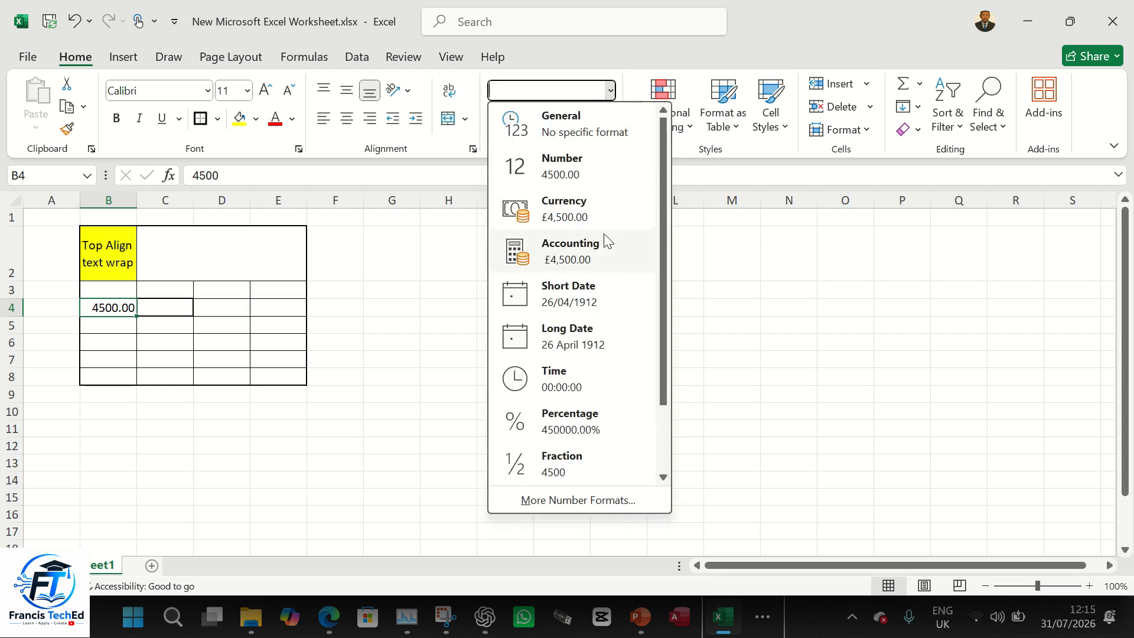
left_click(600, 218)
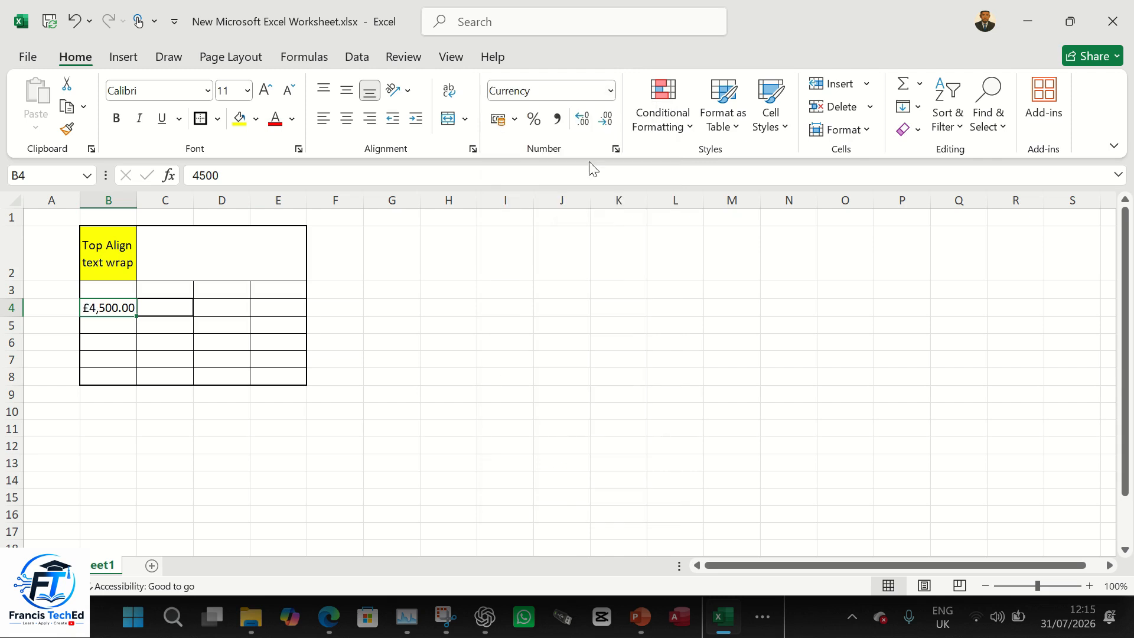
left_click(610, 92)
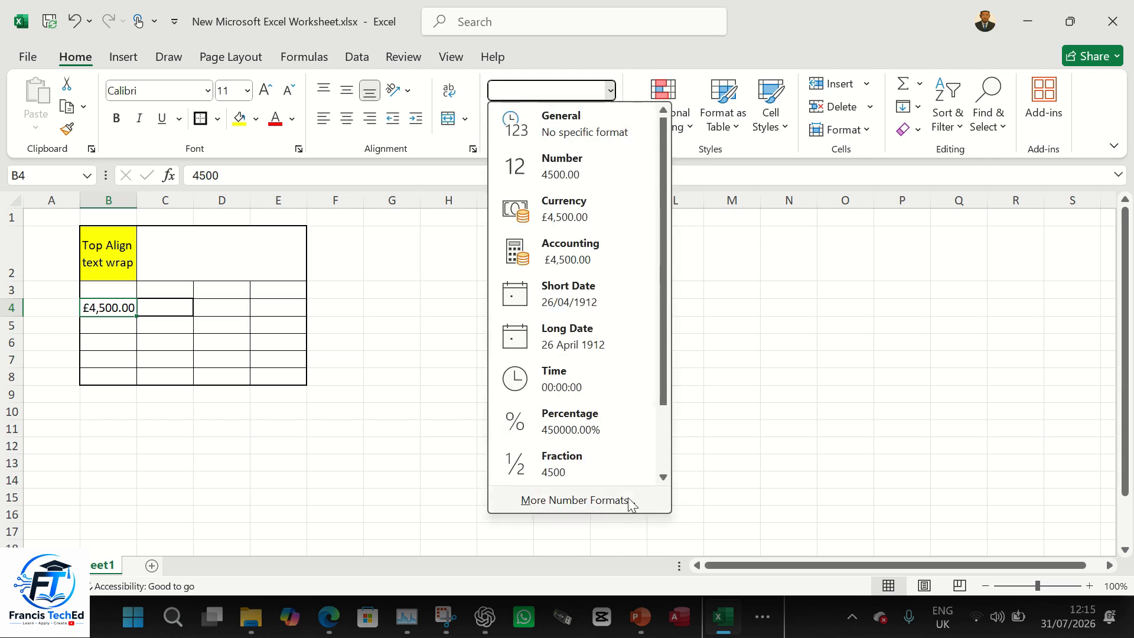
left_click(364, 286)
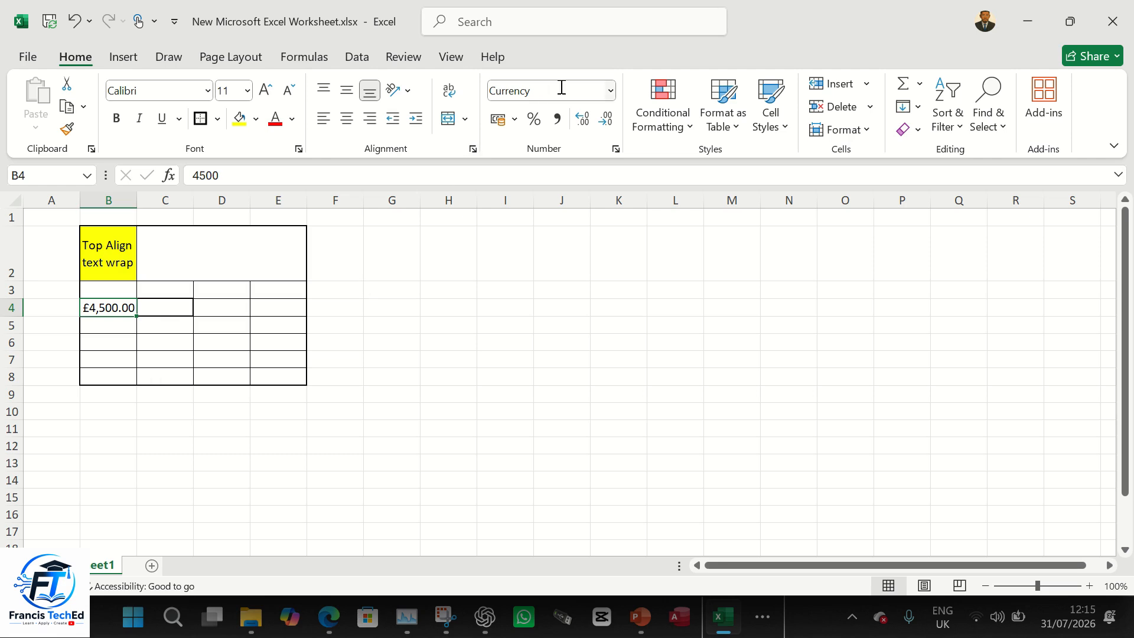
Apply the $ English (United States) accounting format to cell B4.
left_click(516, 123)
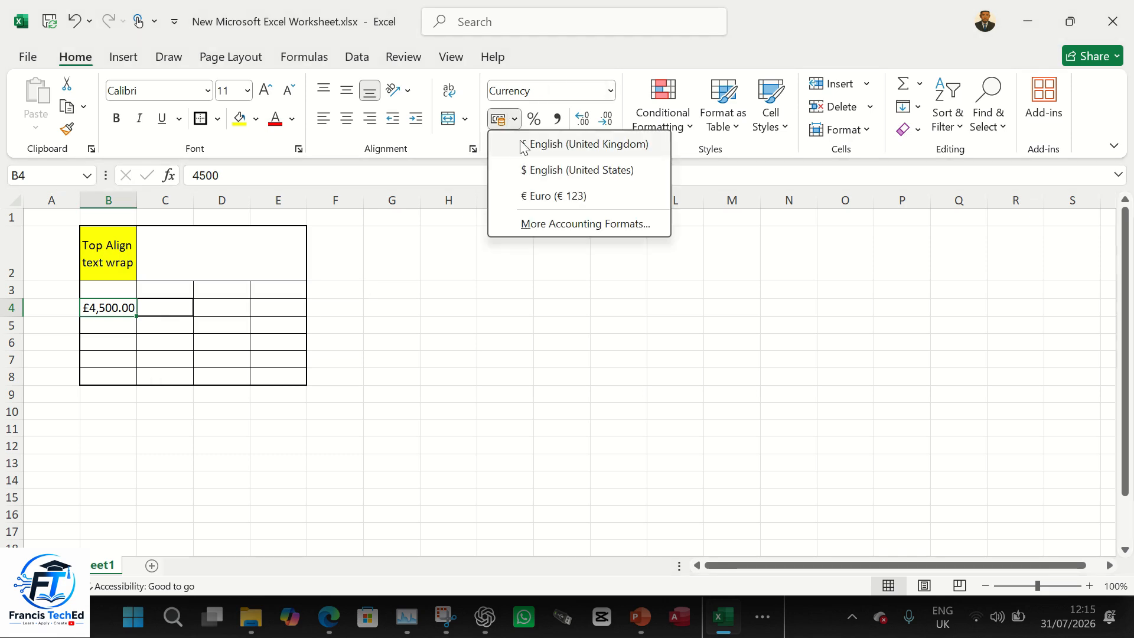
left_click(548, 170)
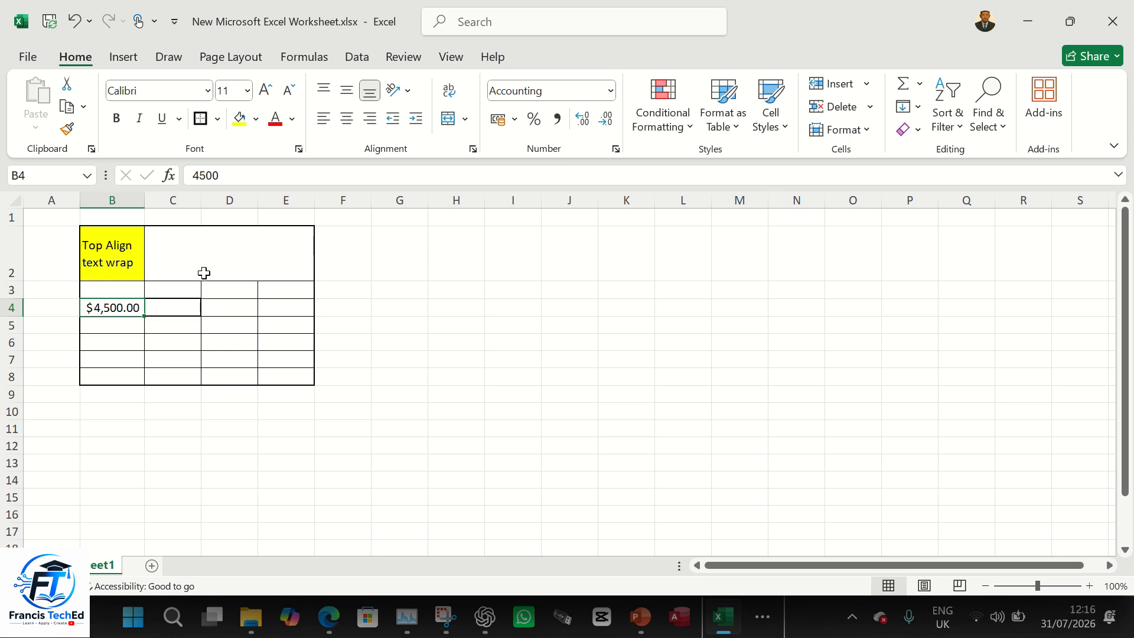
left_click(197, 328)
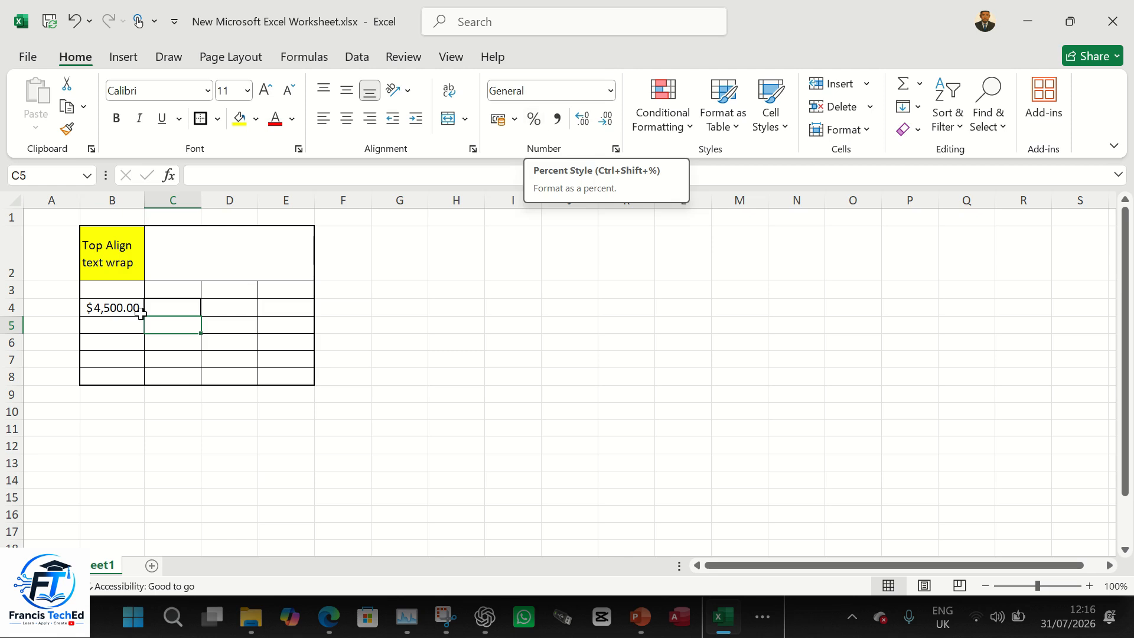
Apply Percent Style to cell B4 and replace it with Comma Style.
left_click(117, 312)
left_click(534, 120)
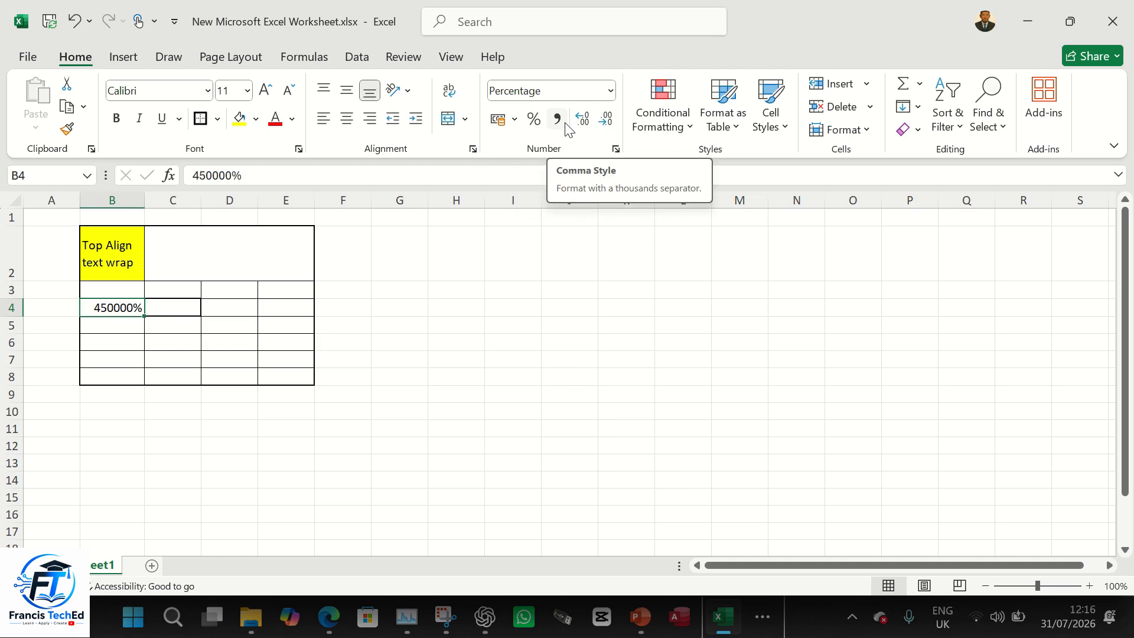
left_click(557, 120)
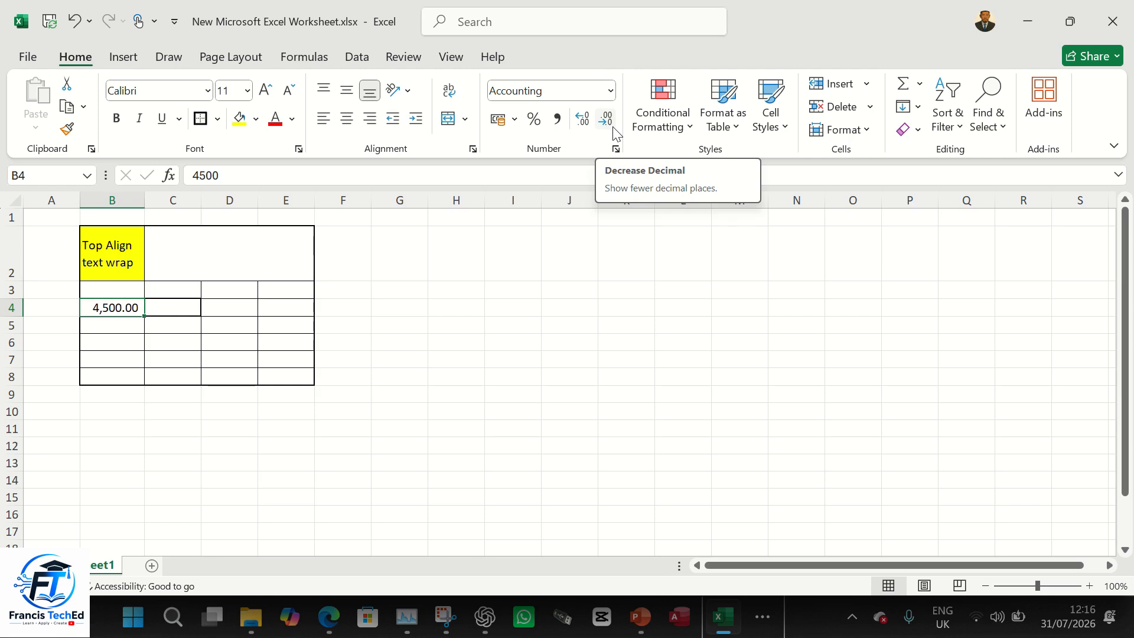
Examine the Conditional Formatting rule categories, including Color Scales, without applying any of them.
left_click(676, 119)
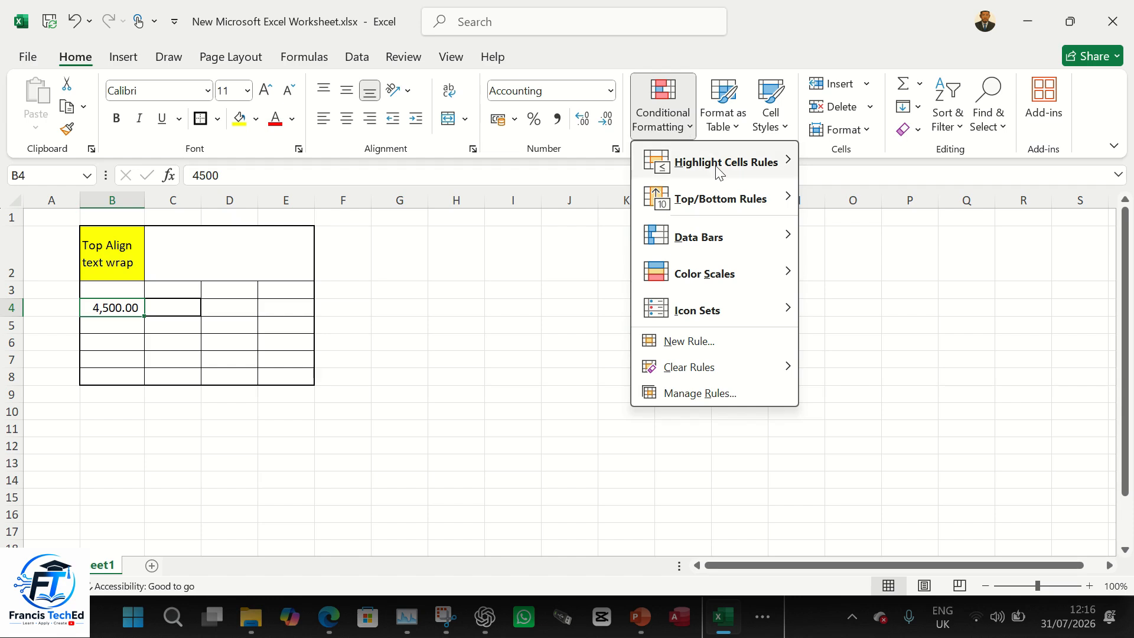
mouse_move(720, 175)
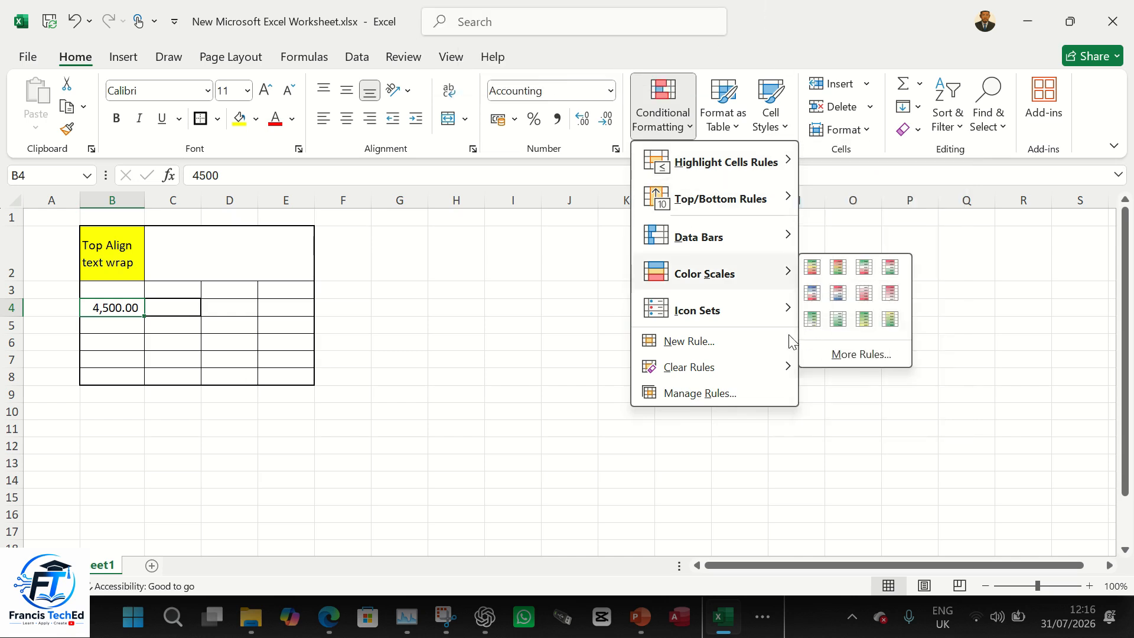
left_click(516, 342)
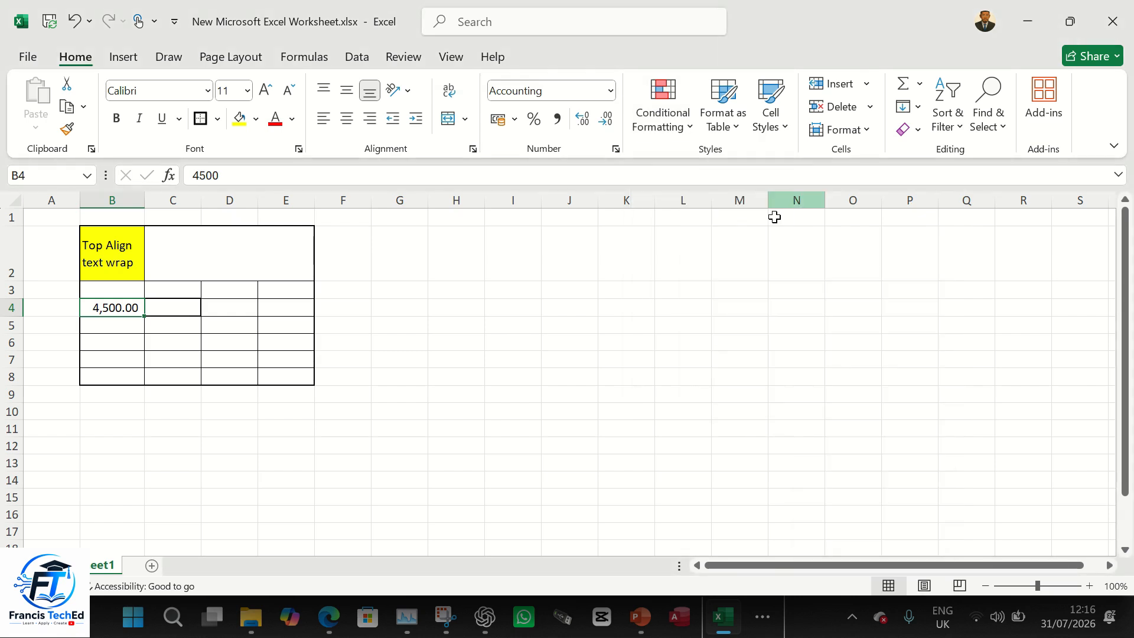
Format the range I3:O9 as a table in the light style with a black header row, leaving "My table has headers" unticked.
left_click(736, 126)
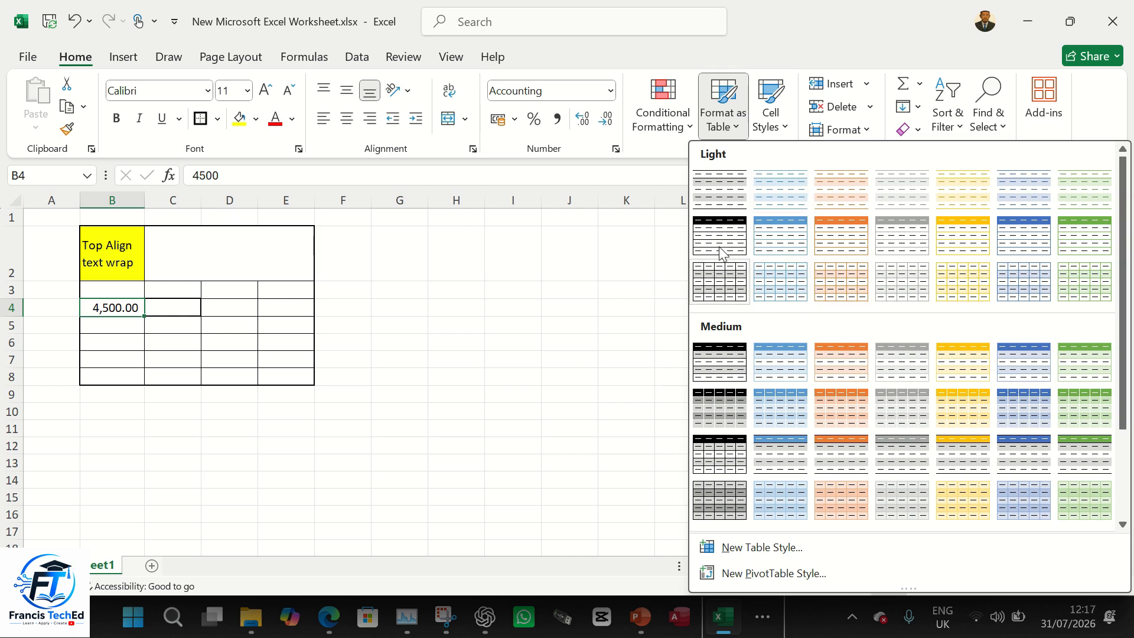
left_click(466, 297)
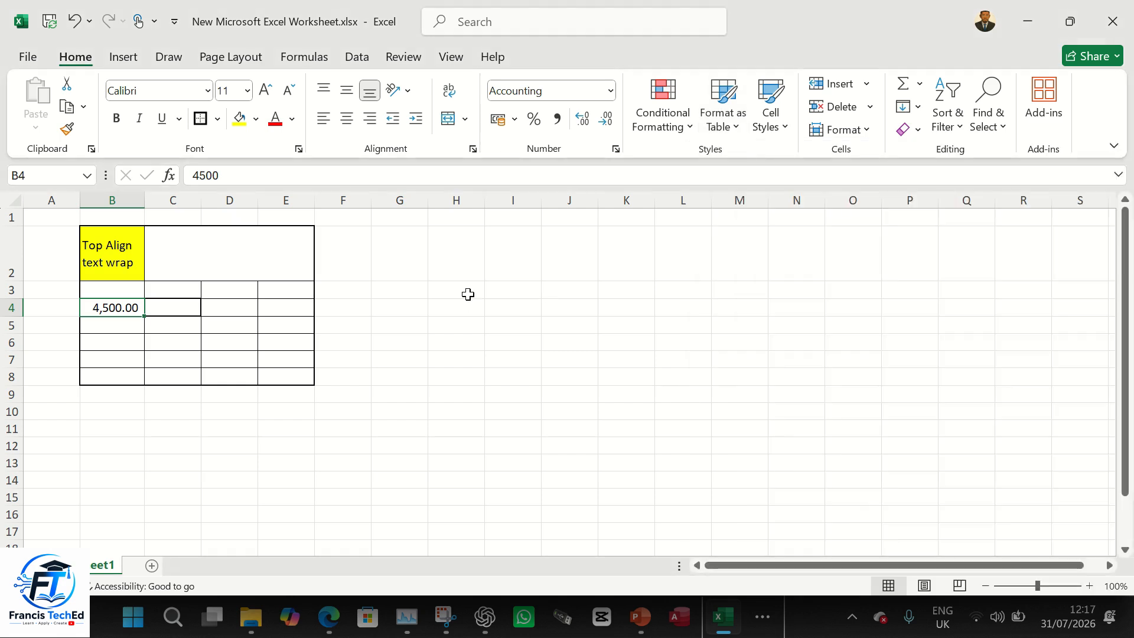
left_click_drag(540, 285, 841, 391)
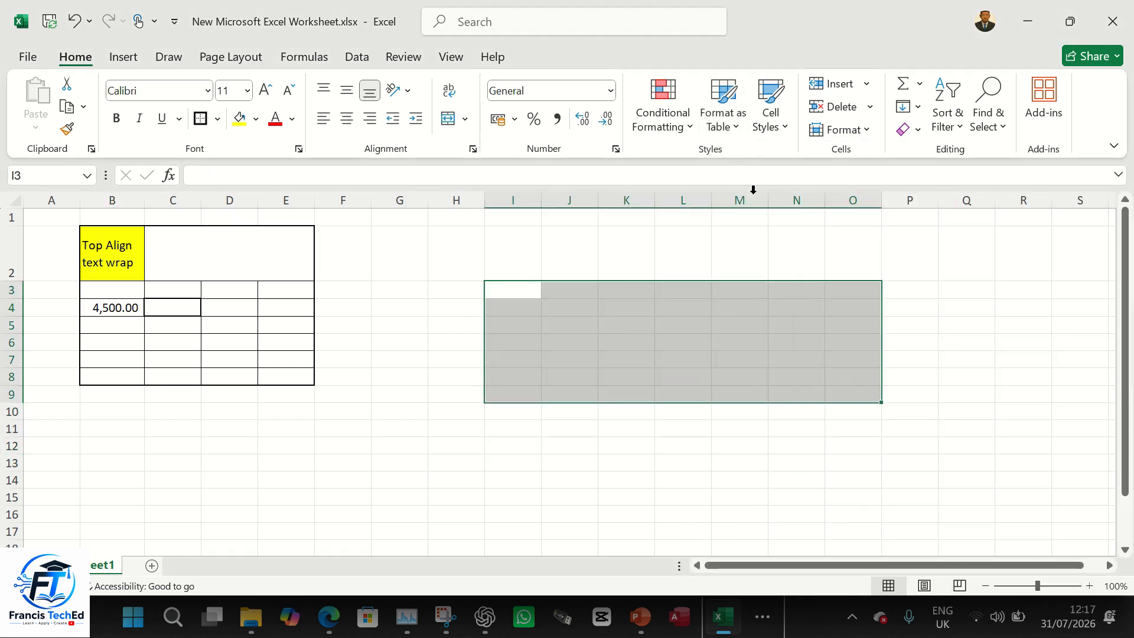
left_click(722, 112)
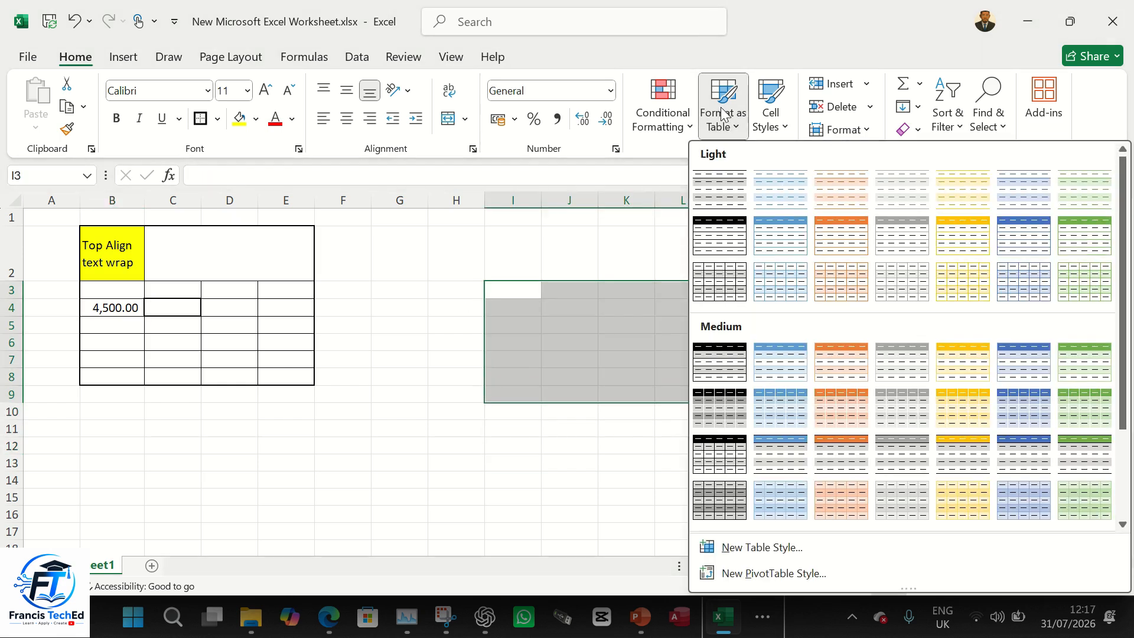
left_click(733, 246)
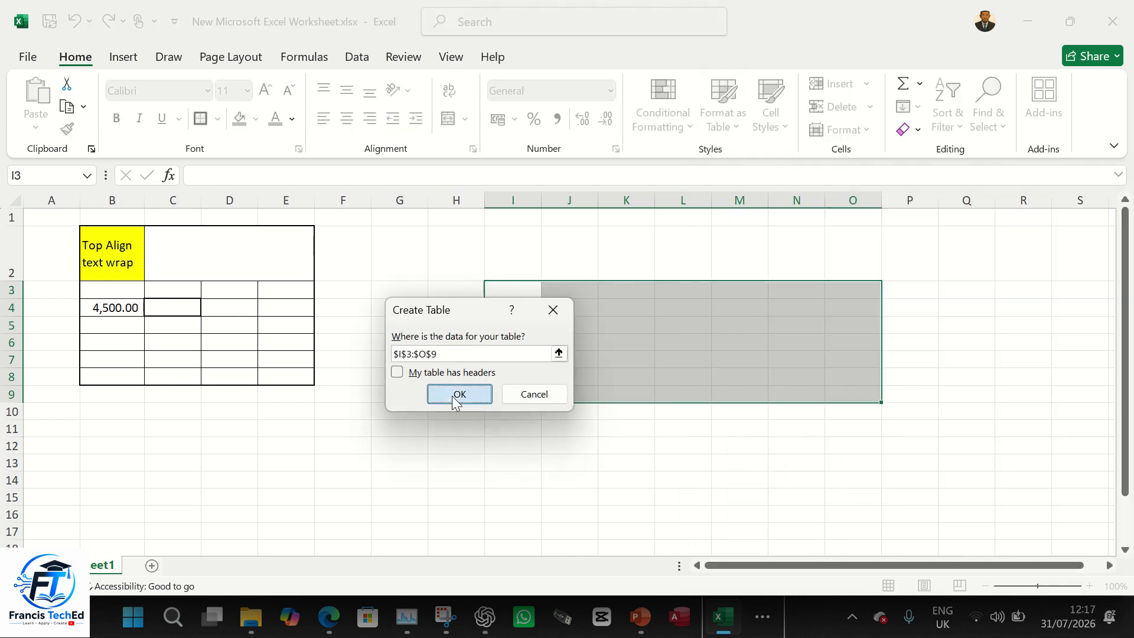
left_click(454, 394)
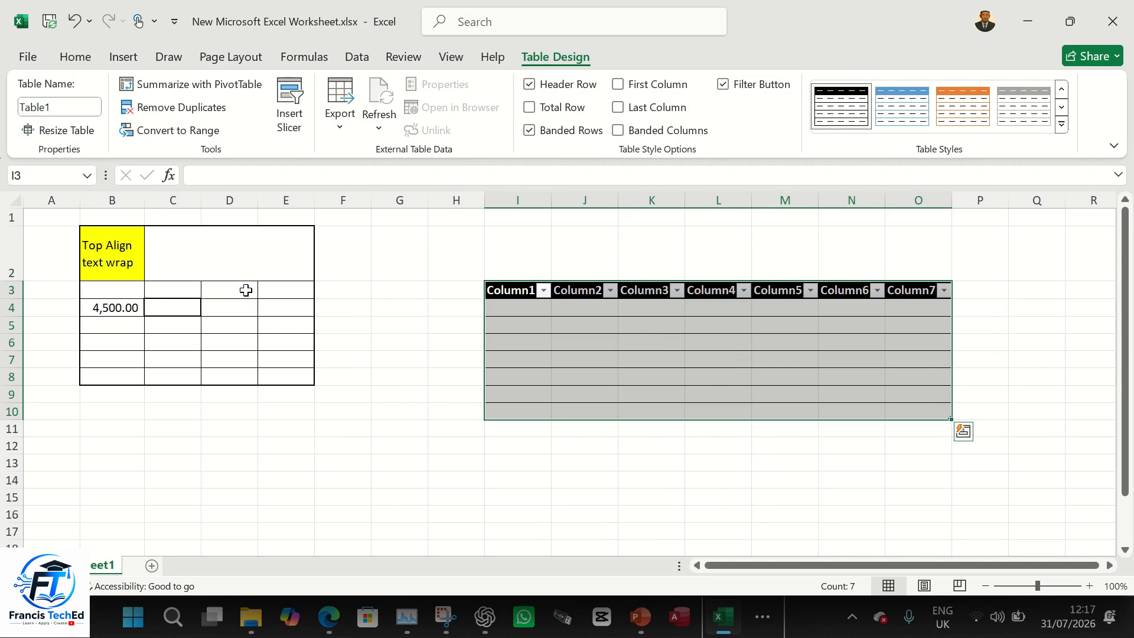
Examine the gallery of styles available for the new table and return to the Home tools without changing the style.
left_click(1062, 124)
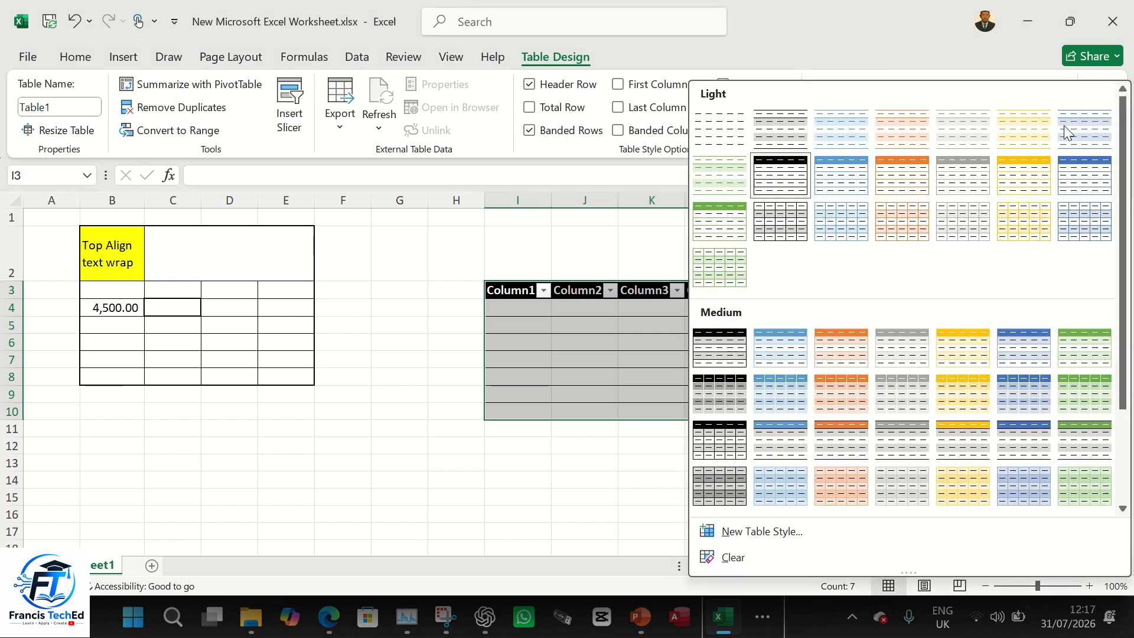
left_click(390, 277)
left_click(73, 58)
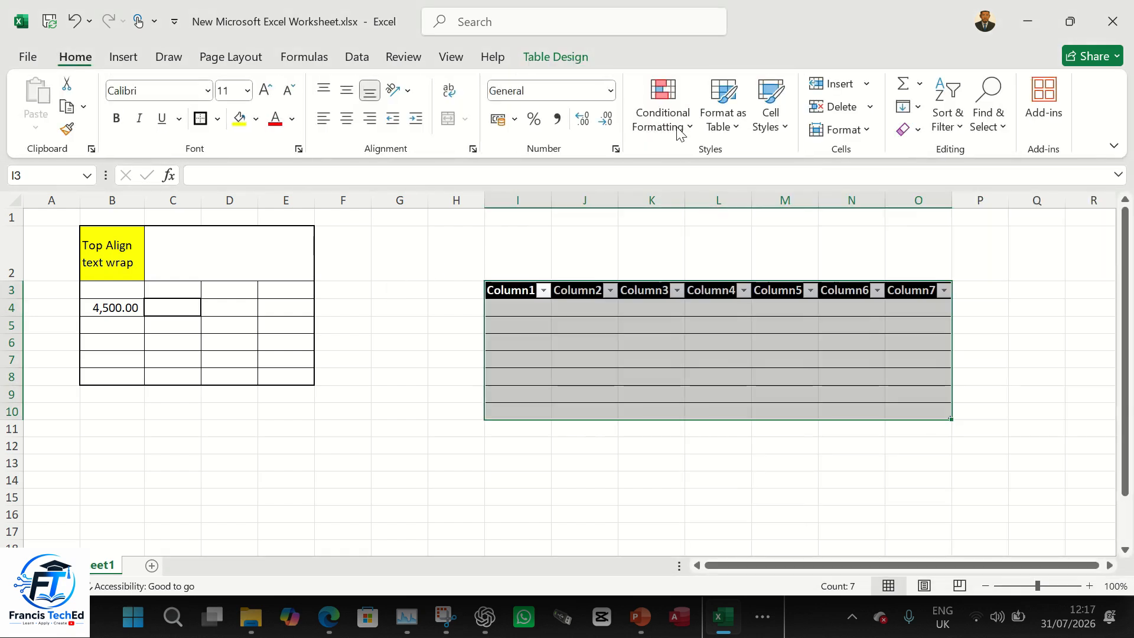
Examine the cell Format options, the AutoSum functions and the Fill options without applying any of them.
left_click(866, 129)
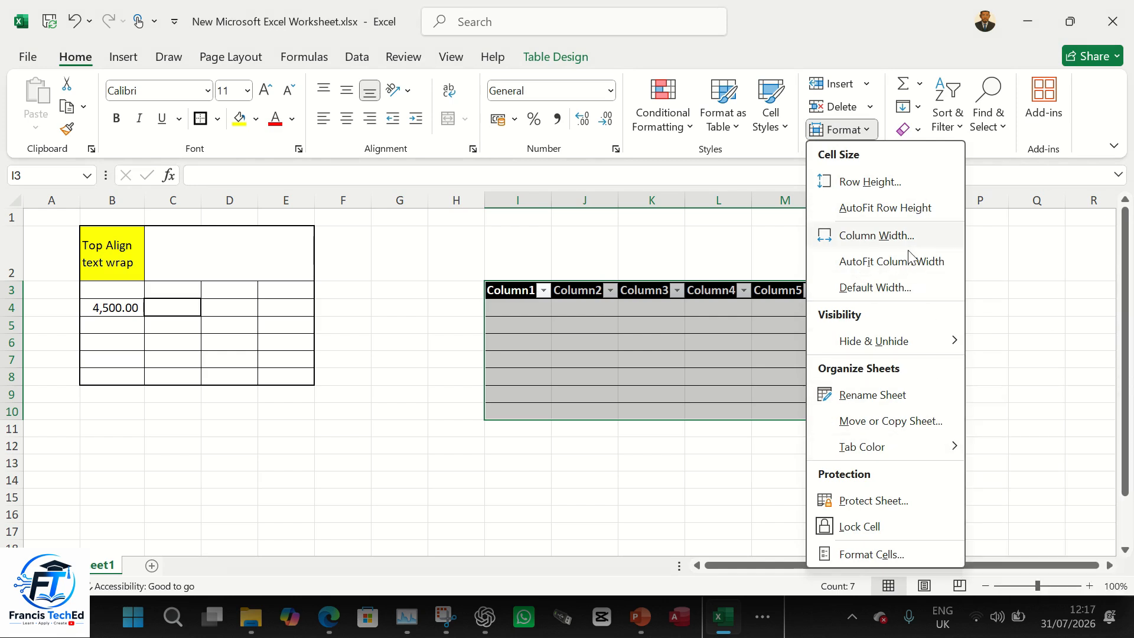
mouse_move(892, 347)
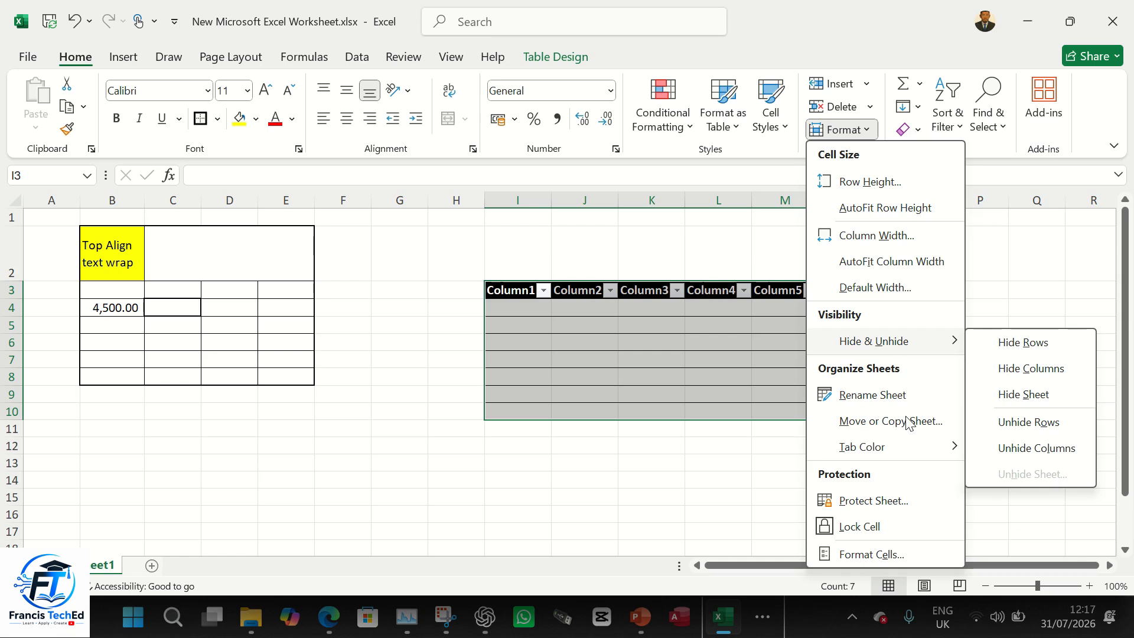
left_click(737, 241)
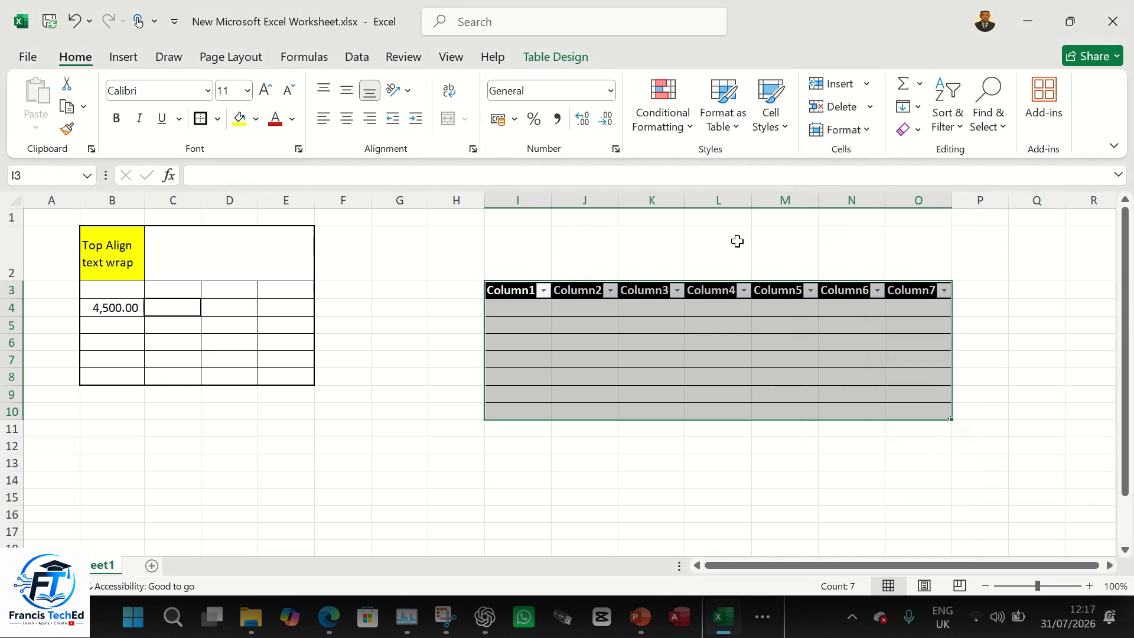
left_click(919, 88)
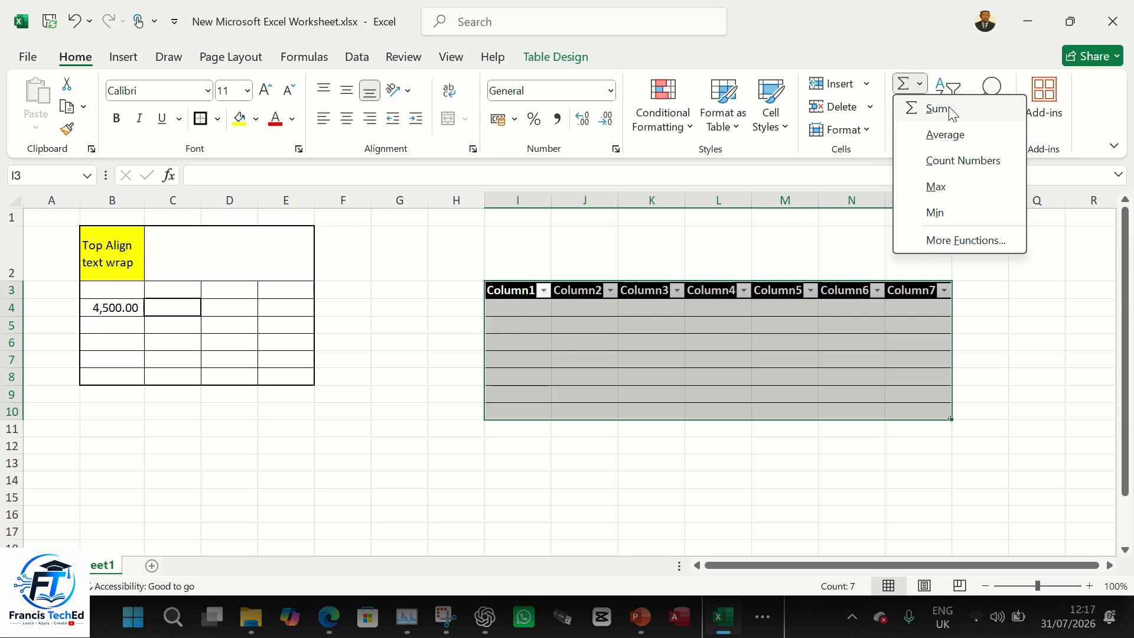
left_click(1025, 281)
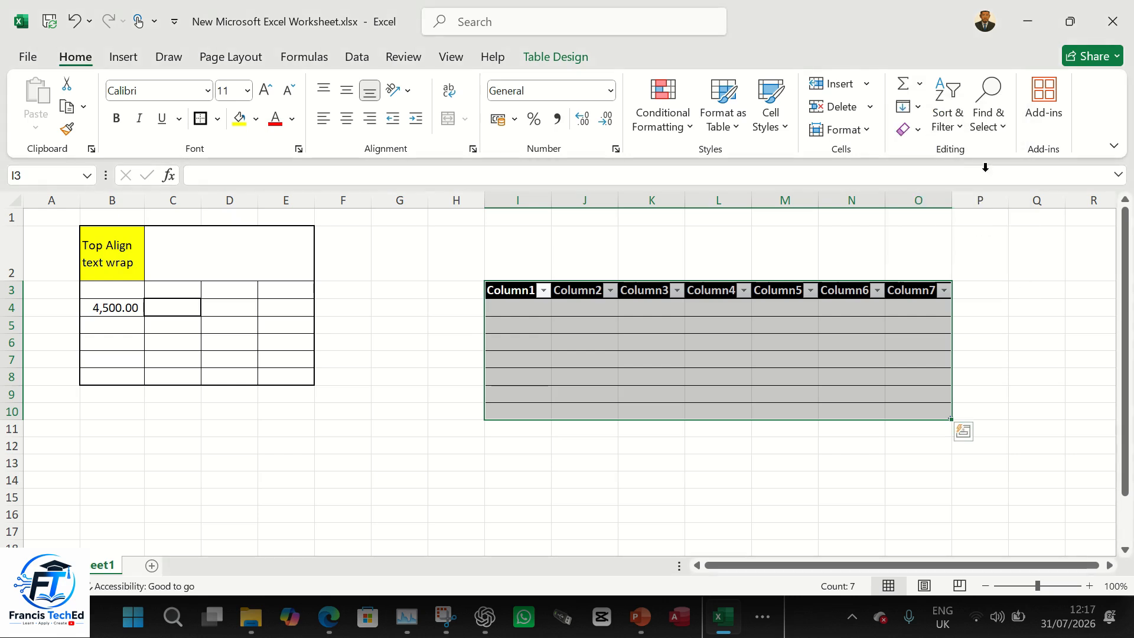
left_click(918, 108)
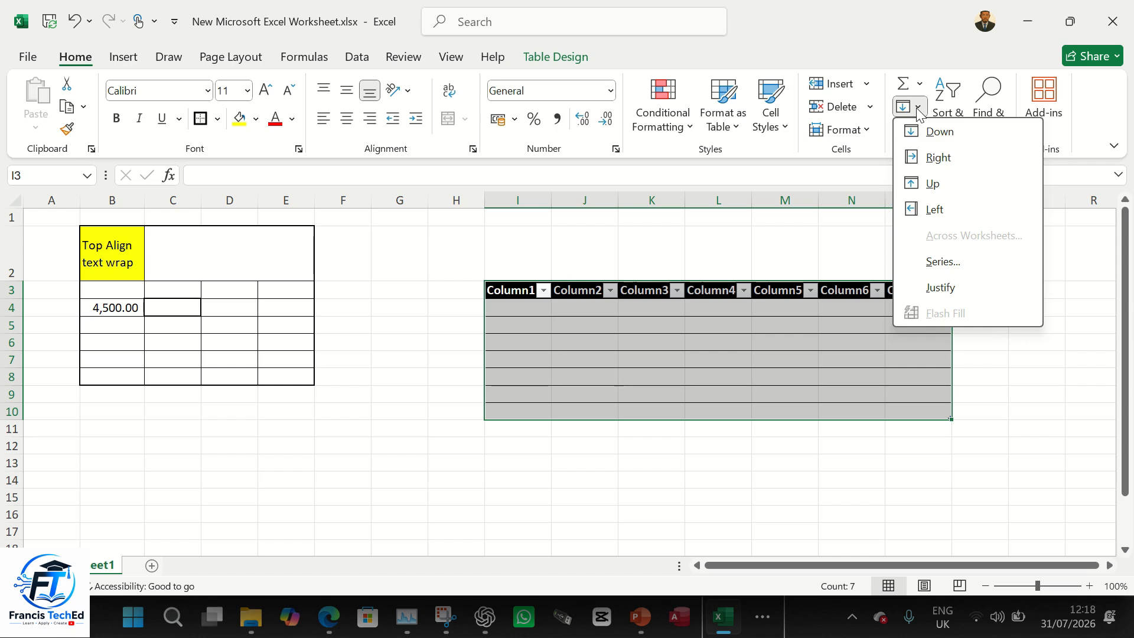
left_click(920, 45)
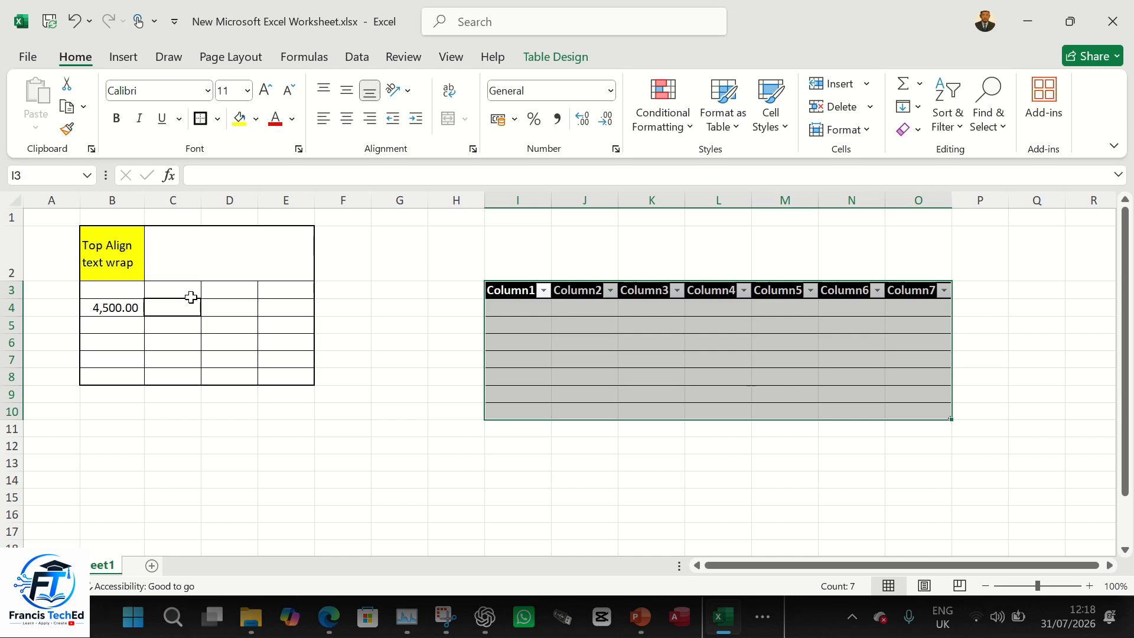
type("2500")
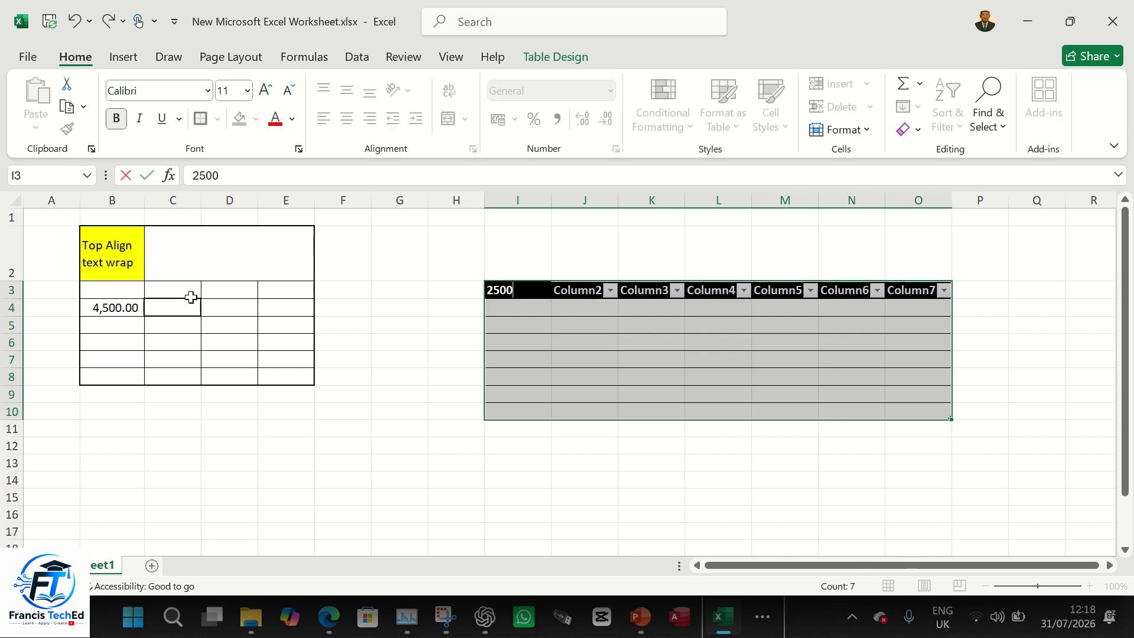
key("BackSpace")
key("BackSpace")
key("BackSpace")
key("BackSpace")
Enter 2500 in cell C4, 3000 in D4 and 4000 in E4 of the bordered table.
left_click(167, 309)
type("2500")
key("Tab")
type("3000")
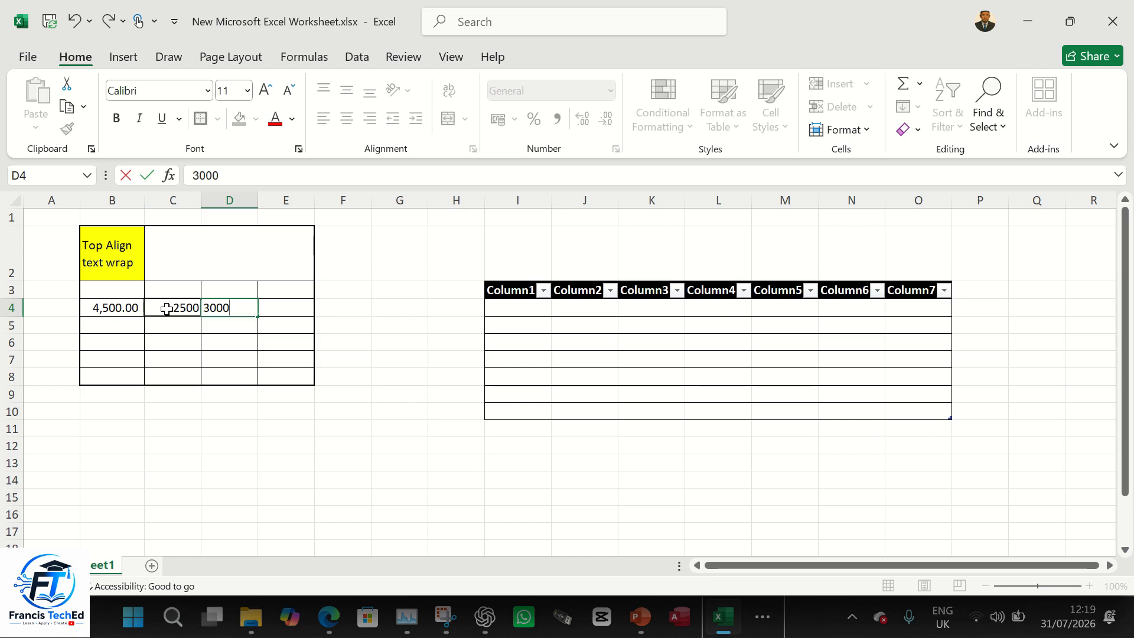
key("Tab")
type("4")
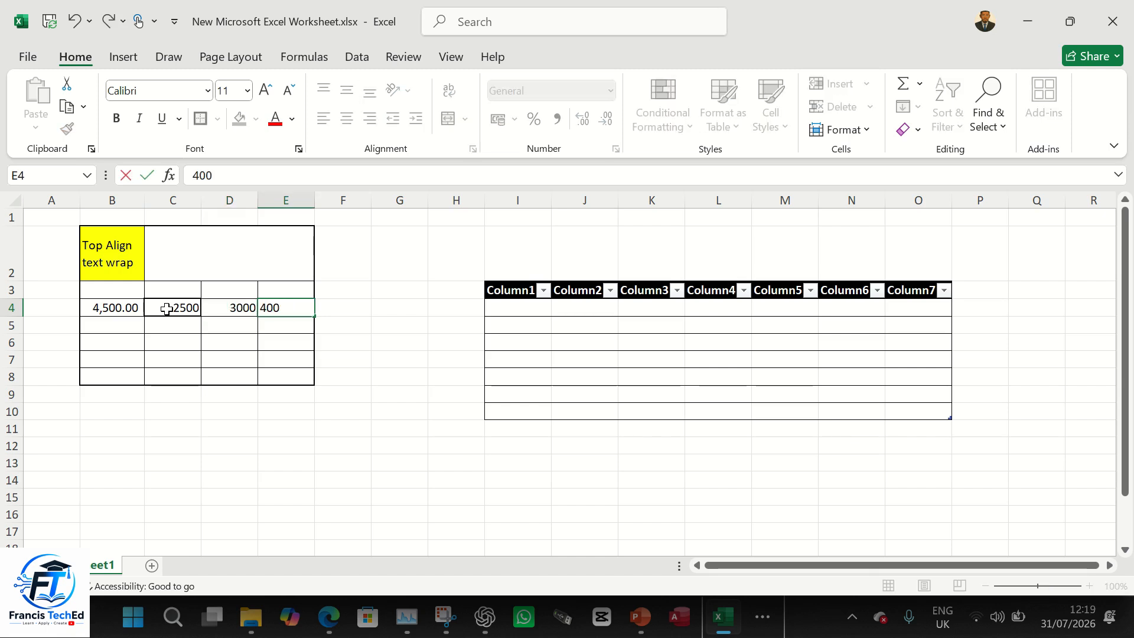
type("000")
left_click(227, 363)
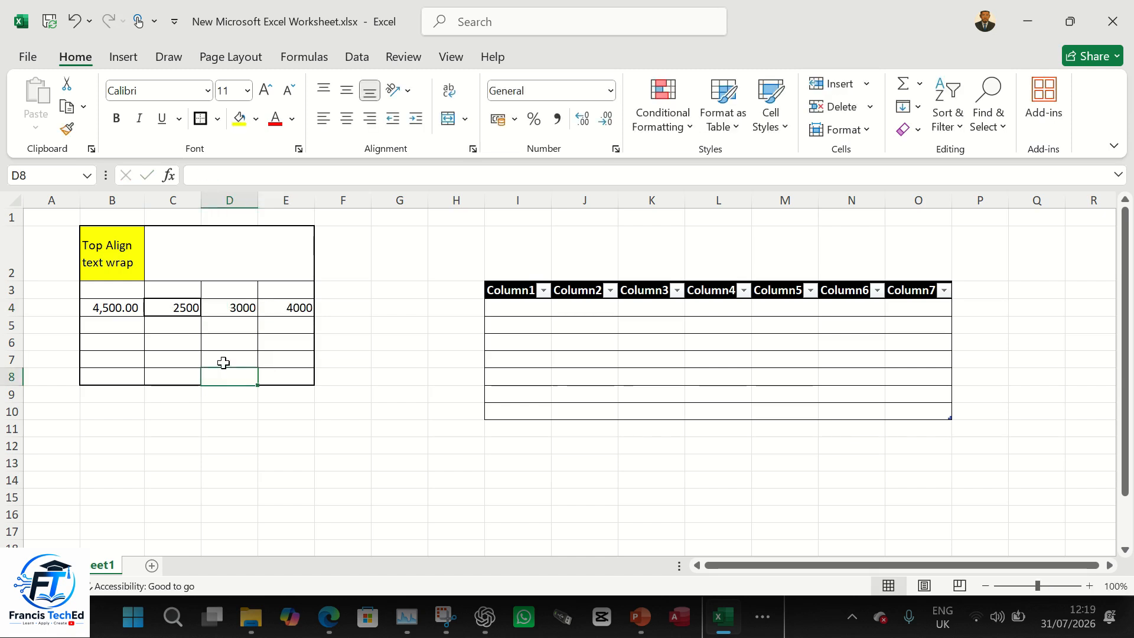
Fill each of the values in B4, C4, D4 and E4 down through row 6.
left_click(129, 308)
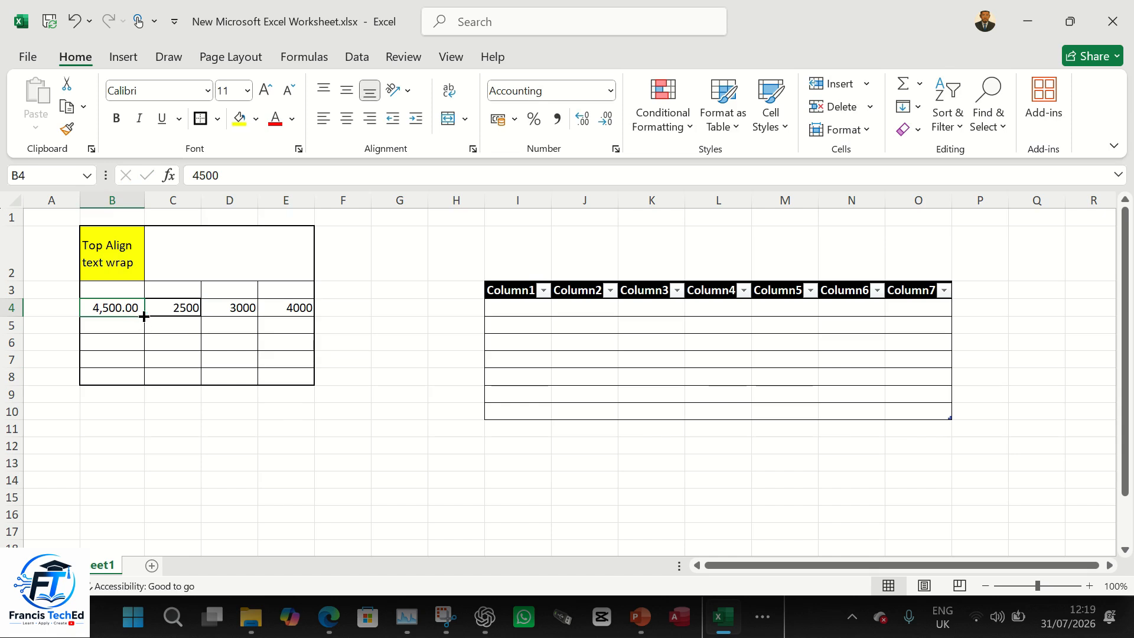
left_click_drag(144, 316, 134, 349)
left_click(185, 307)
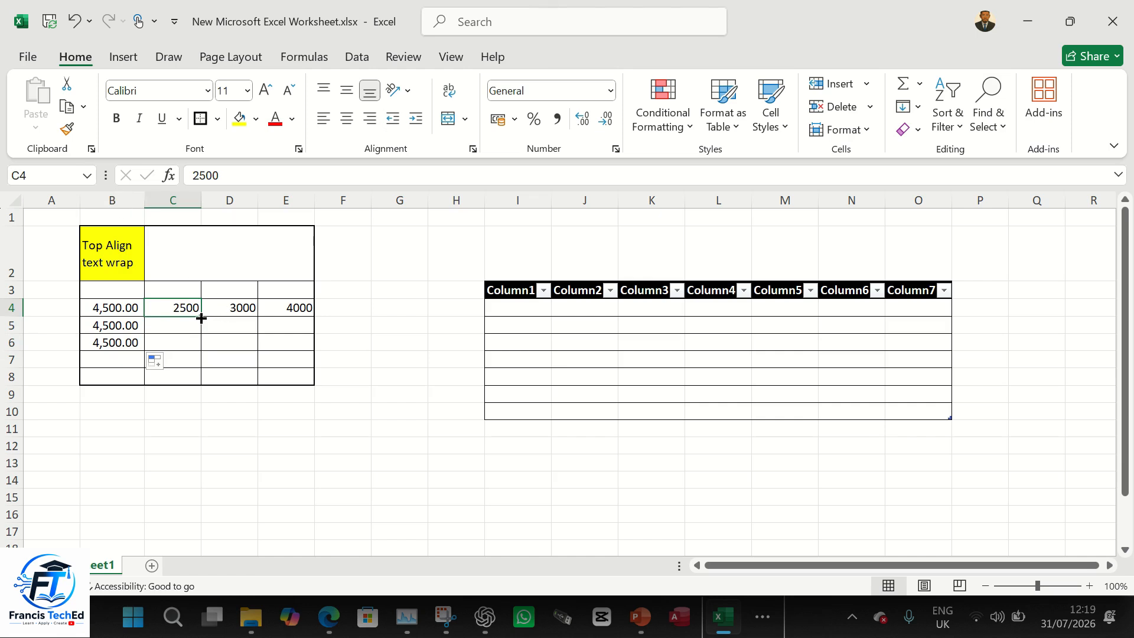
left_click_drag(201, 319, 201, 351)
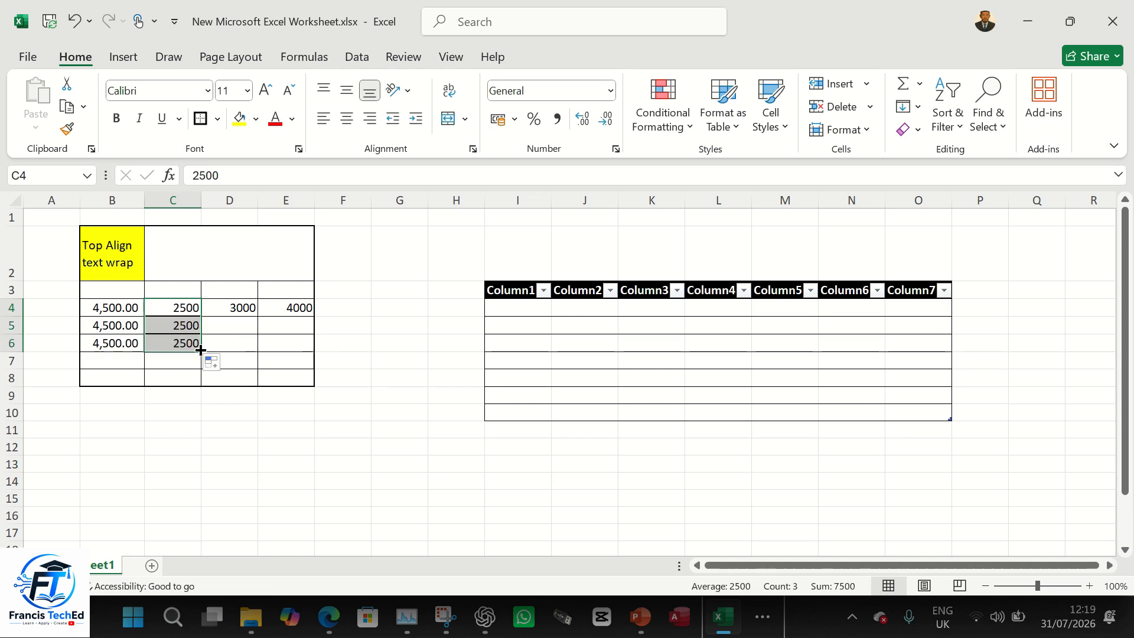
left_click(245, 308)
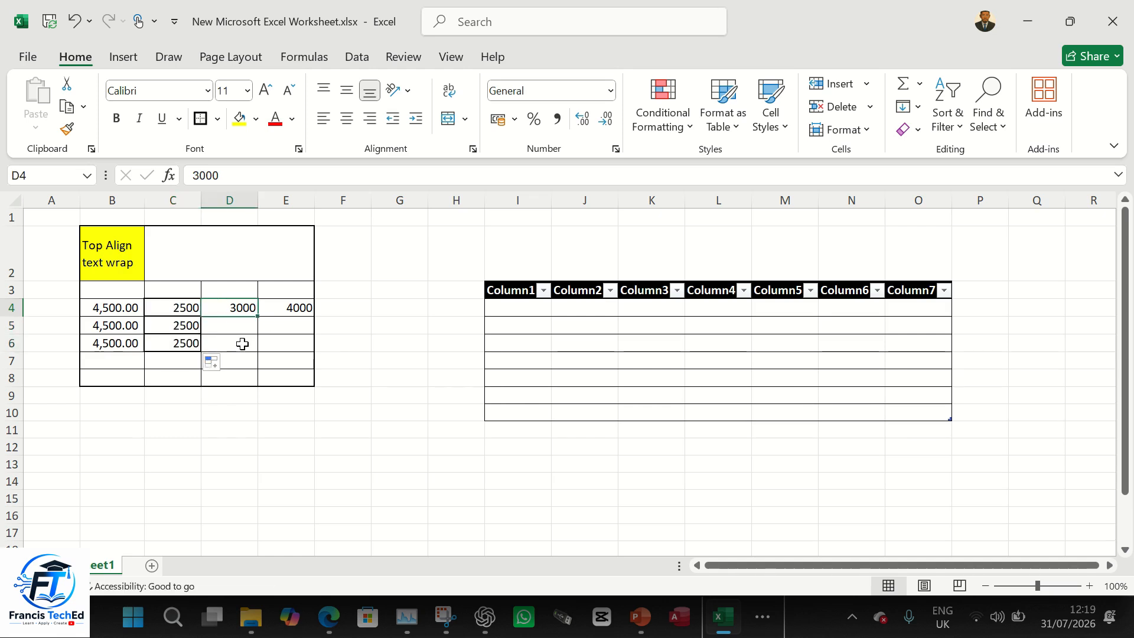
left_click_drag(259, 319, 256, 349)
left_click(304, 310)
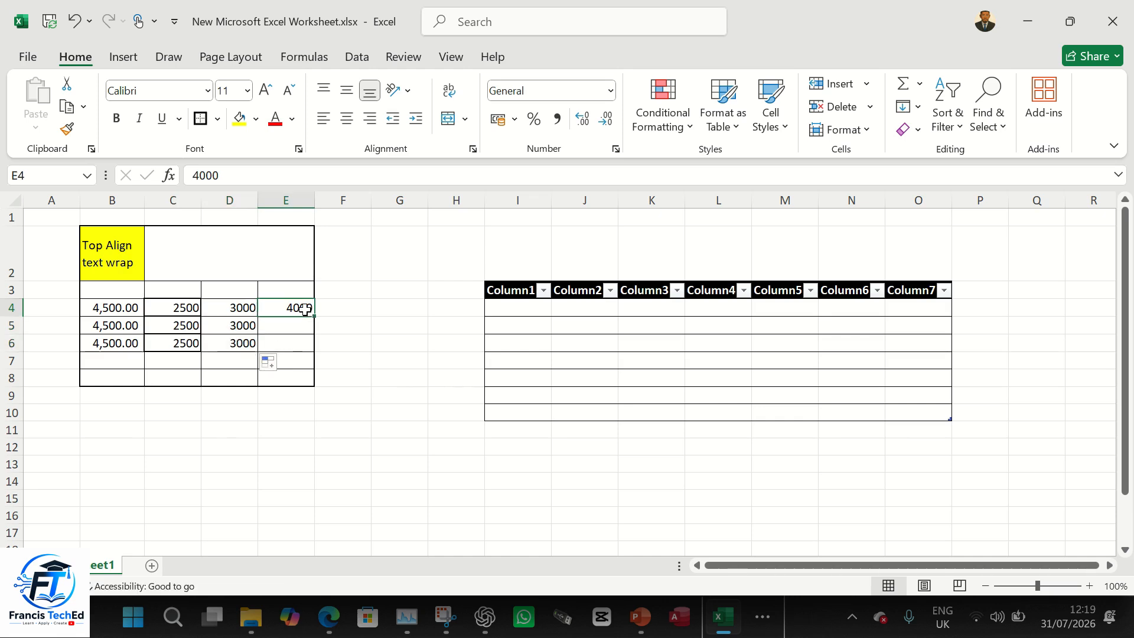
left_click_drag(305, 356, 305, 353)
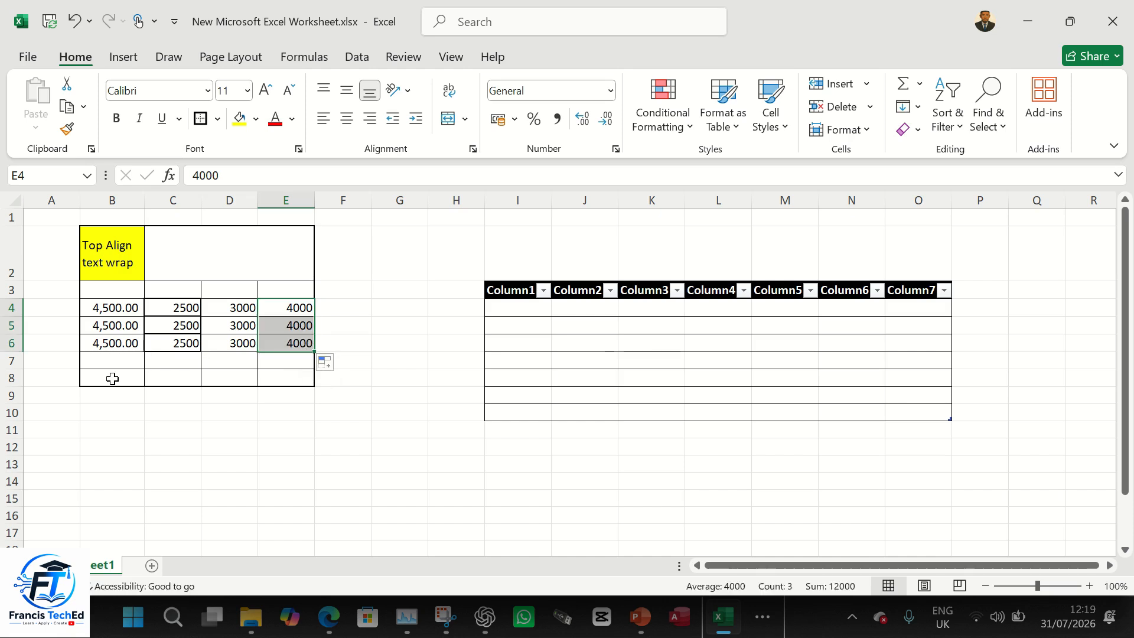
Start inserting a function in cell B7 and select SUM from the most recently used functions.
left_click(110, 358)
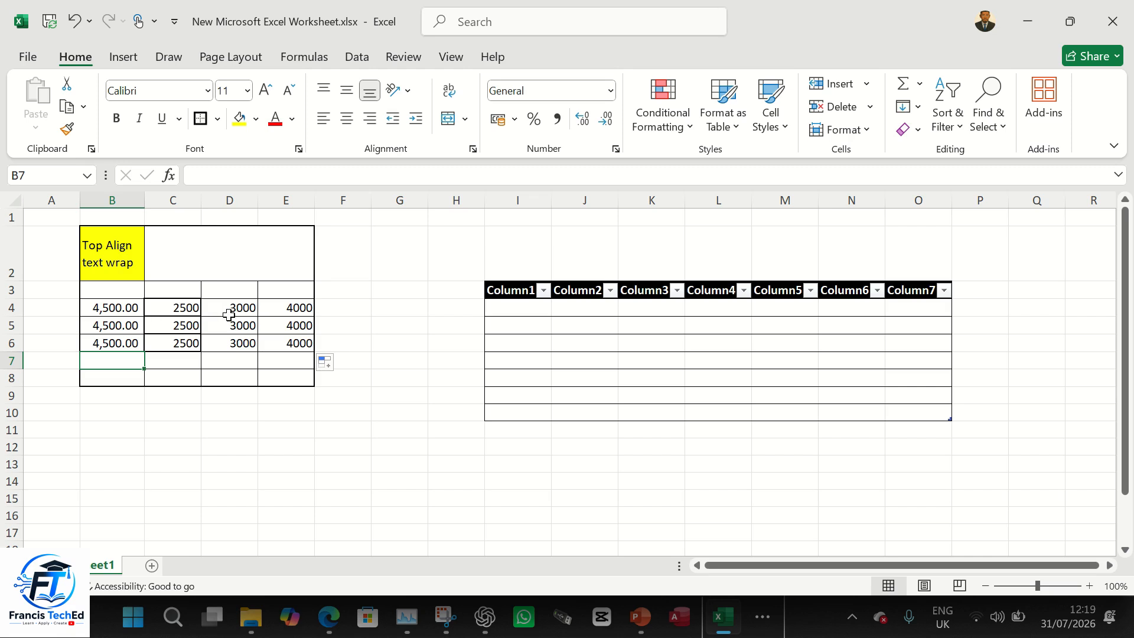
left_click(179, 181)
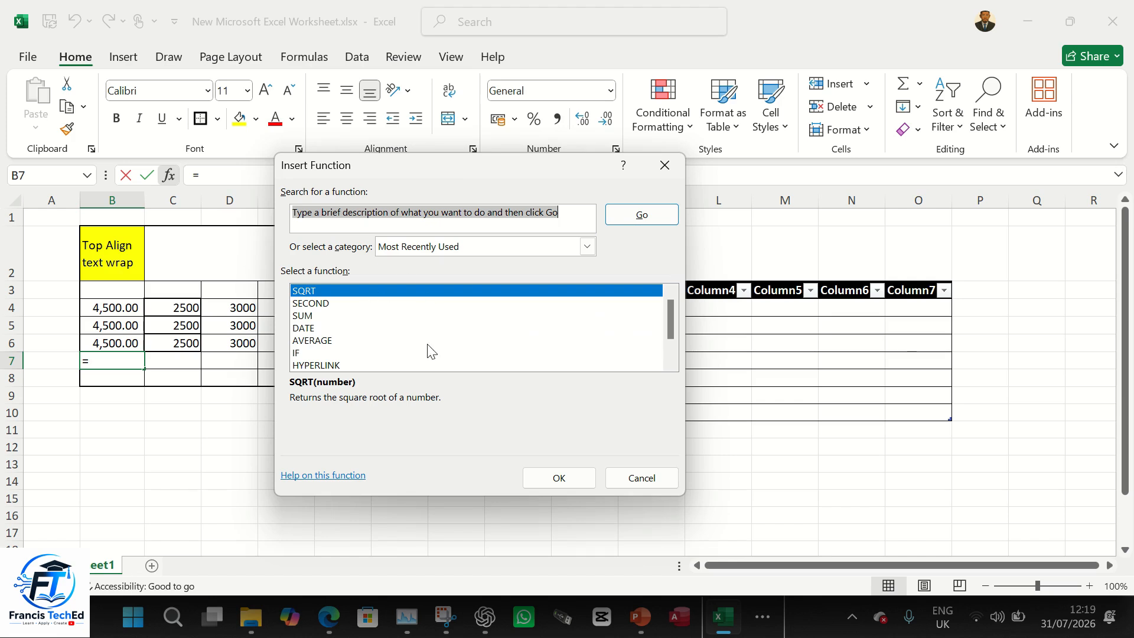
left_click(322, 319)
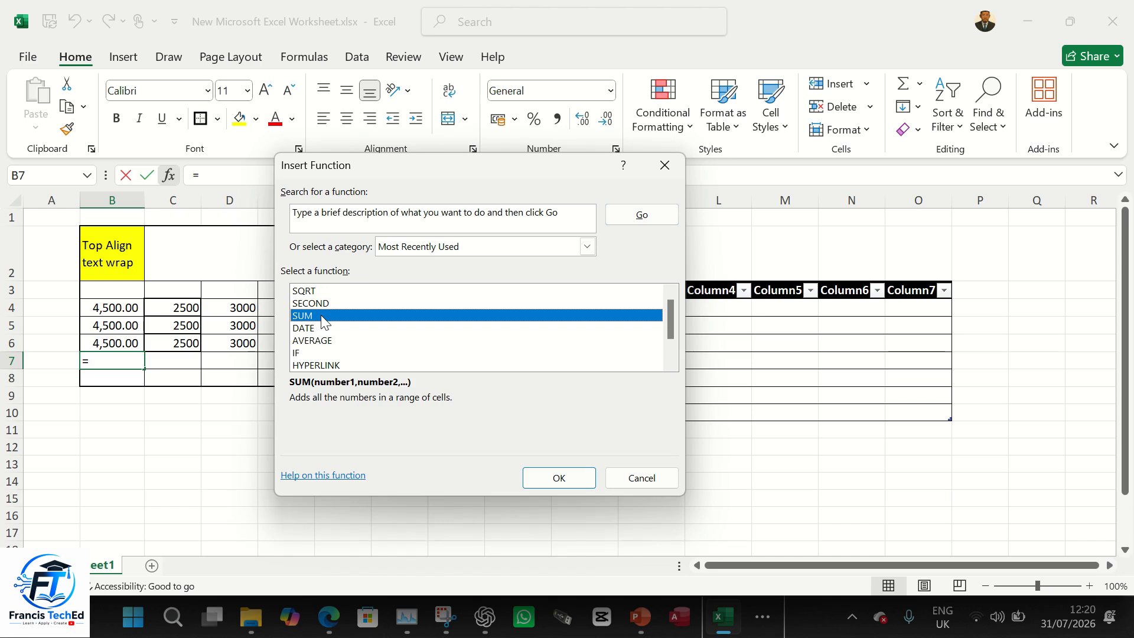
Examine the available function categories, including the All list, and return to the Most Recently Used category.
left_click(587, 246)
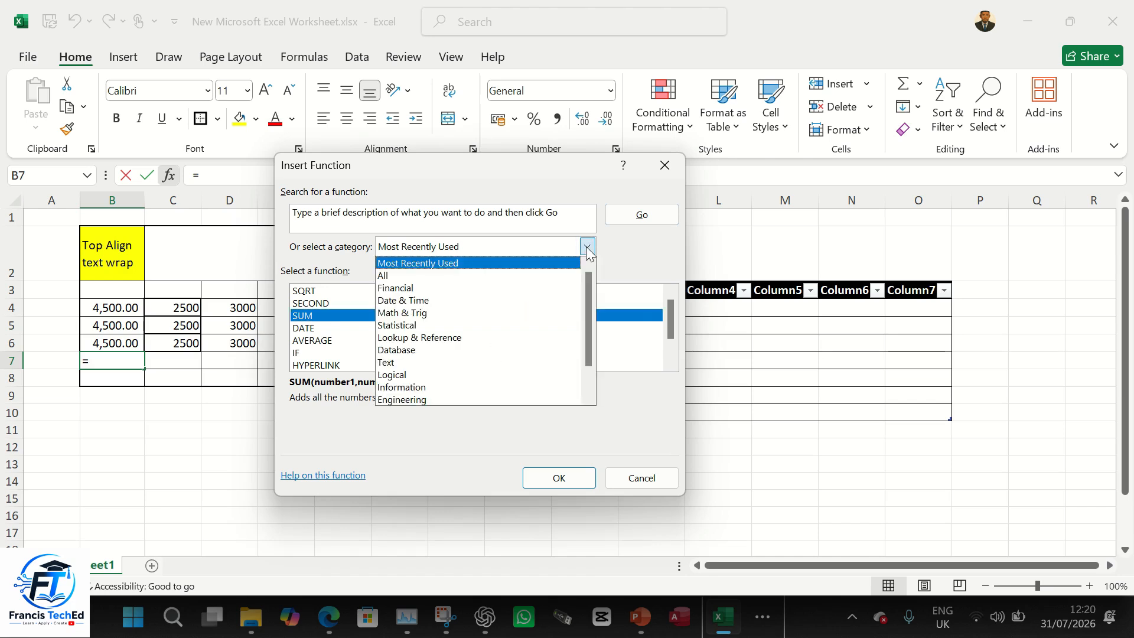
left_click(534, 275)
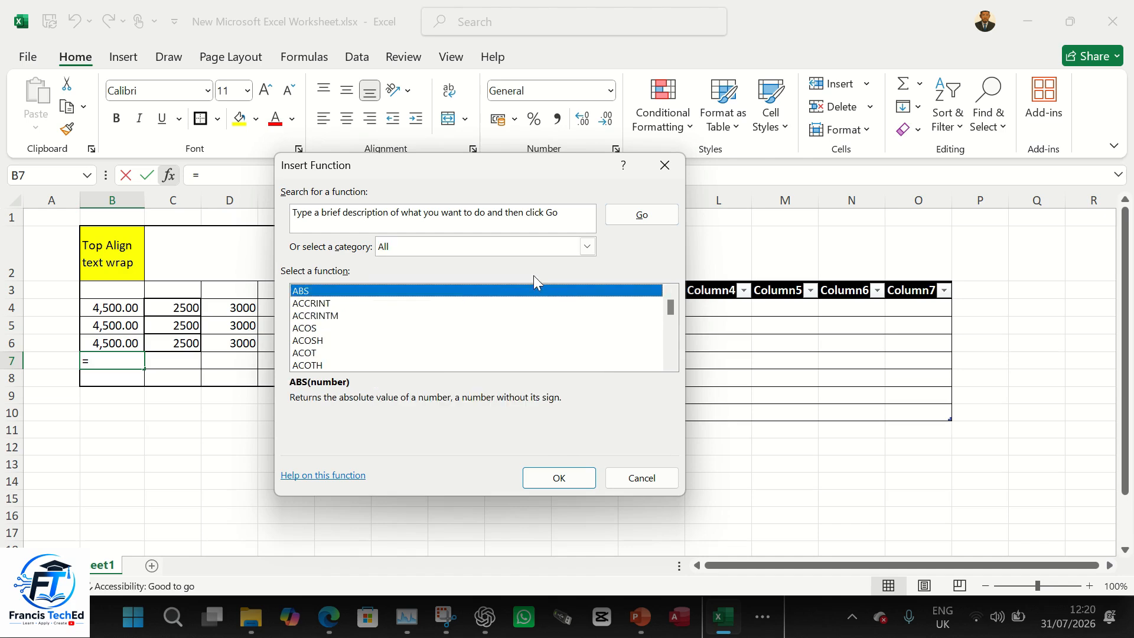
mouse_move(670, 307)
left_mouse_down()
mouse_move(666, 361)
mouse_move(664, 304)
left_mouse_up()
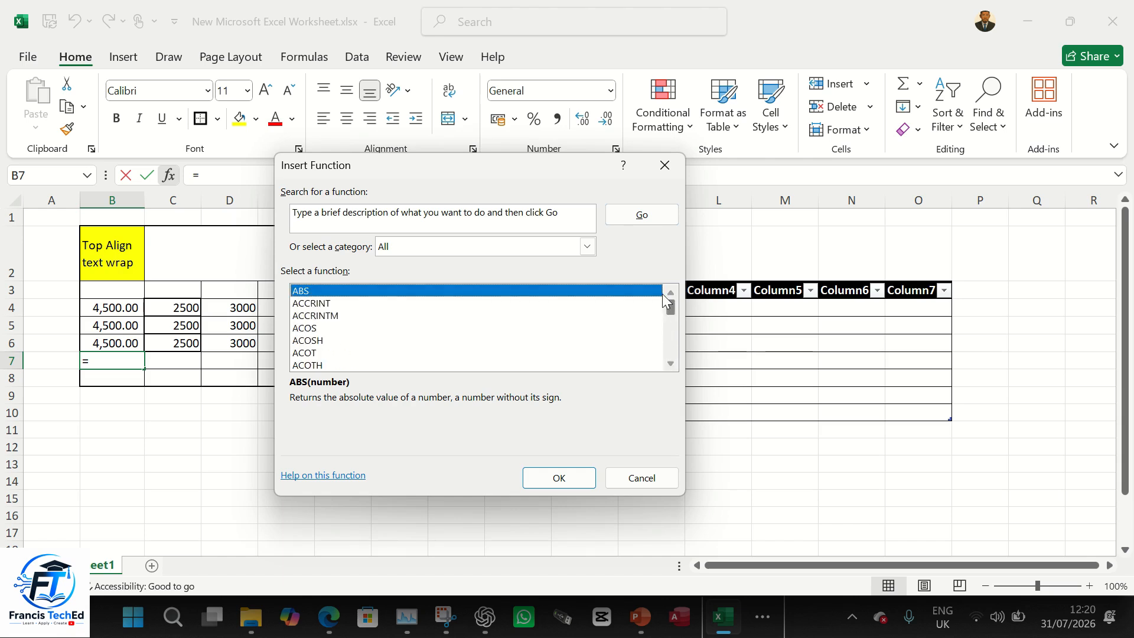
left_click(588, 247)
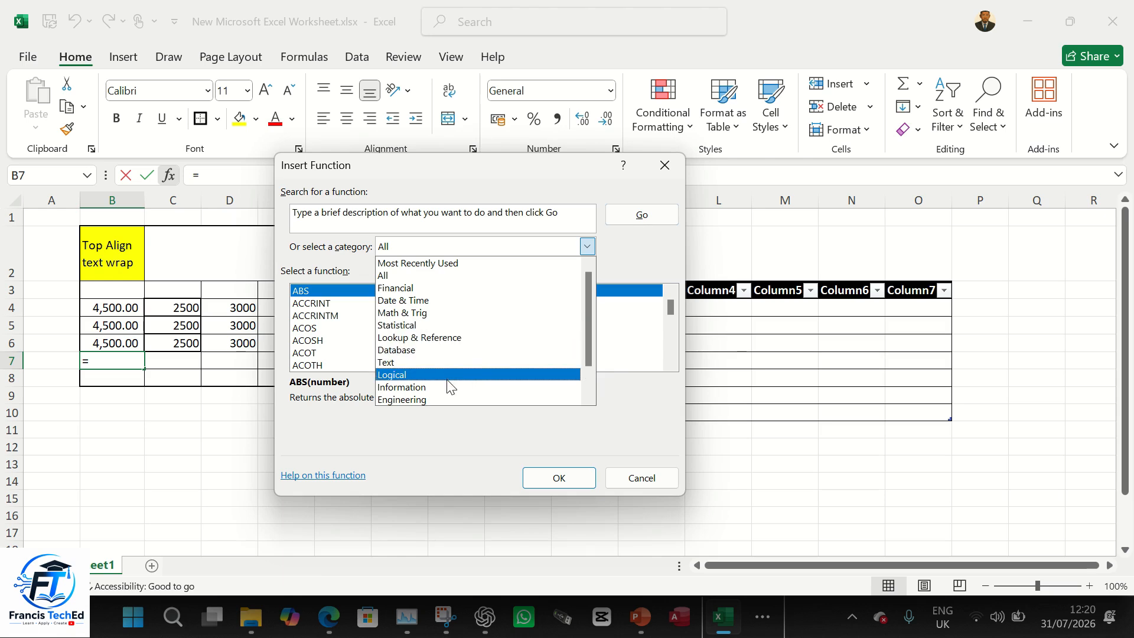
left_click(588, 386)
left_click_drag(586, 385, 587, 317)
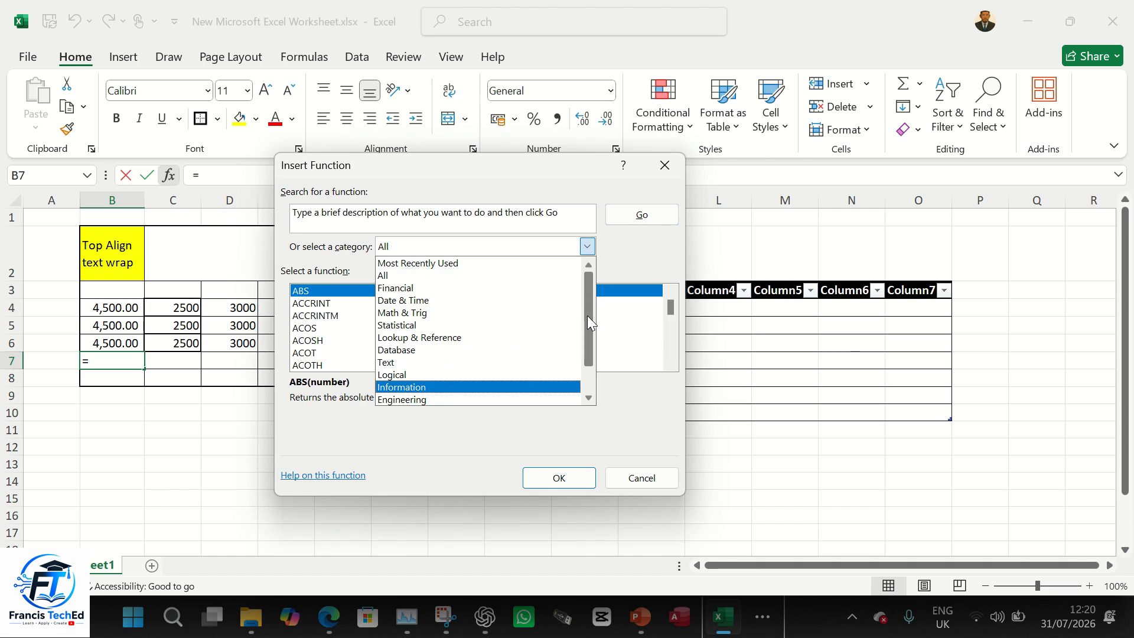
left_click(500, 264)
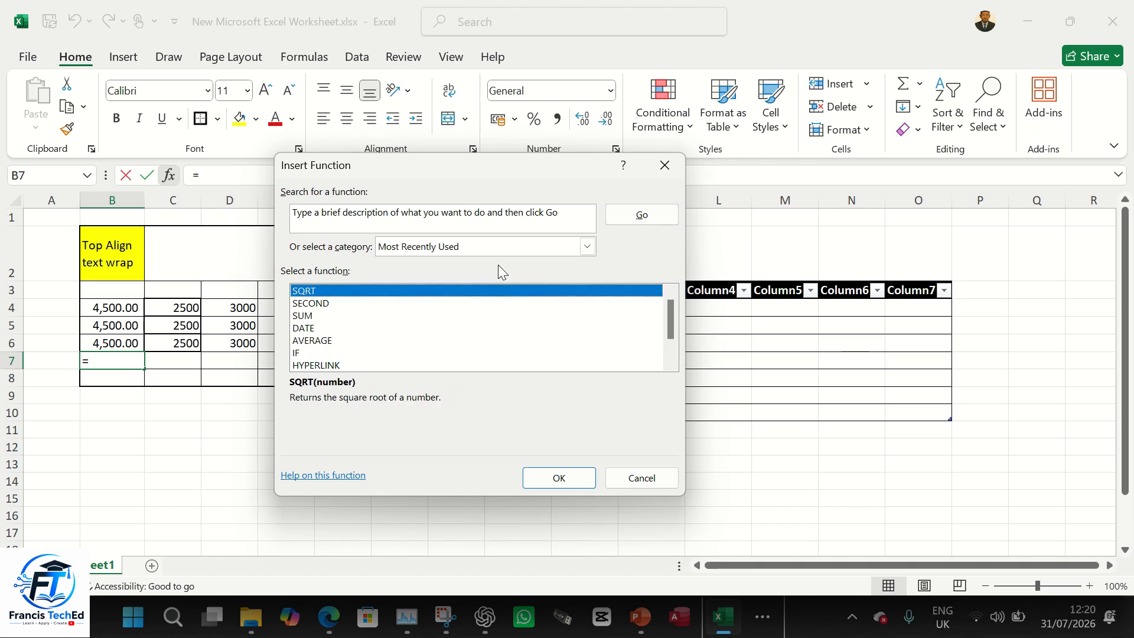
Insert the SUM function in cell B7 with B4:B6 as the Number1 range.
left_click(312, 317)
left_click(546, 478)
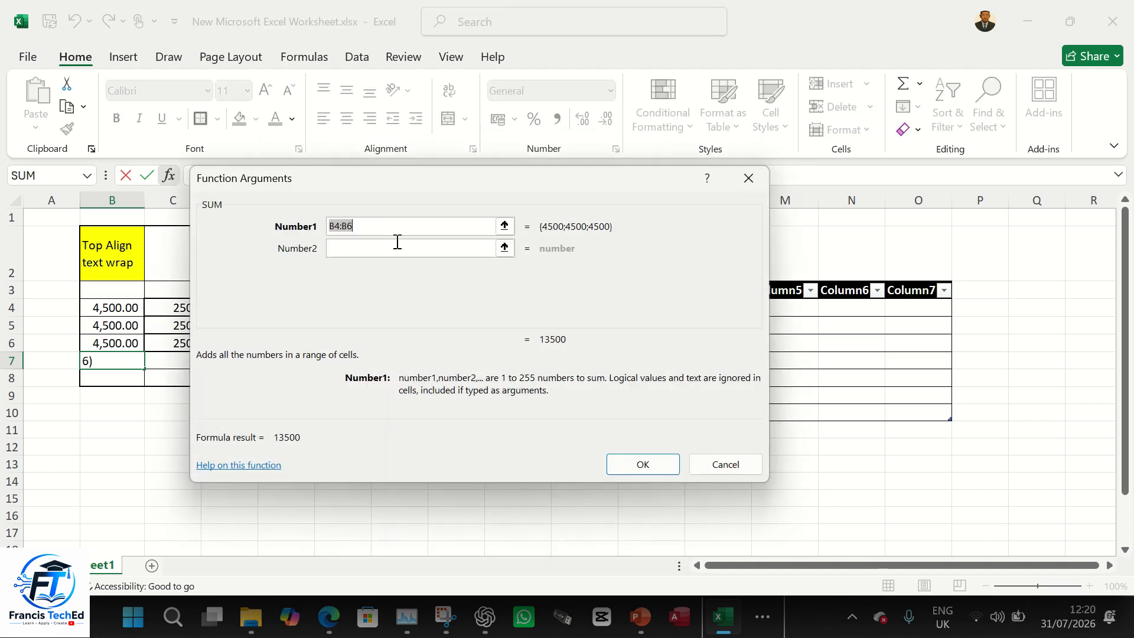
left_click_drag(361, 174, 622, 167)
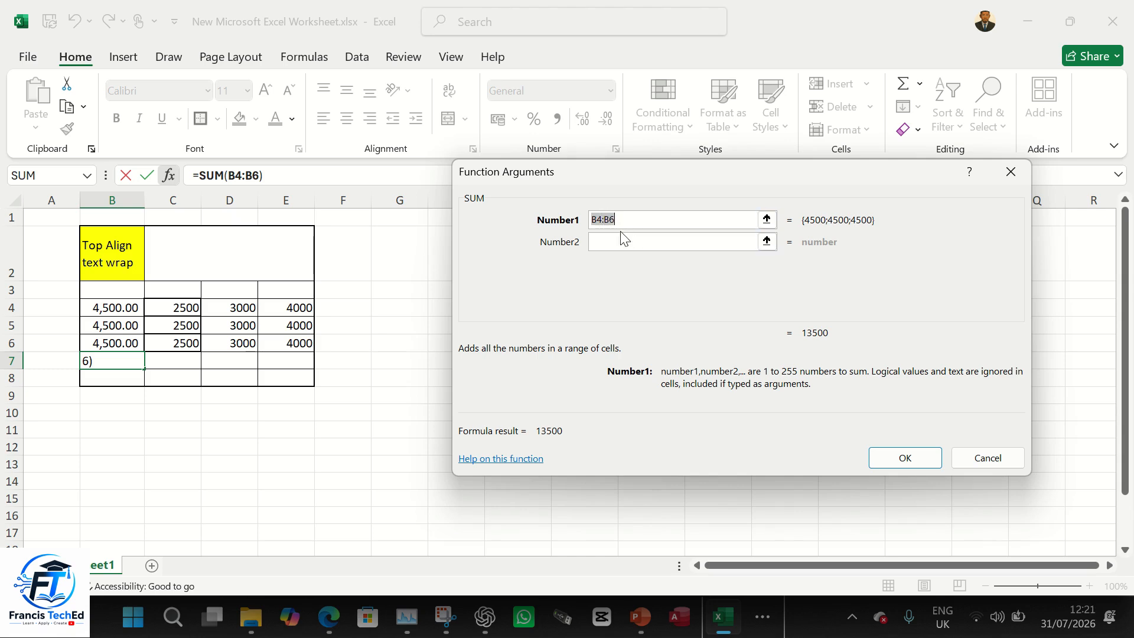
left_click(923, 460)
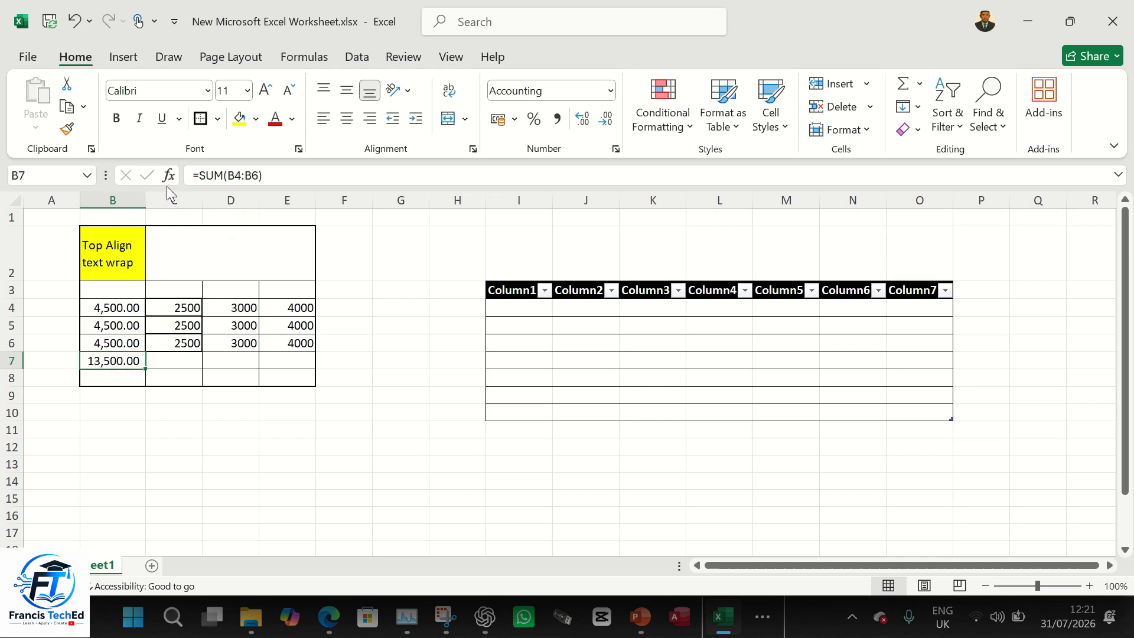
Enter the addition formula =b4+b5+b6 in cell C7.
left_click(182, 365)
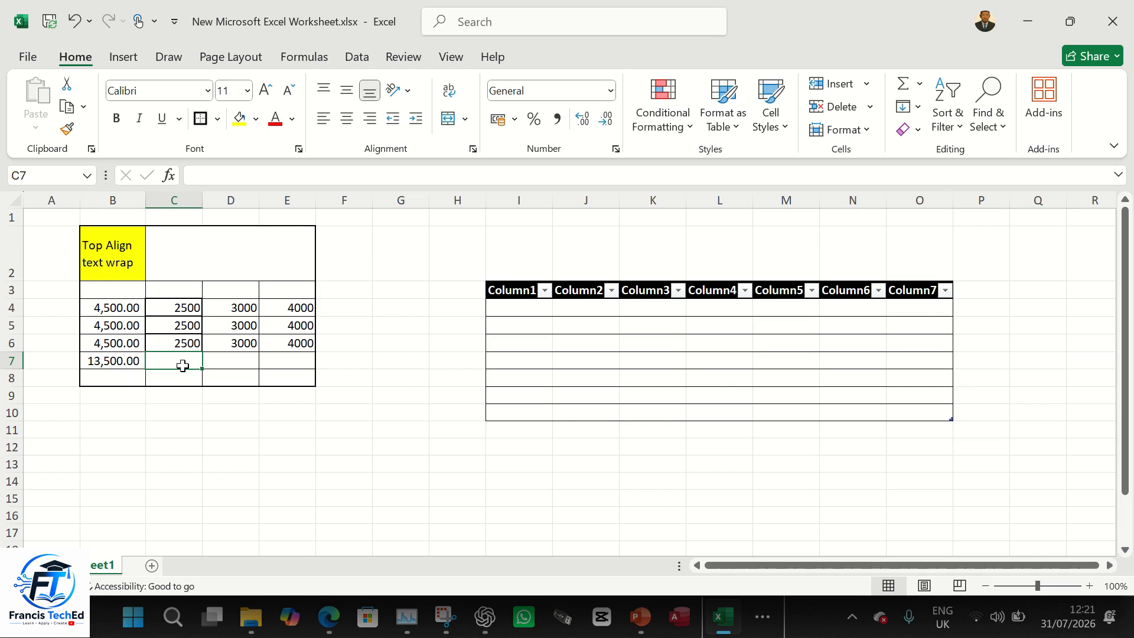
type("=")
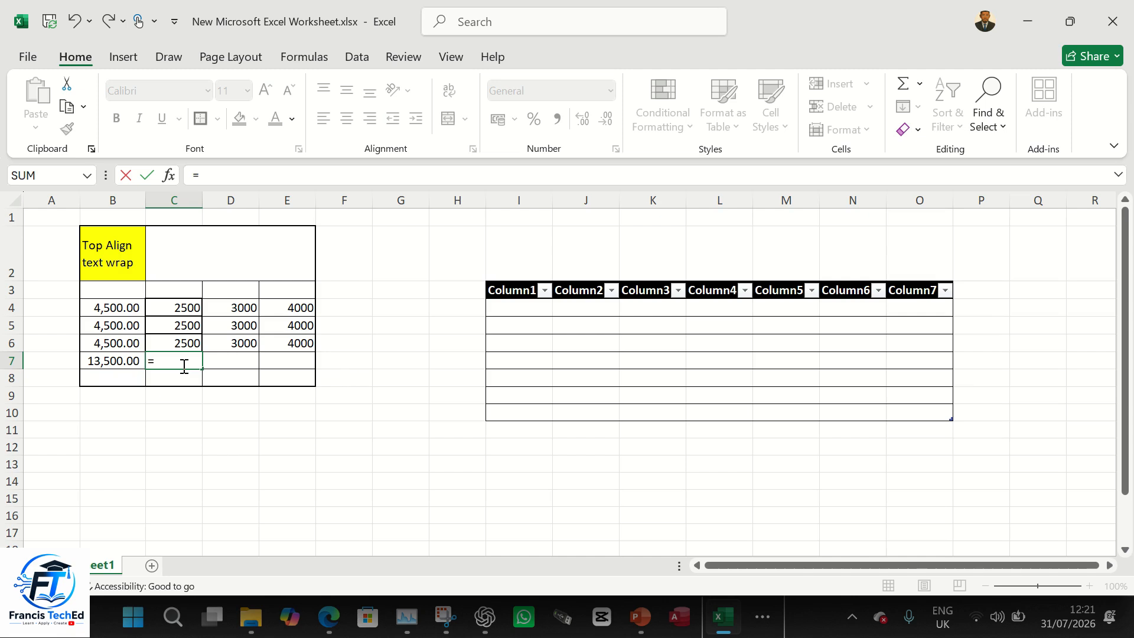
type("b4")
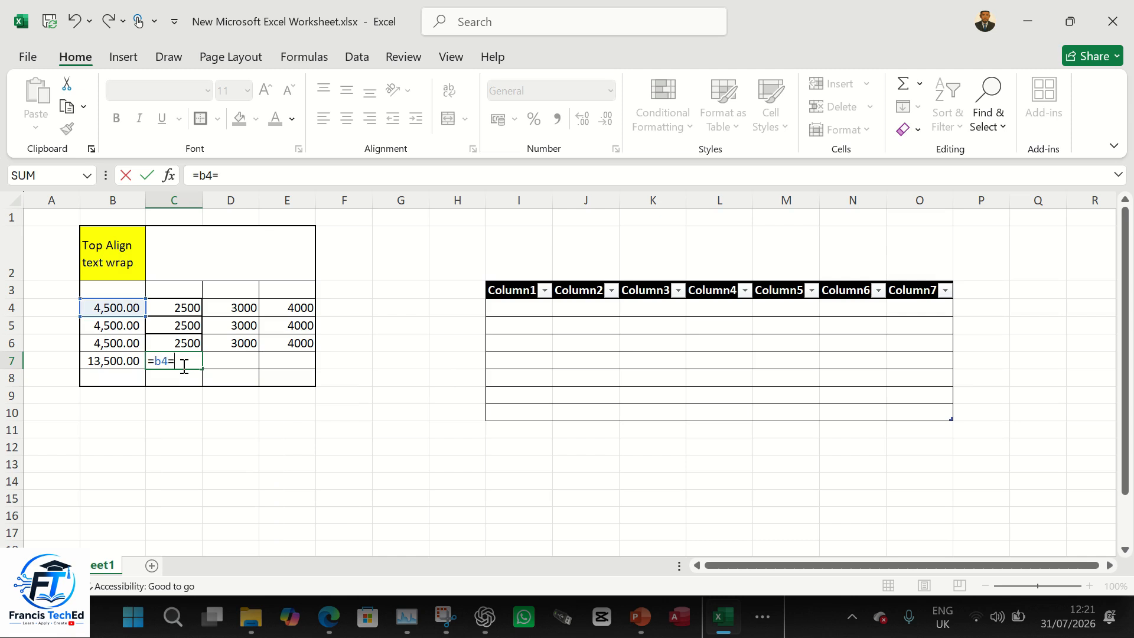
type("+b")
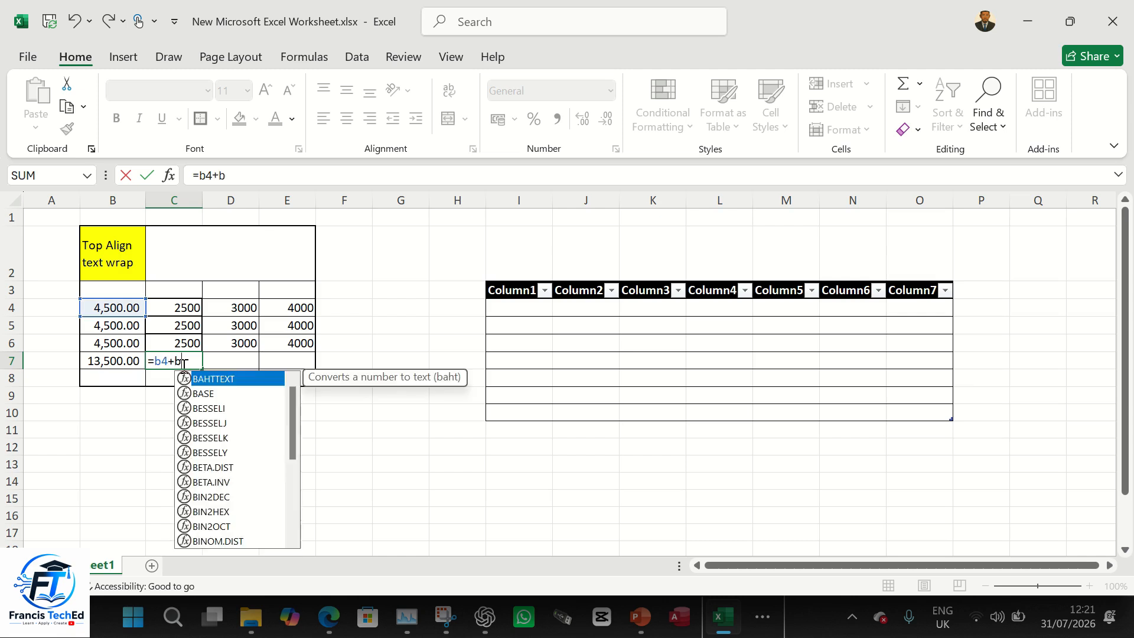
type("5")
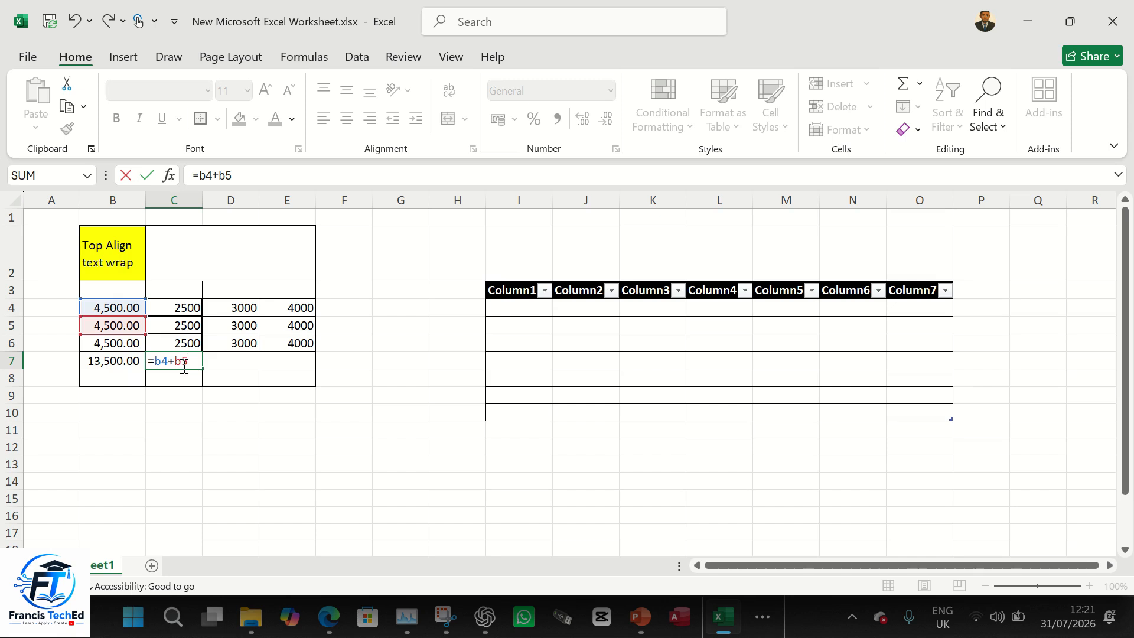
type("+b6")
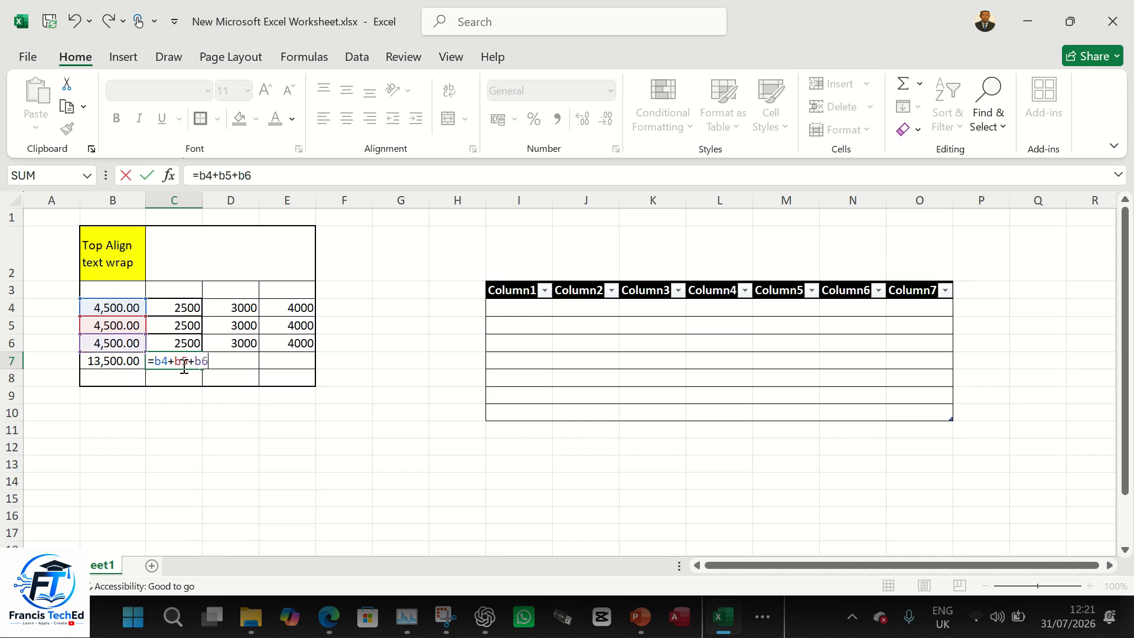
key("Return")
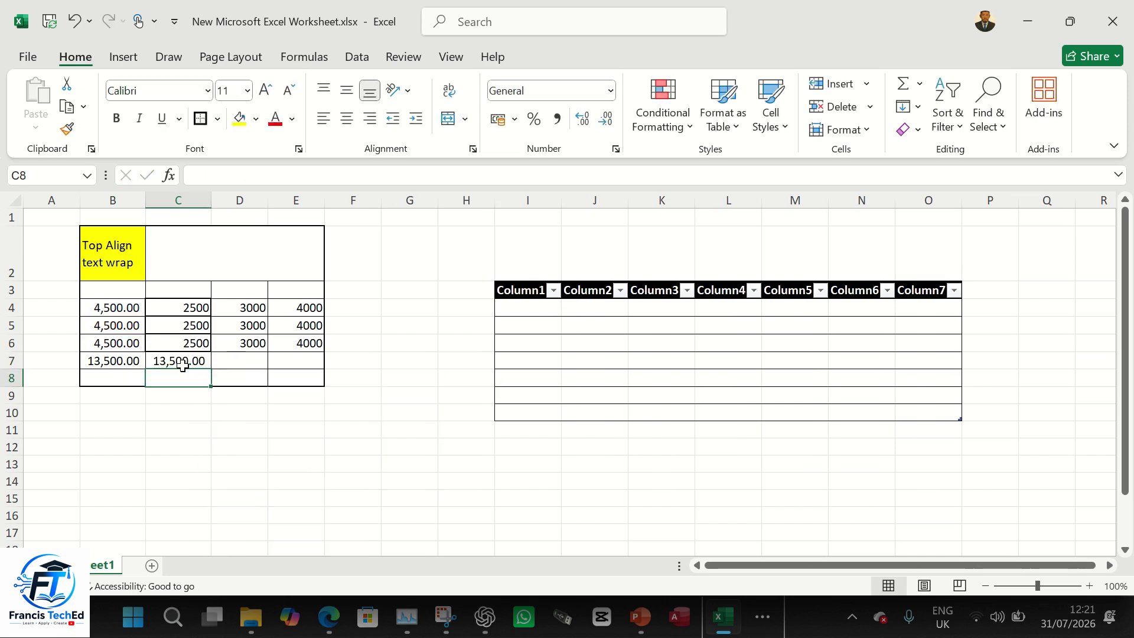
Examine the addition formula in cell C7 and the cells it references.
left_click(201, 362)
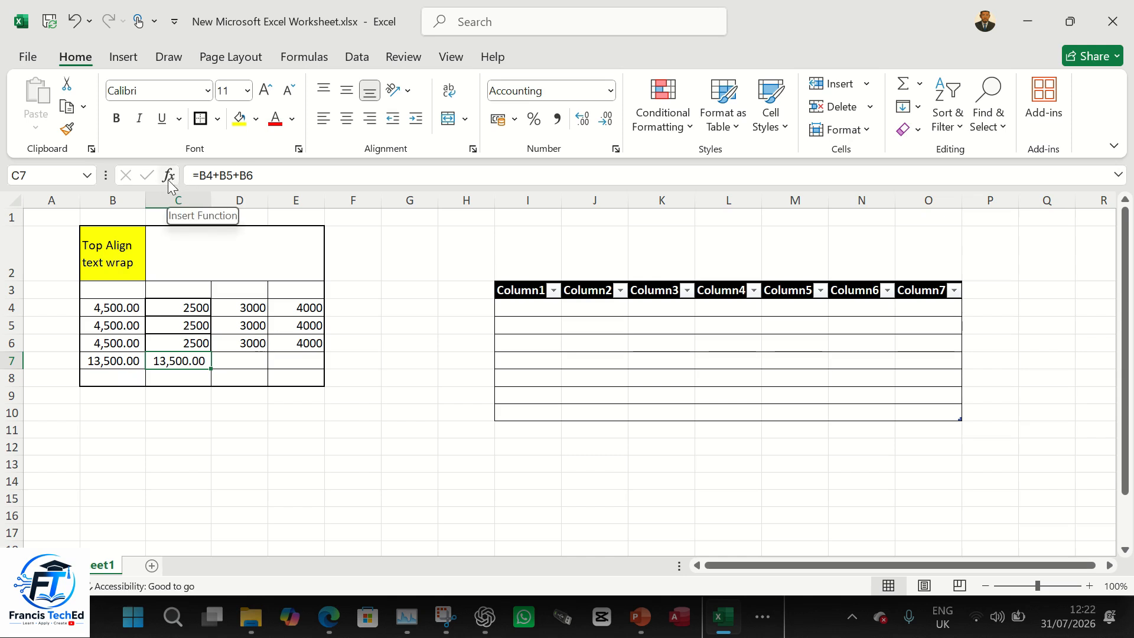
left_click(281, 170)
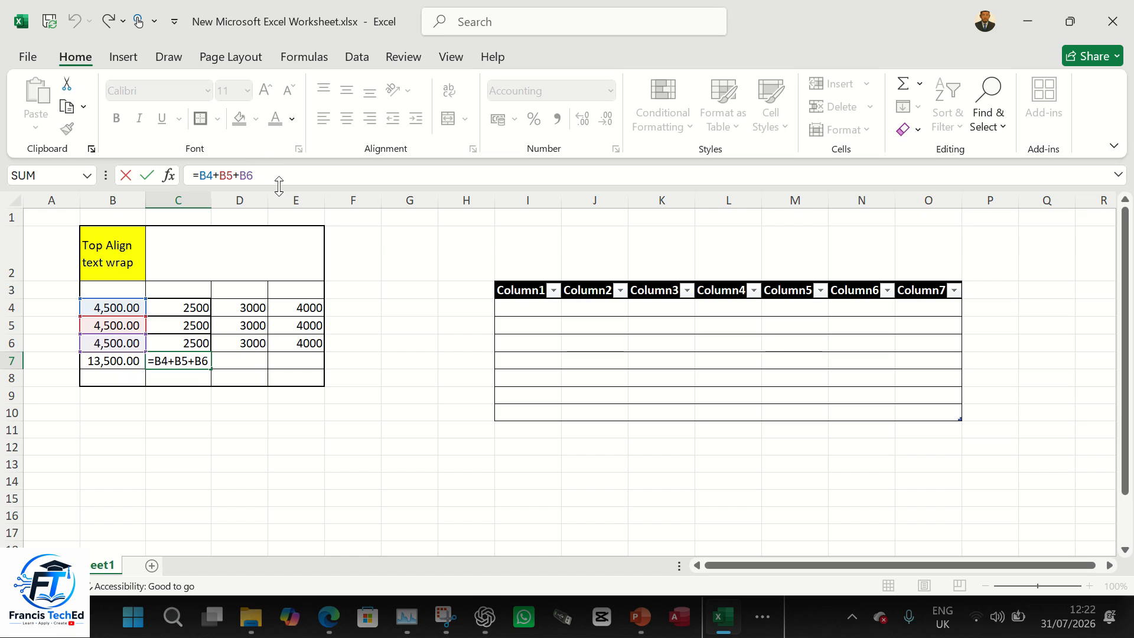
key("Return")
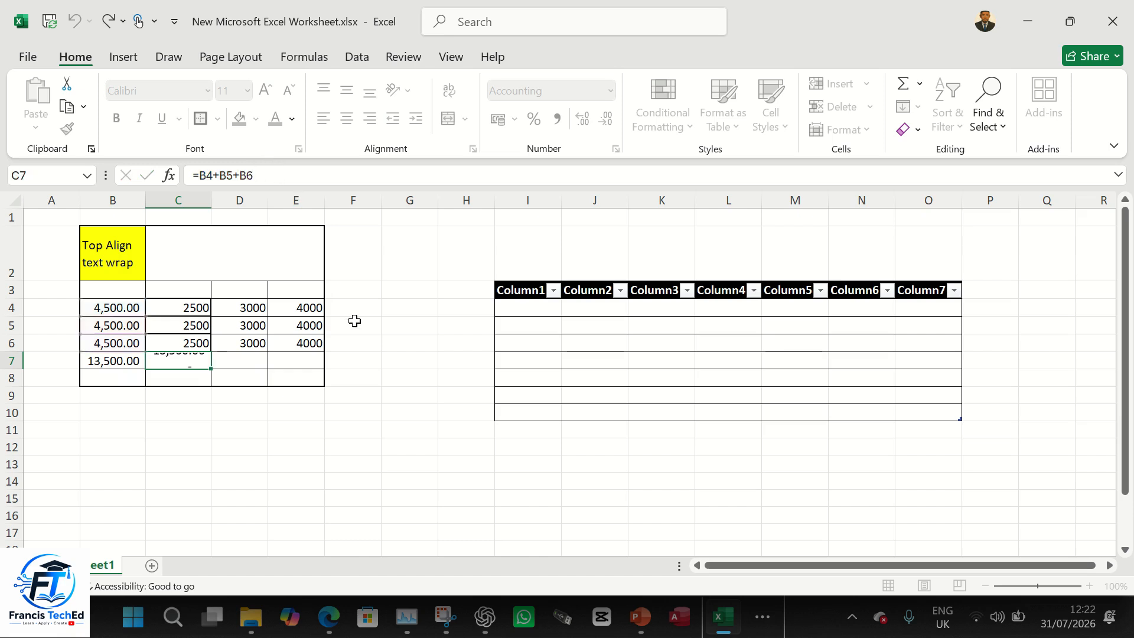
Enter the multiplication formula =D4*D5*D6 in cell D7 and widen column D slightly.
left_click(249, 362)
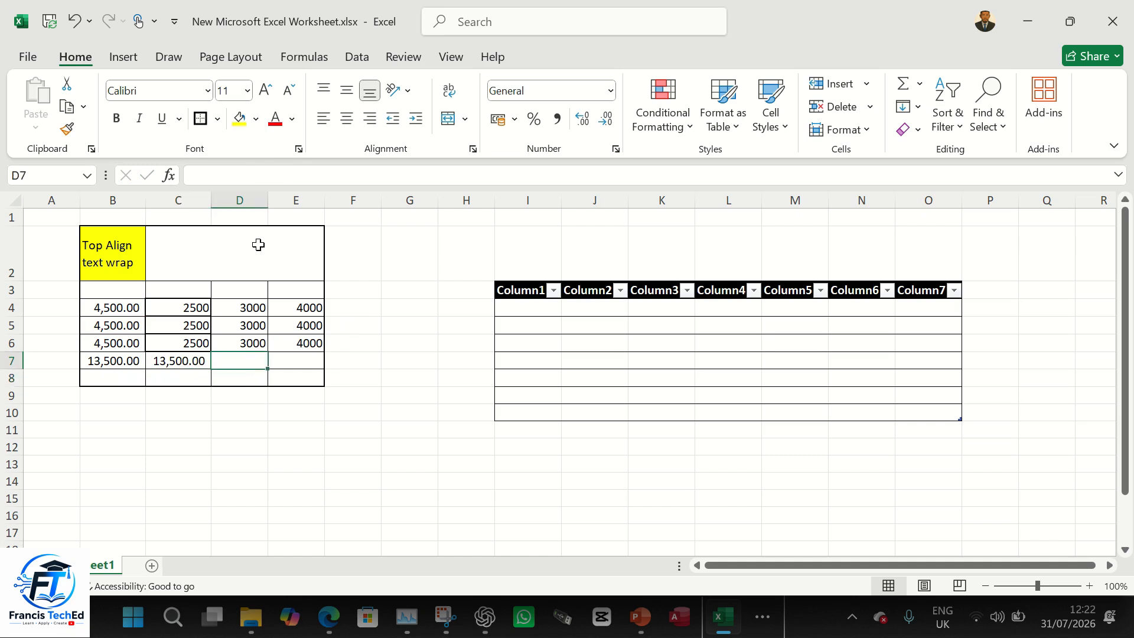
left_click(277, 171)
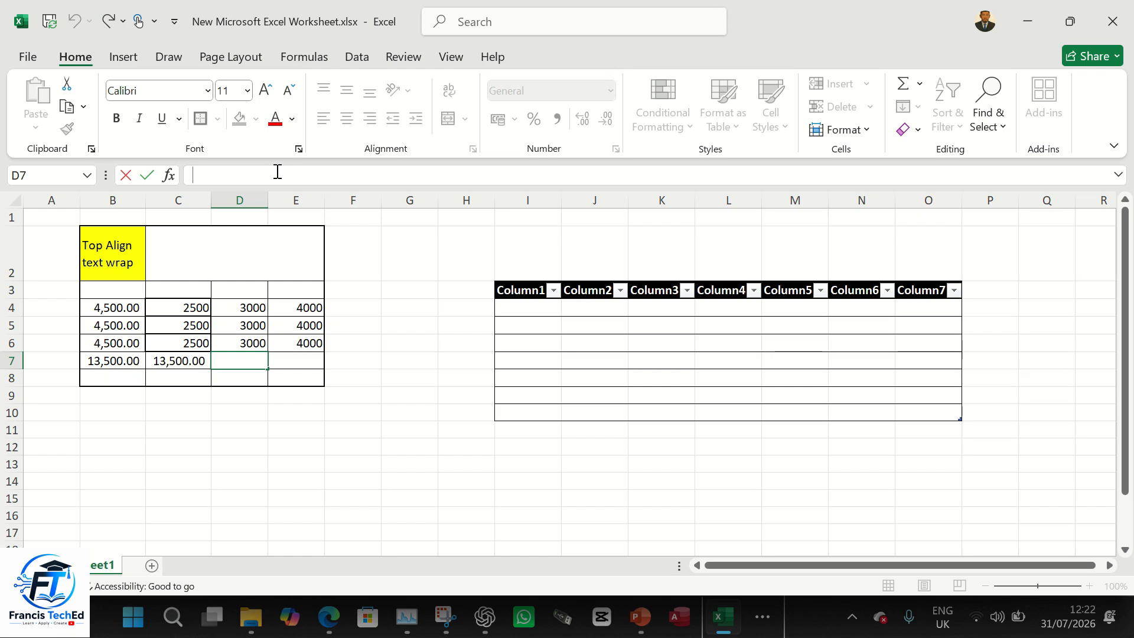
left_click(241, 172)
type("=")
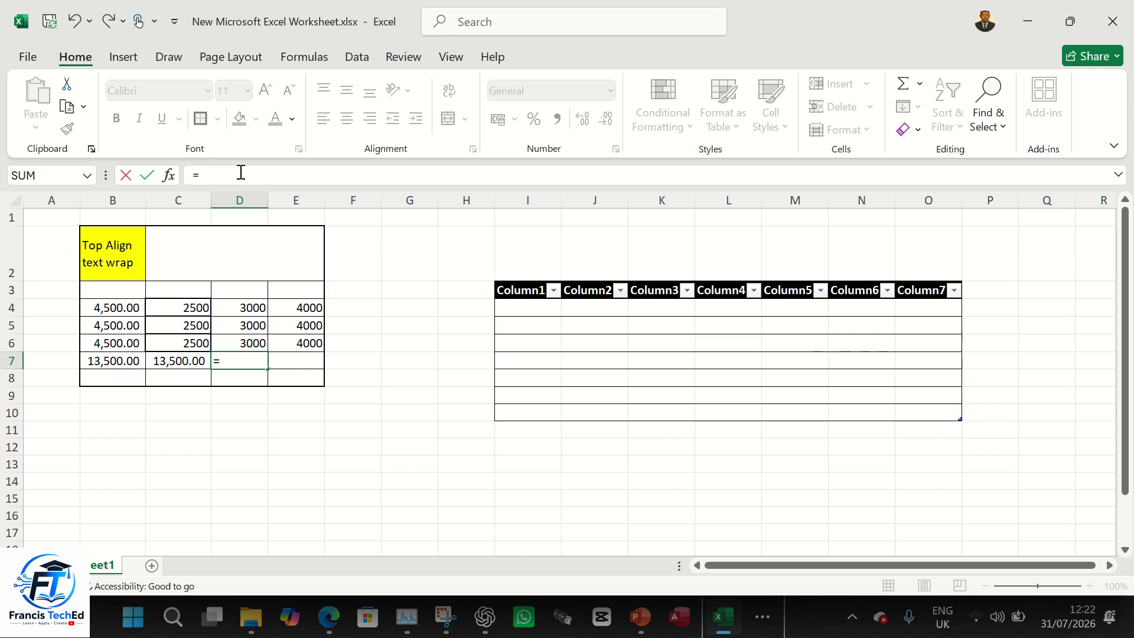
left_click(258, 306)
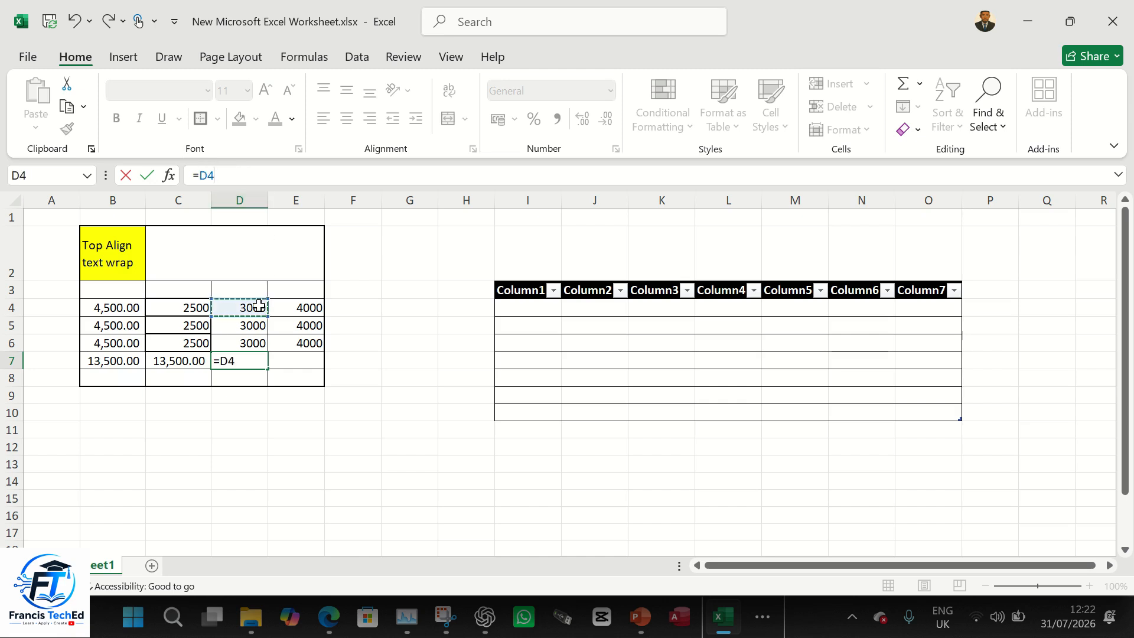
type("*")
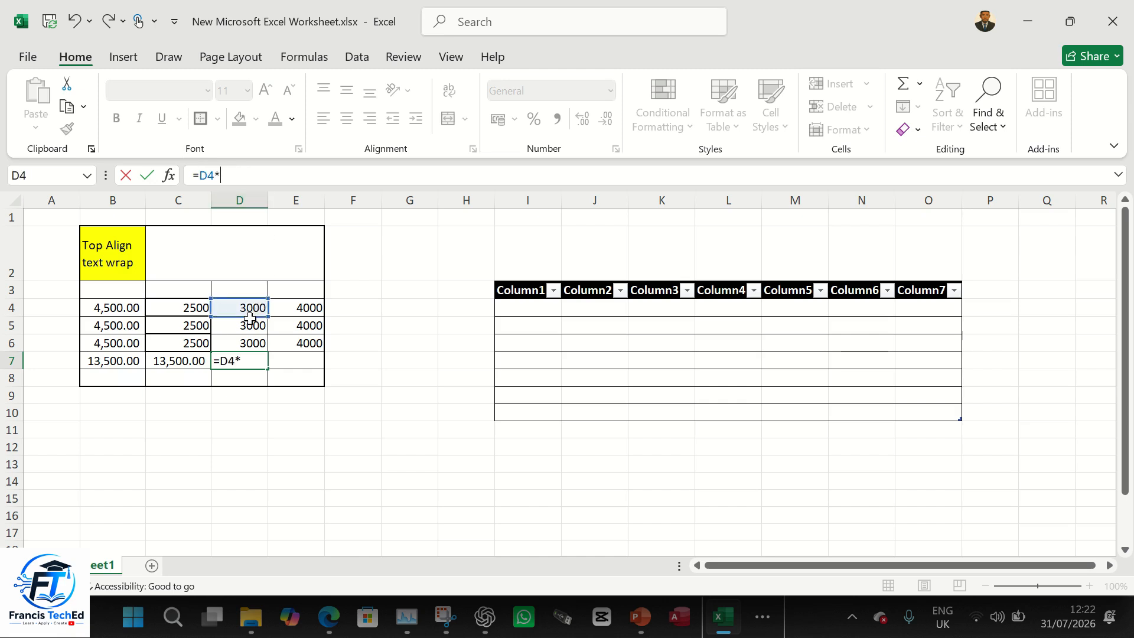
left_click(242, 329)
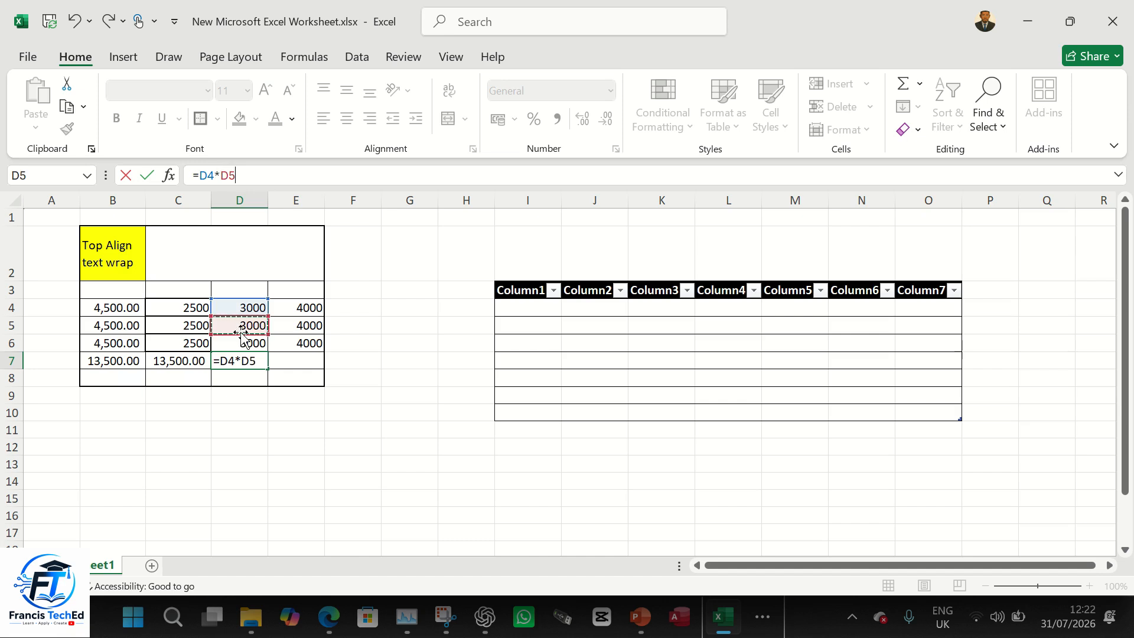
type("*")
left_click(240, 347)
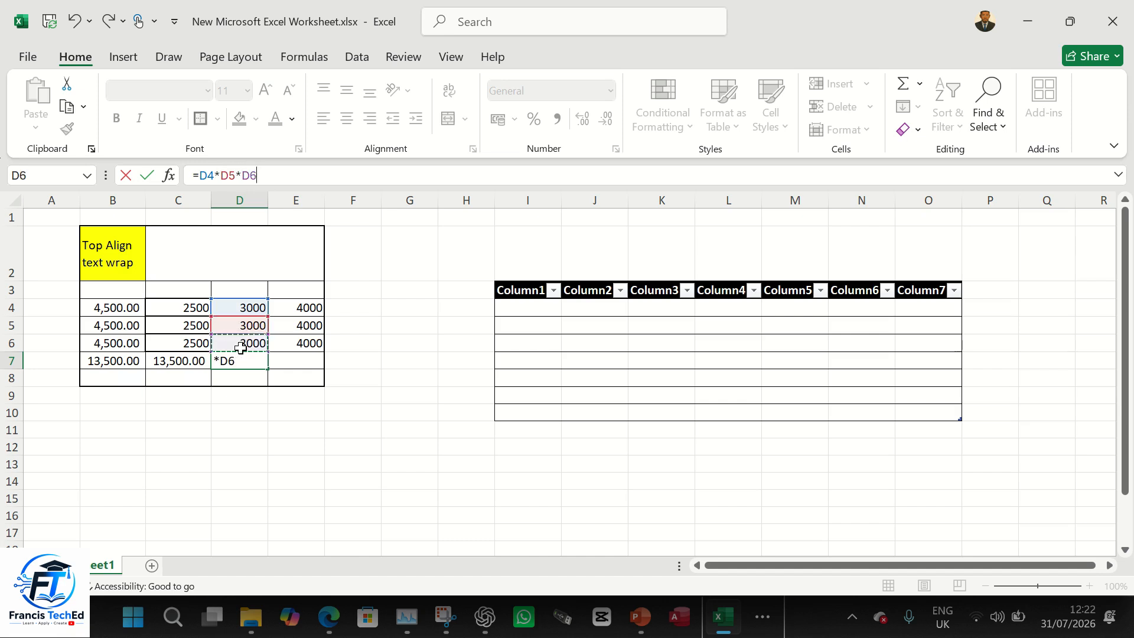
key("Return")
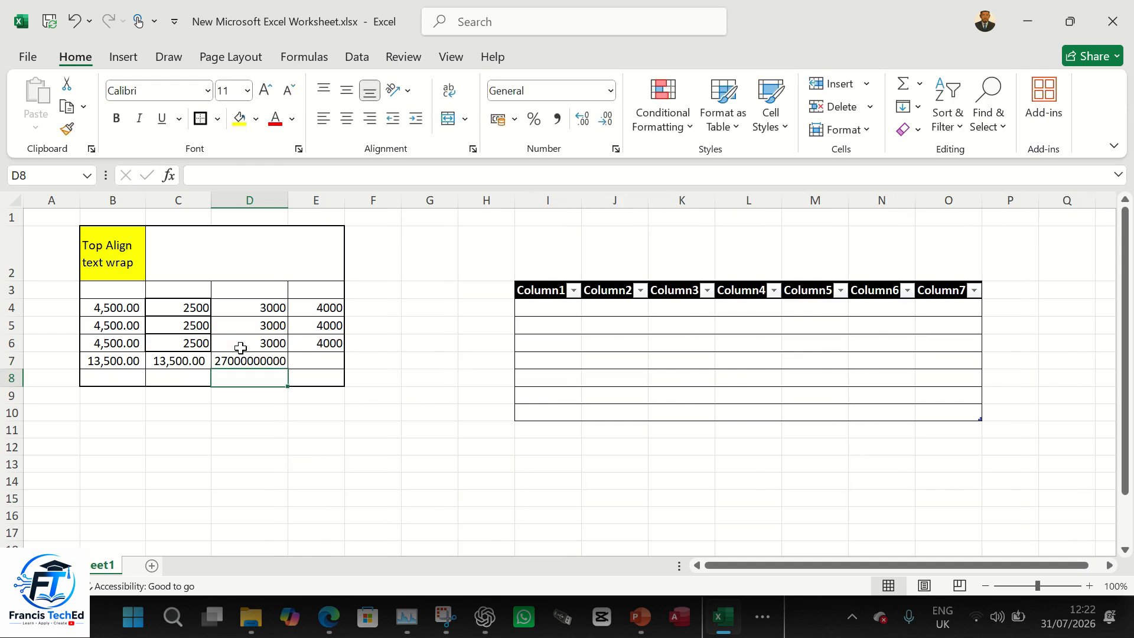
left_click_drag(286, 204, 298, 203)
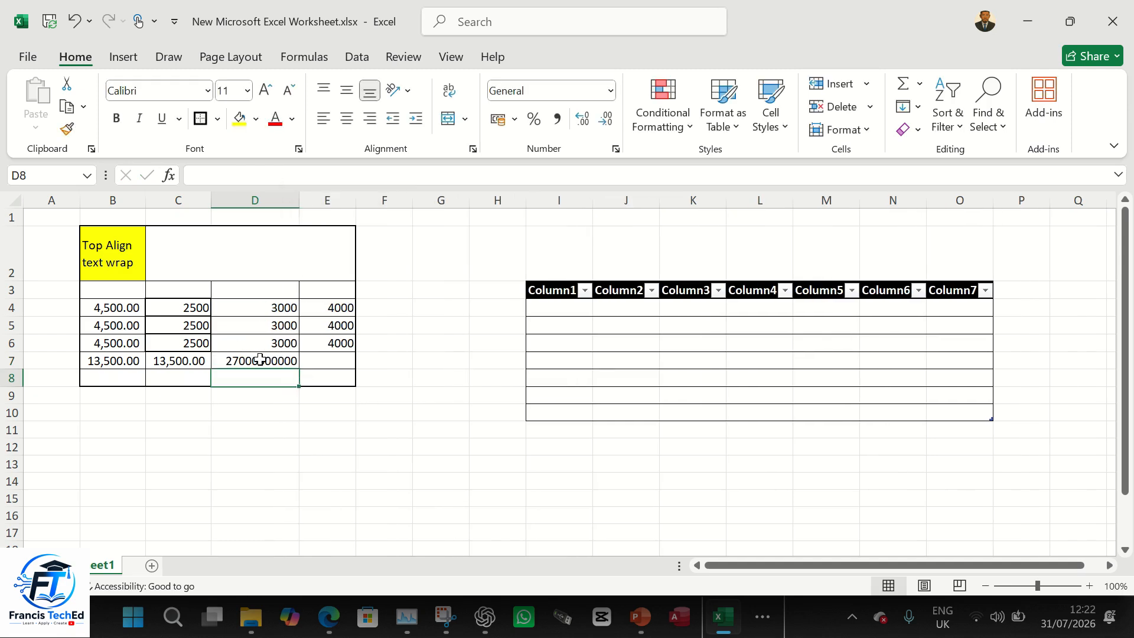
Select the empty cell B8 below the column B sum.
left_click(108, 373)
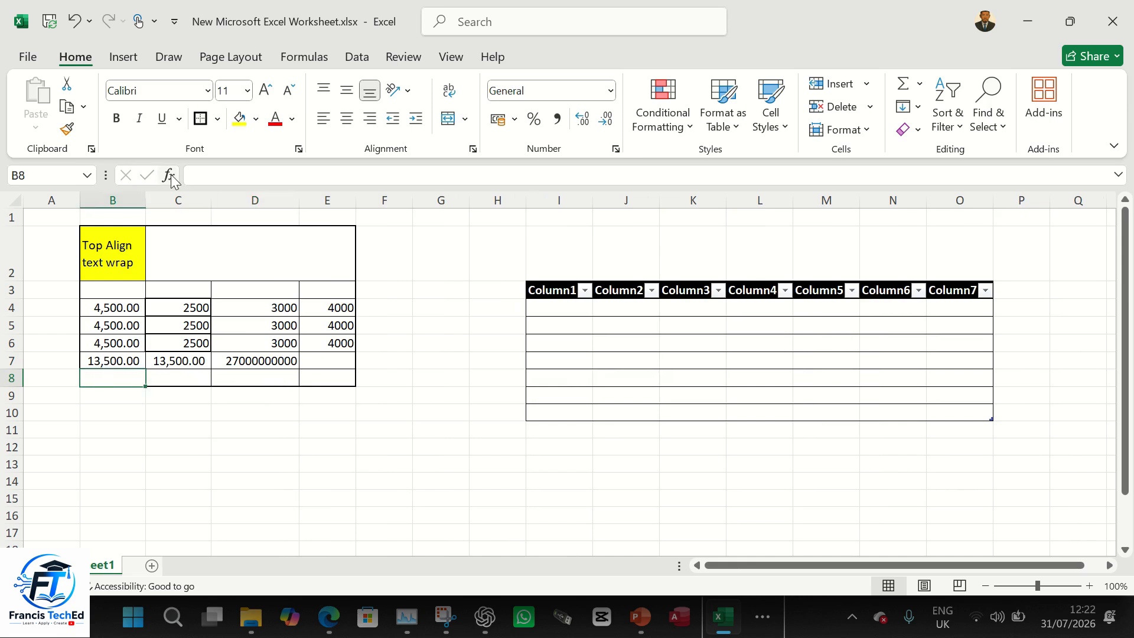